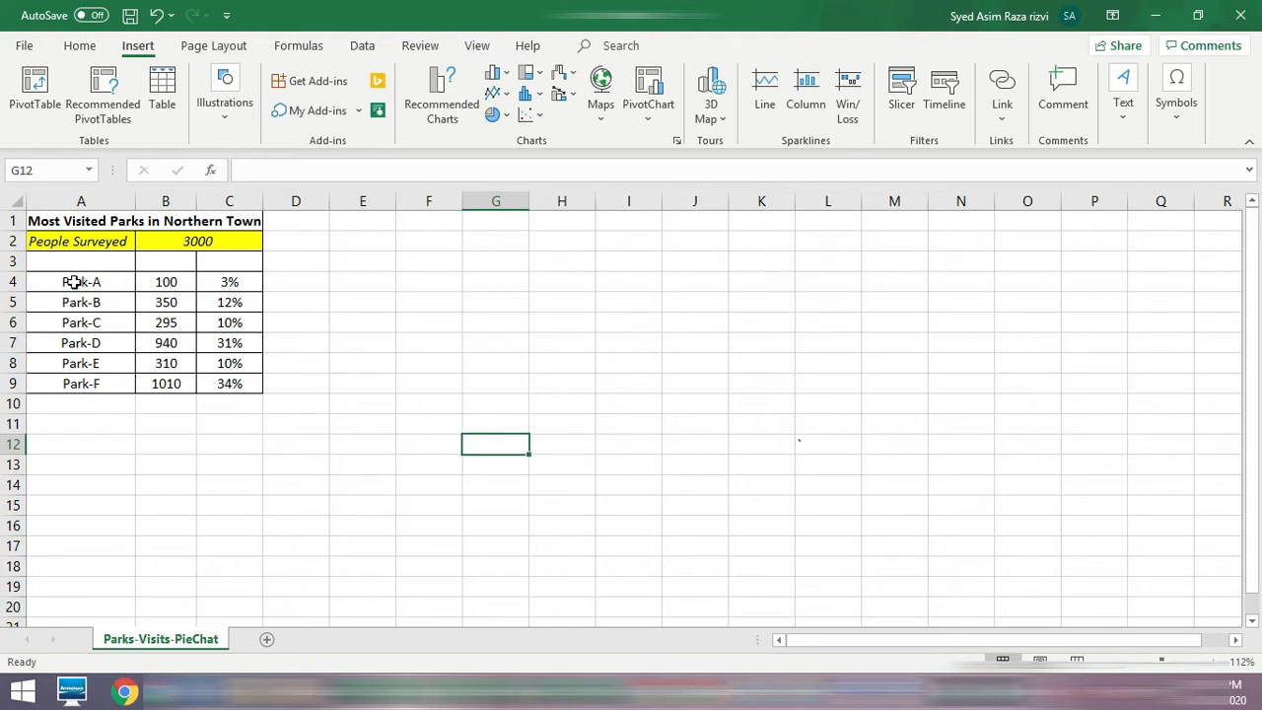
# Step: Examine the park names in A4:A9, the percentage formulas in C4:C9 and the People Surveyed value
pyautogui.moveTo(90, 282); pyautogui.dragTo(91, 383)
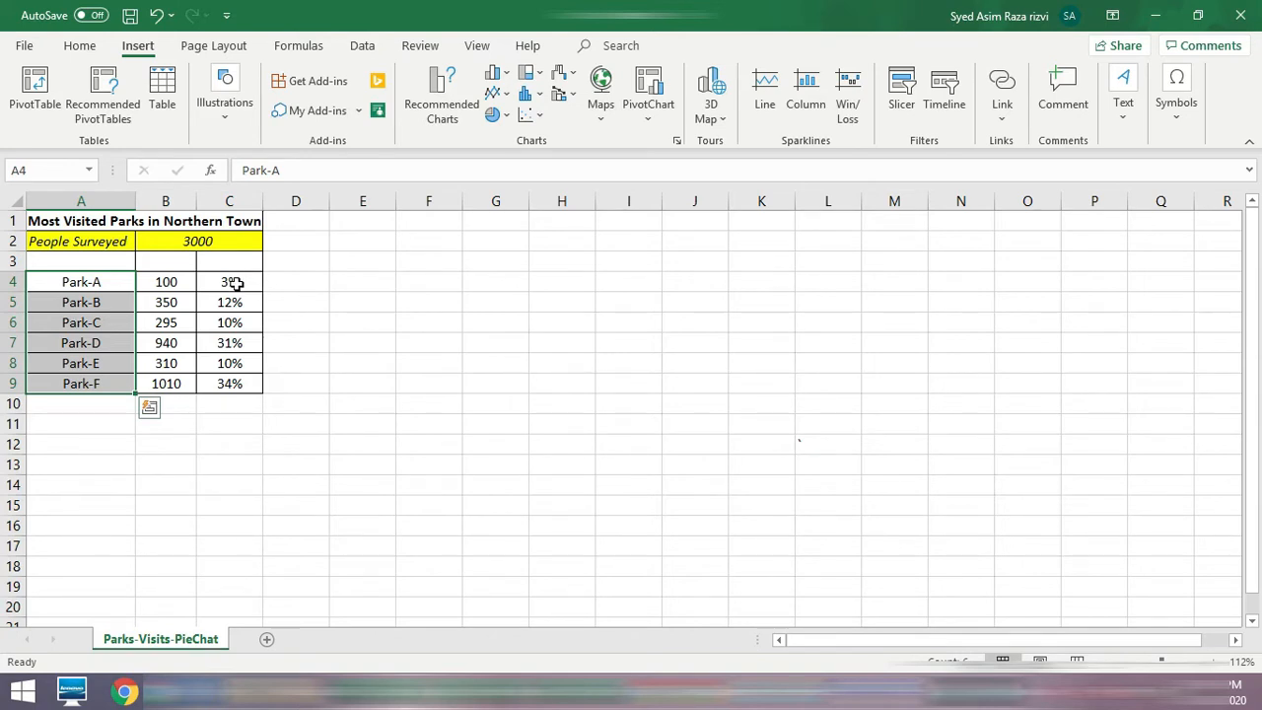
pyautogui.click(239, 283)
pyautogui.click(243, 302)
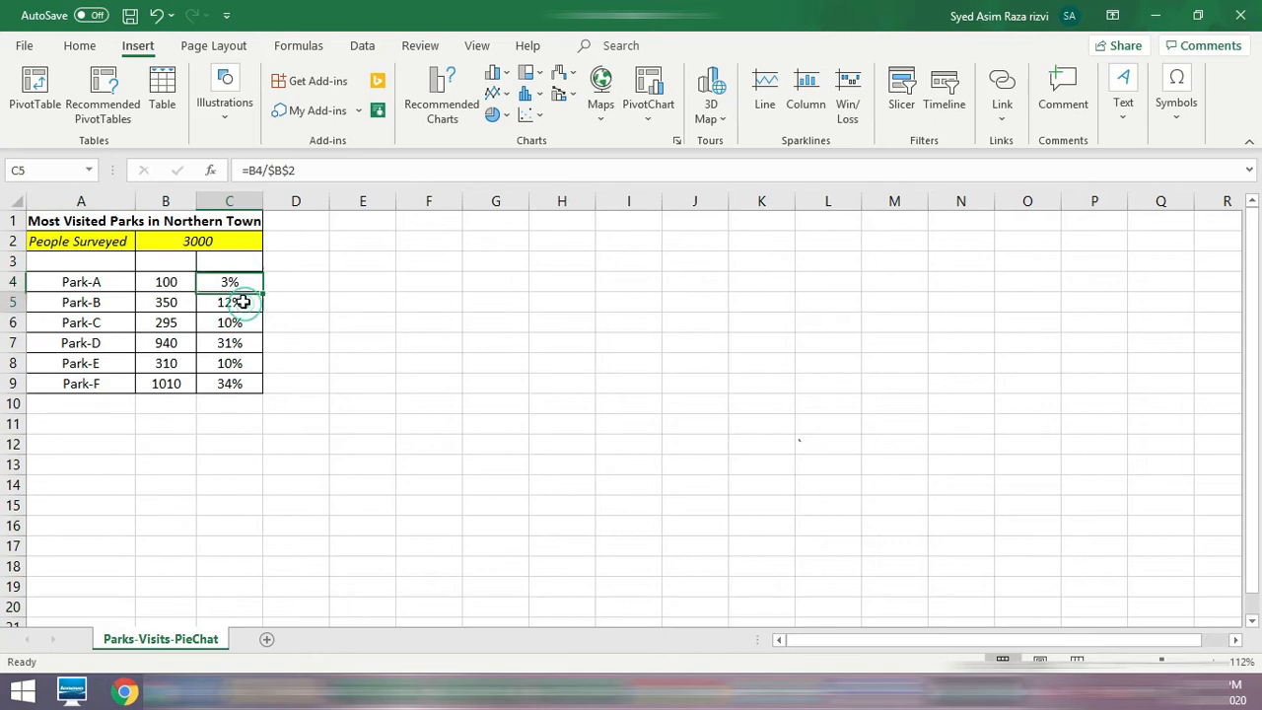
pyautogui.click(241, 323)
pyautogui.click(245, 343)
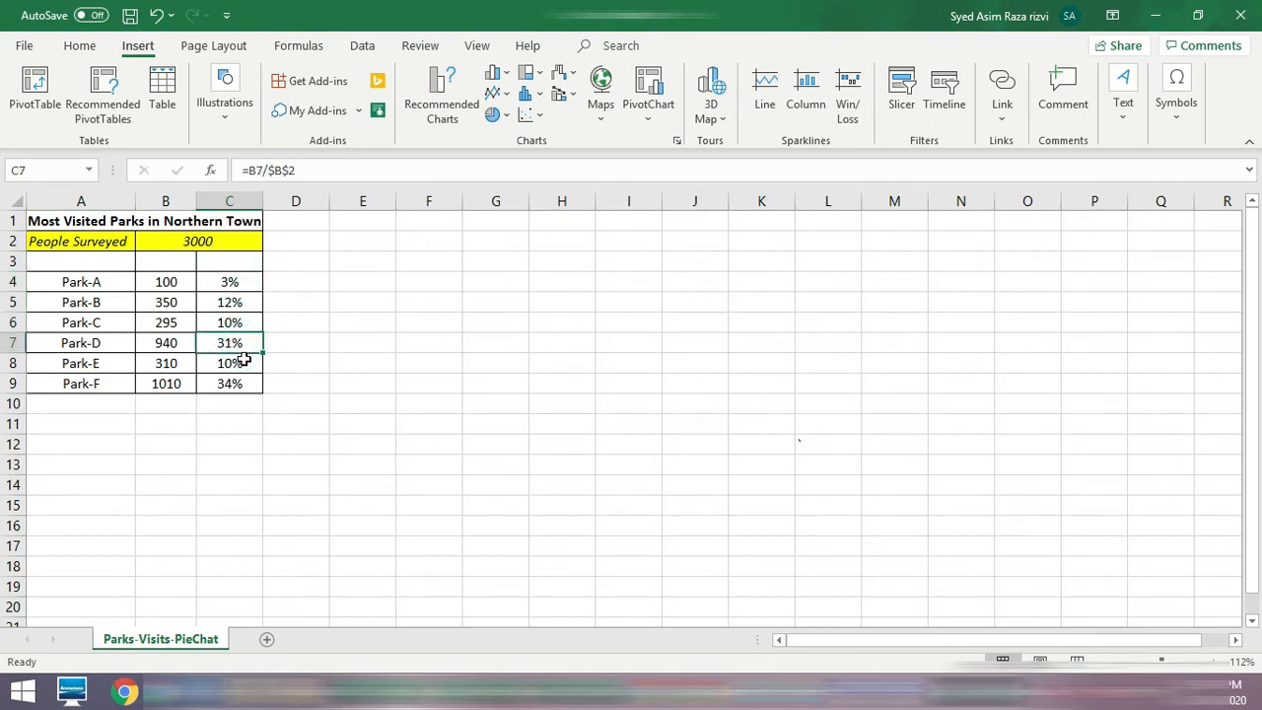
pyautogui.click(242, 363)
pyautogui.click(240, 385)
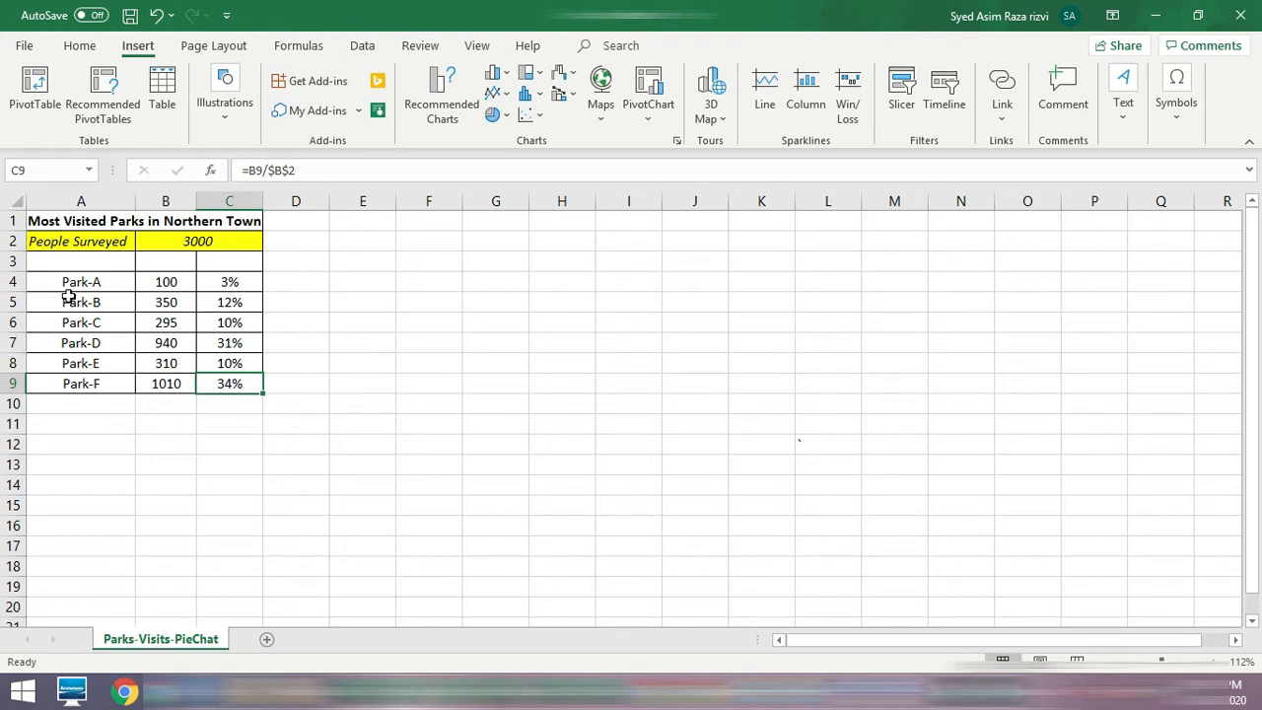
pyautogui.click(244, 283)
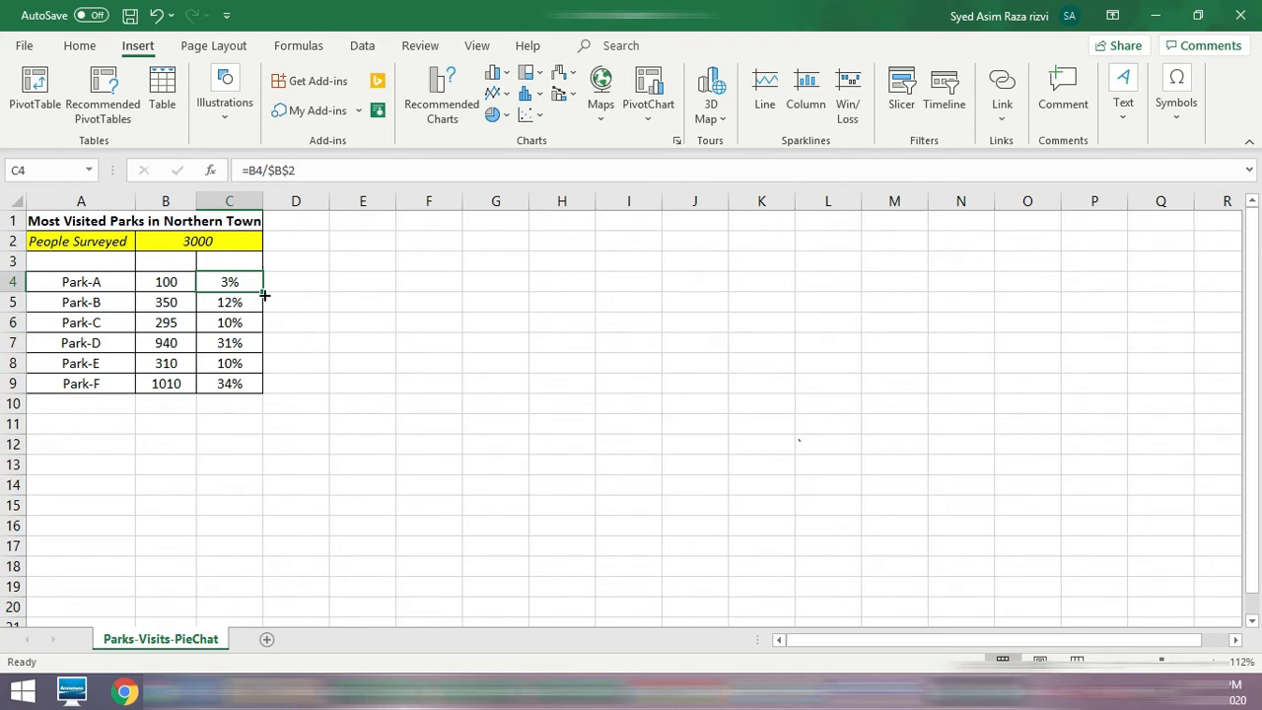
pyautogui.click(230, 243)
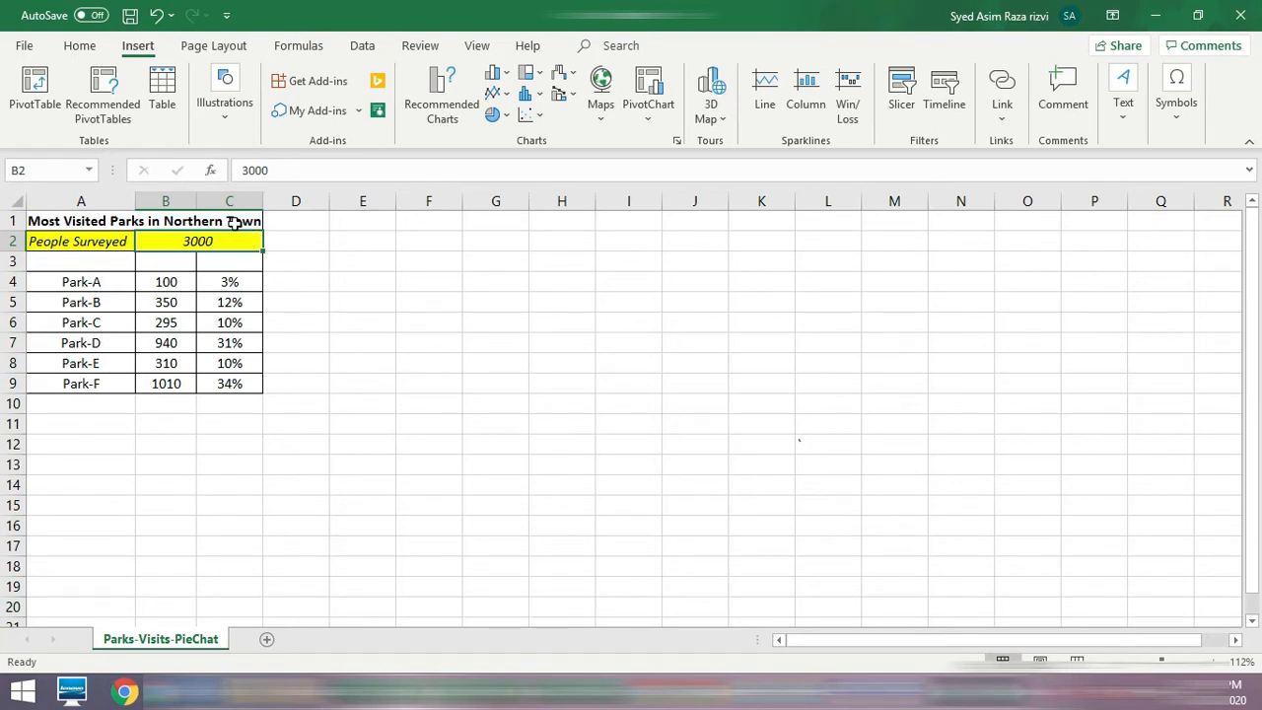
pyautogui.click(104, 281)
pyautogui.moveTo(103, 313); pyautogui.dragTo(104, 401)
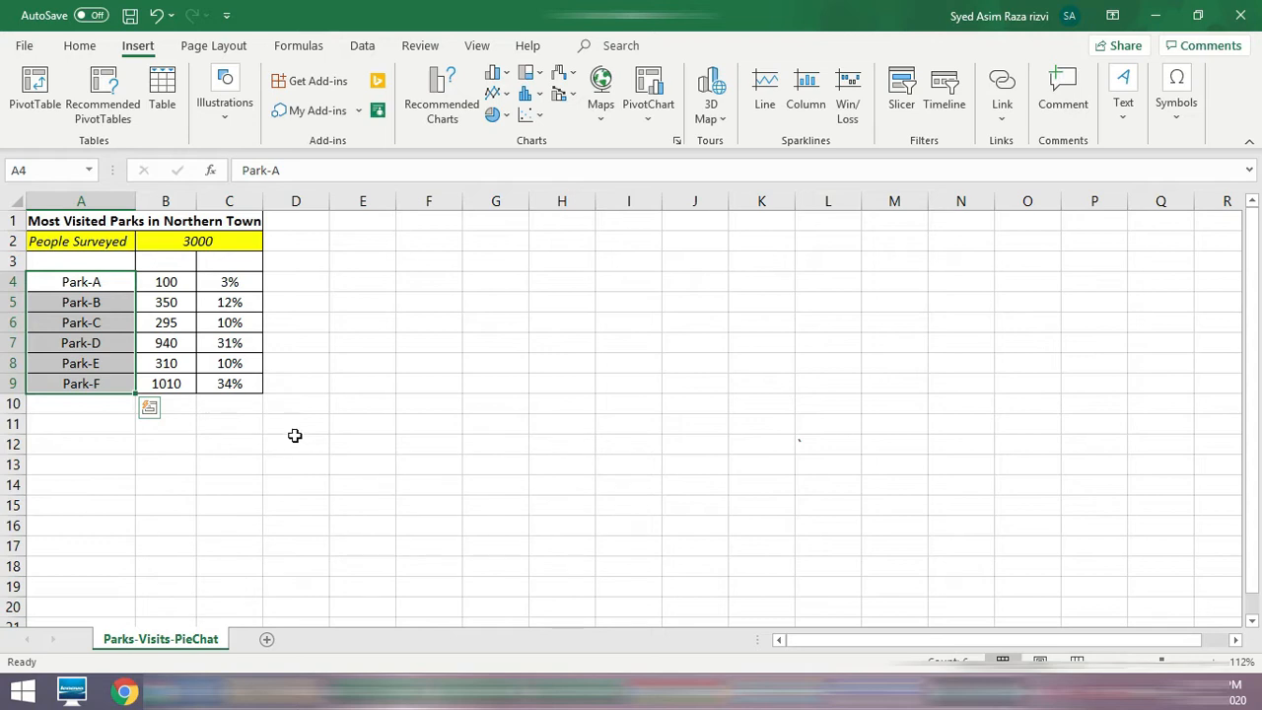
pyautogui.click(524, 455)
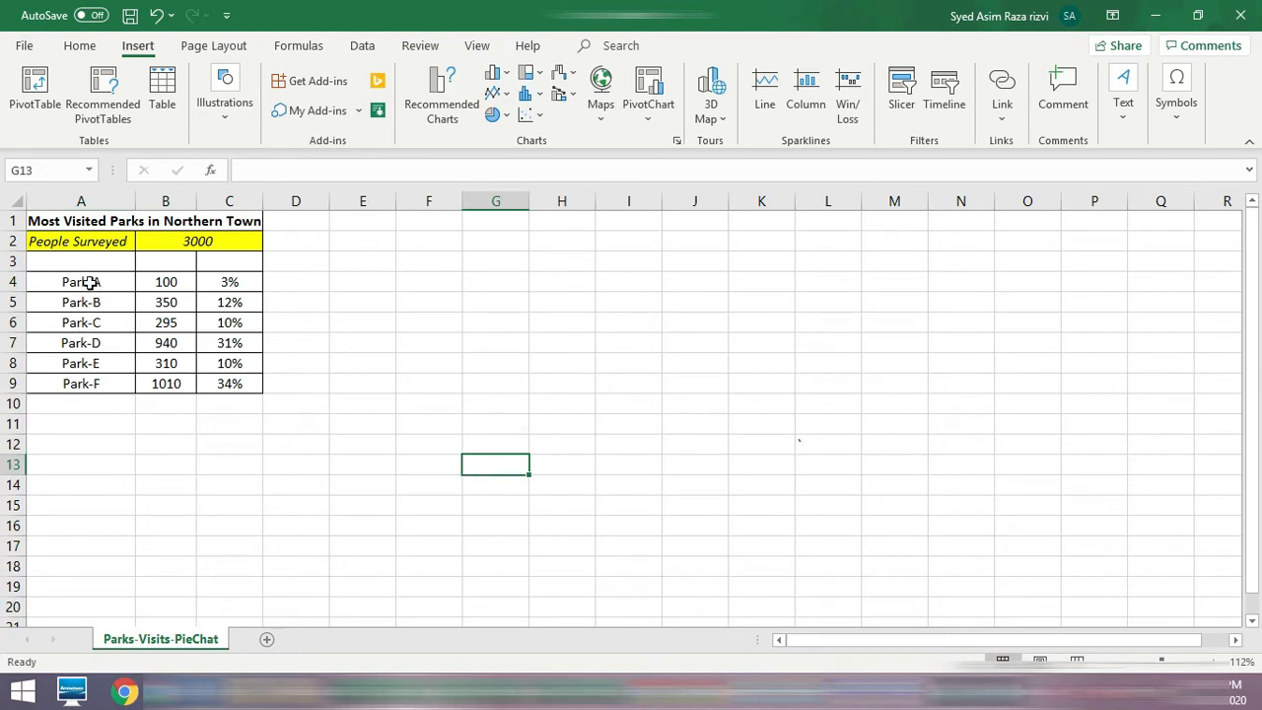
pyautogui.moveTo(90, 282); pyautogui.dragTo(99, 383)
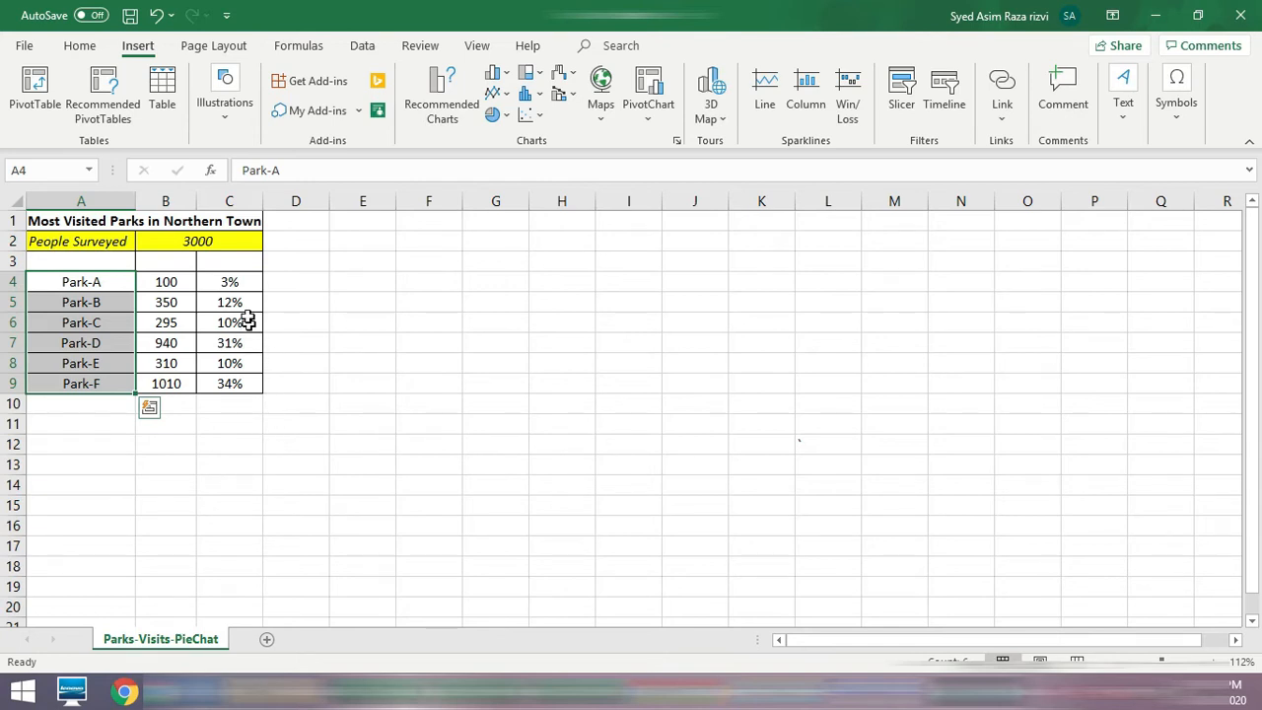
pyautogui.moveTo(240, 282); pyautogui.dragTo(250, 384)
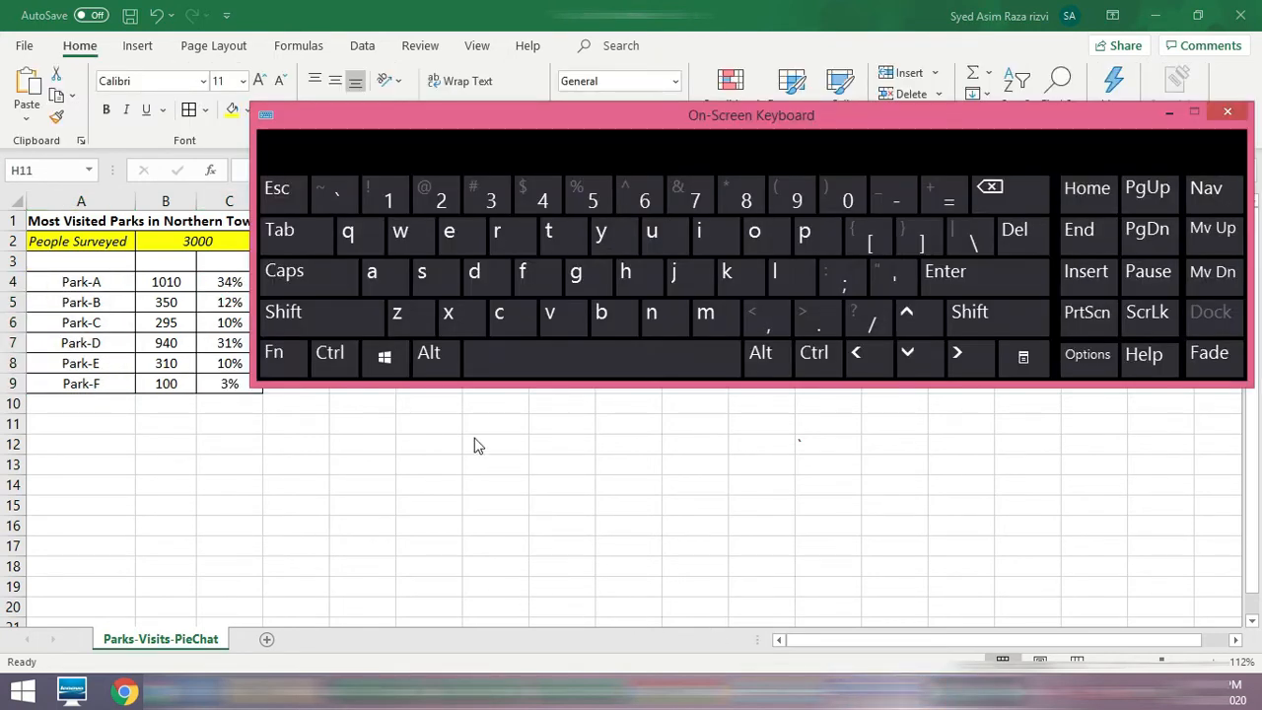
# Step: Select the park names in A4:A9 together with the non-adjacent percentages in C4:C9, using the On-Screen Keyboard
pyautogui.moveTo(595, 115); pyautogui.dragTo(652, 124)
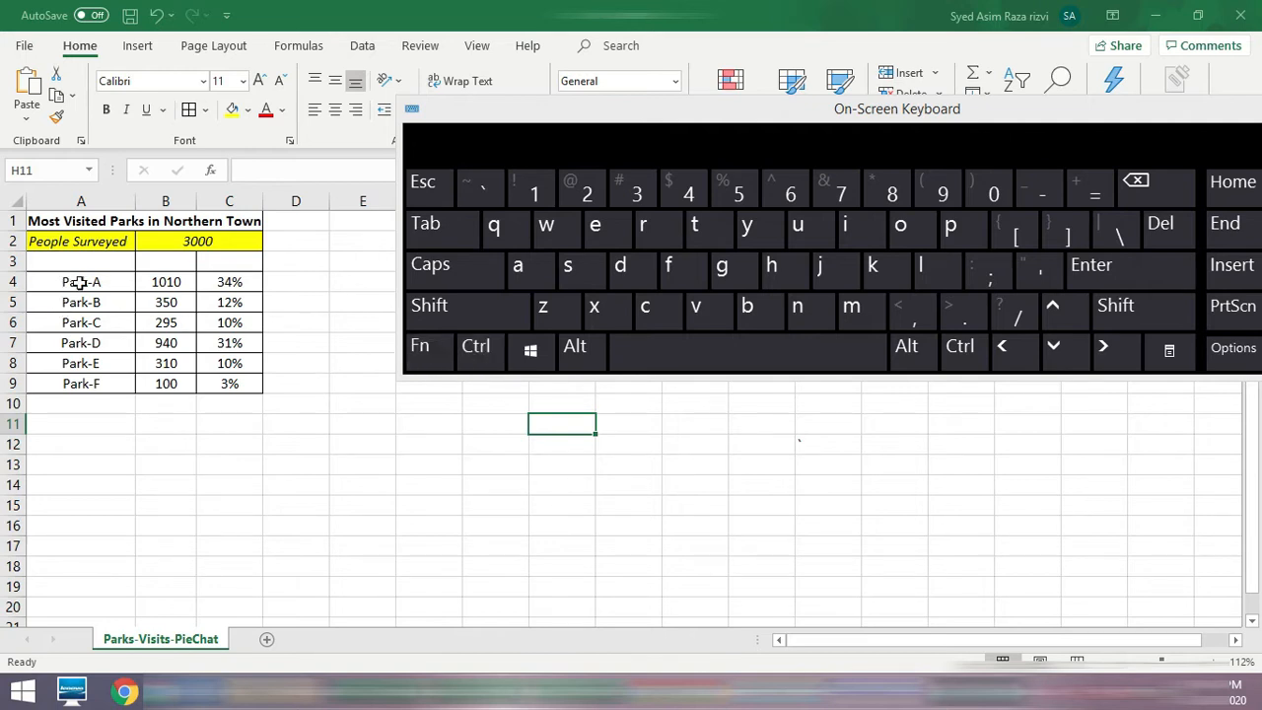
pyautogui.moveTo(83, 283); pyautogui.dragTo(90, 387)
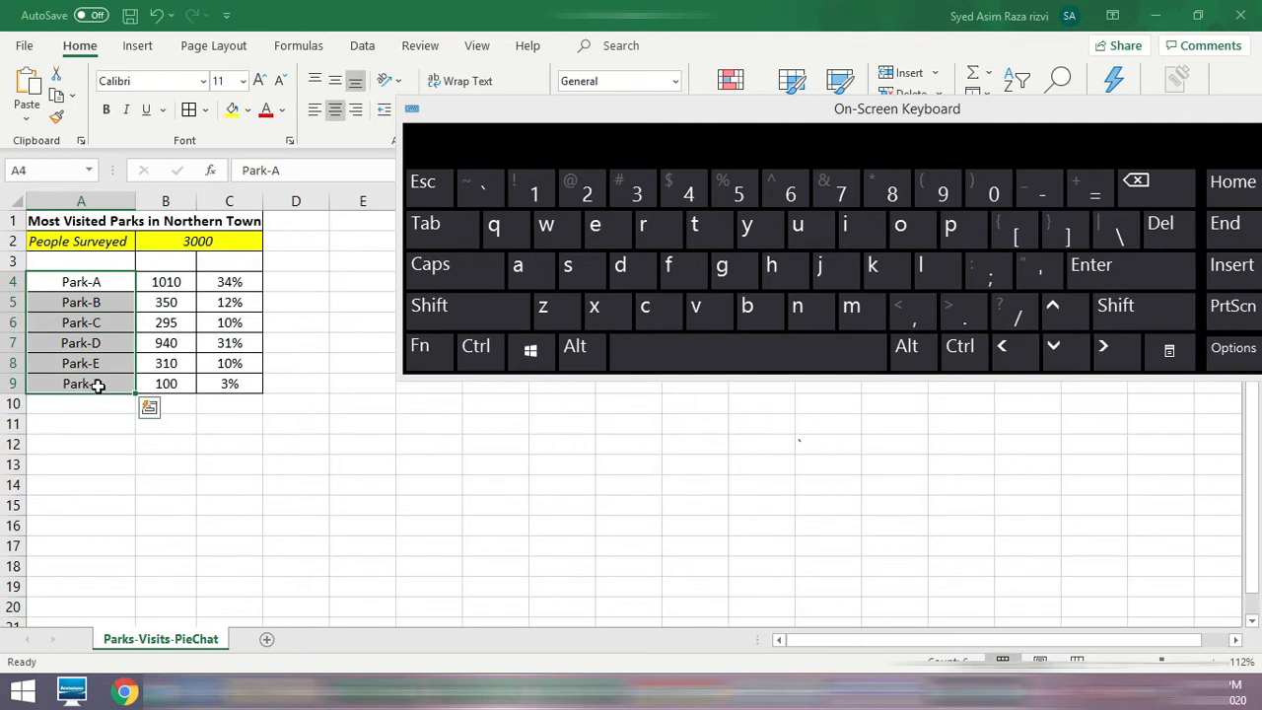
pyautogui.click(479, 361)
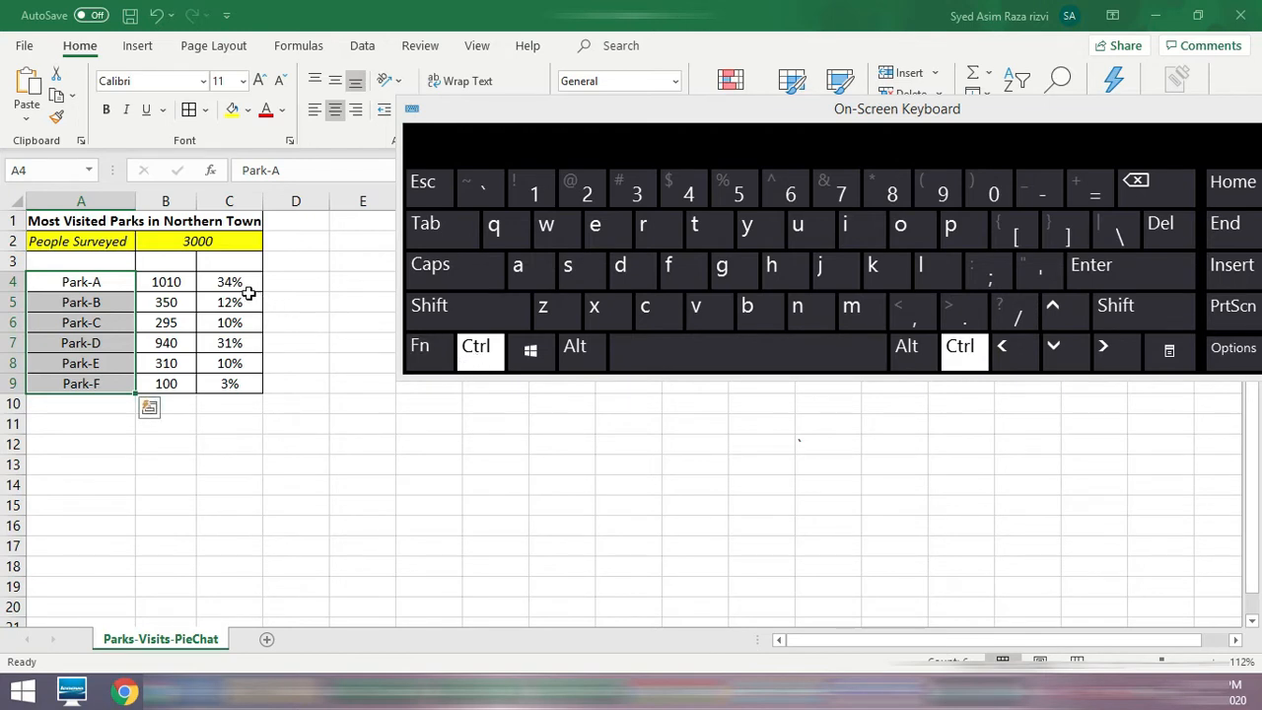
pyautogui.moveTo(237, 282); pyautogui.dragTo(233, 378)
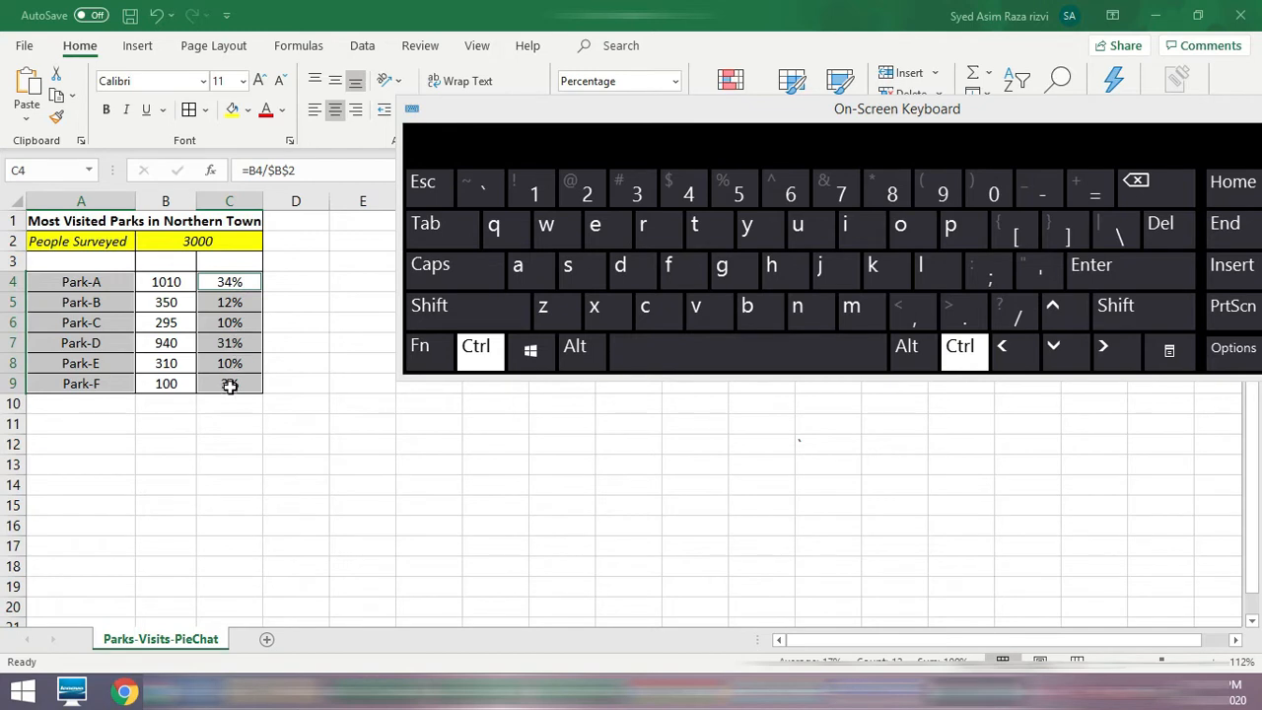
pyautogui.click(482, 350)
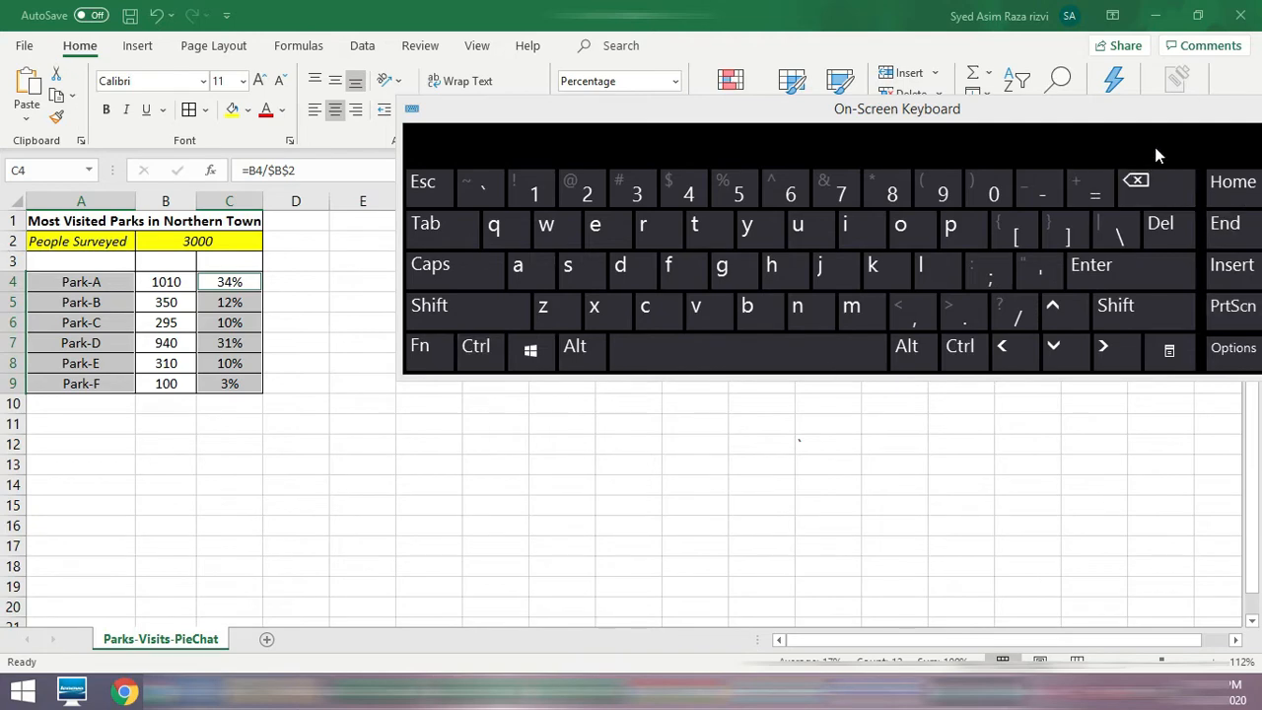
pyautogui.click(1195, 107)
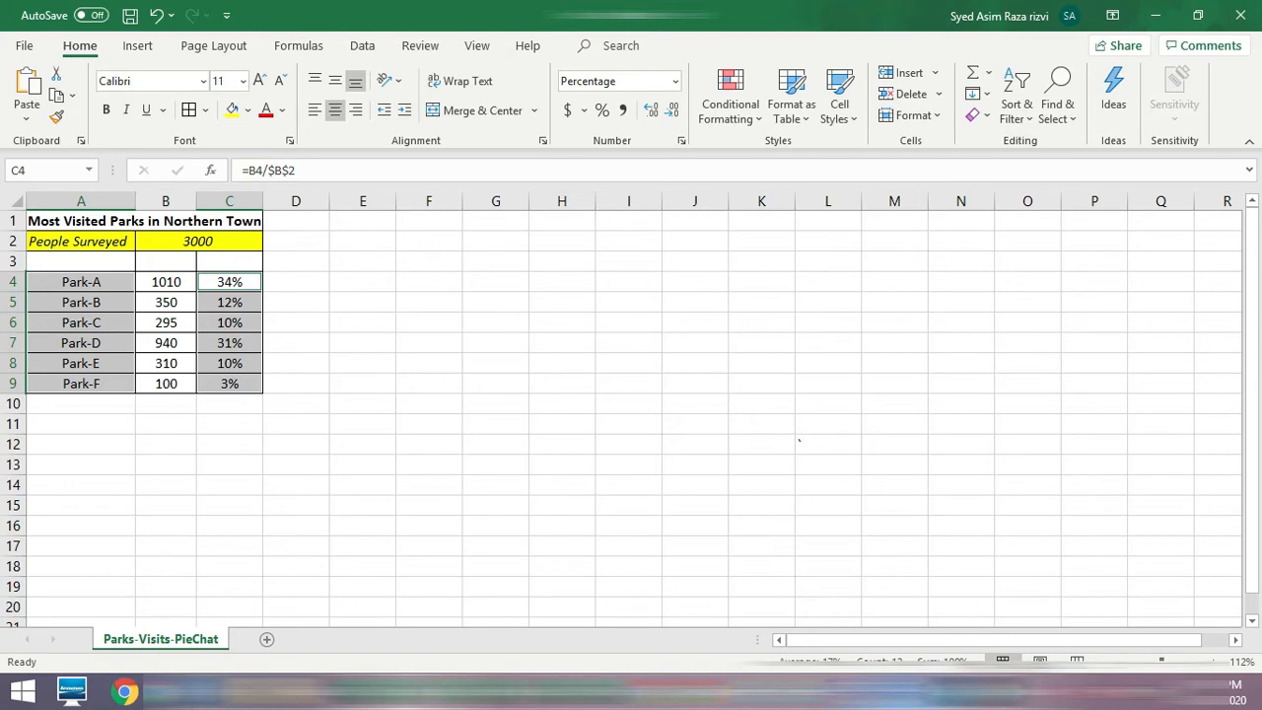
pyautogui.click(907, 692)
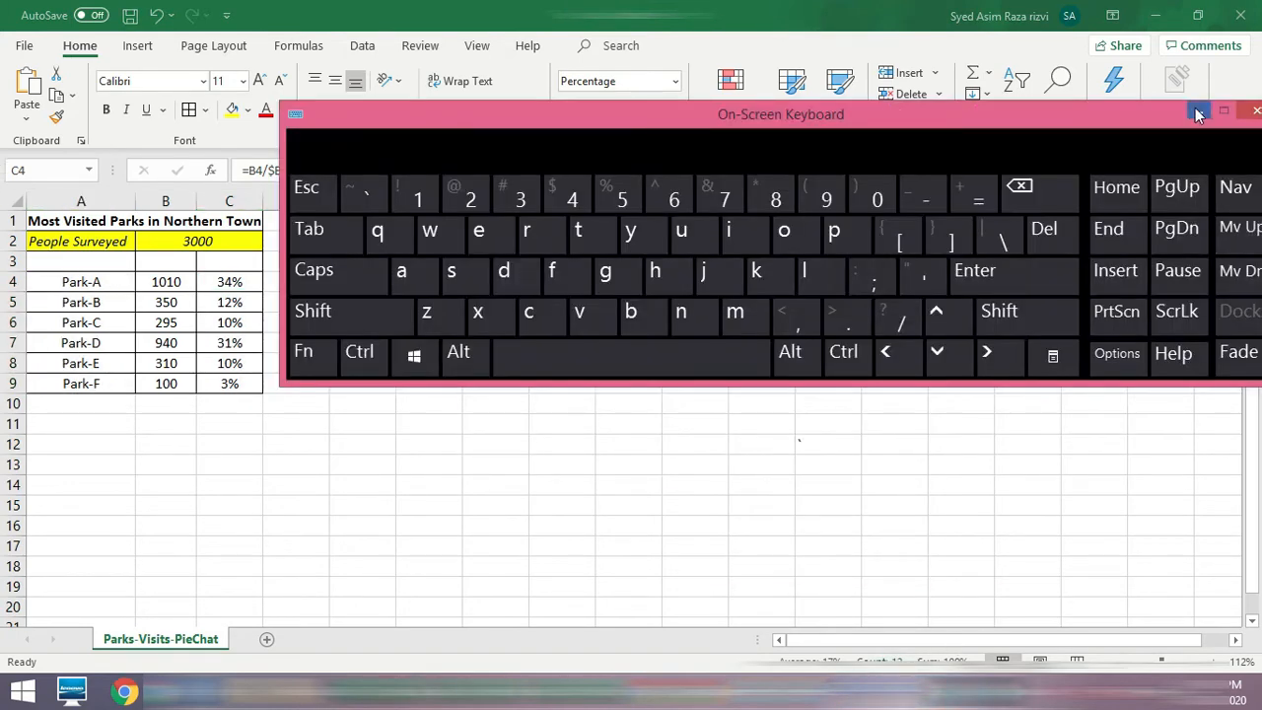
pyautogui.click(1197, 114)
pyautogui.click(907, 692)
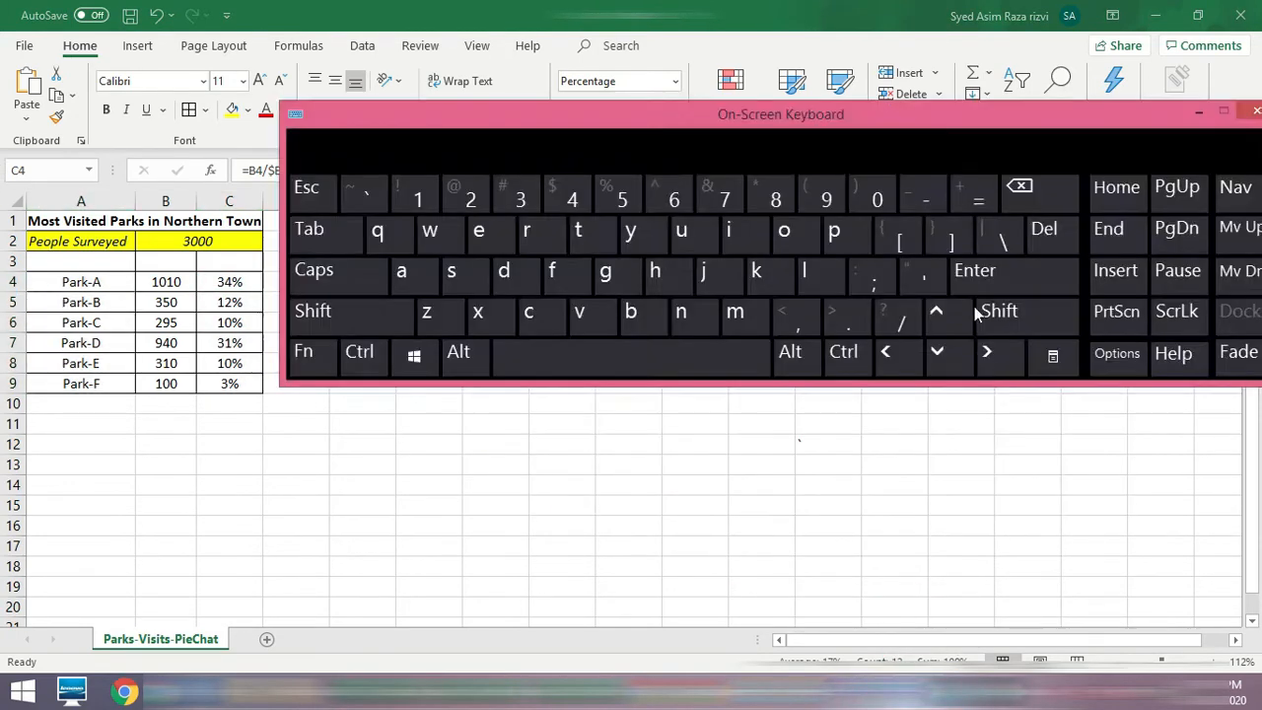
pyautogui.click(1198, 115)
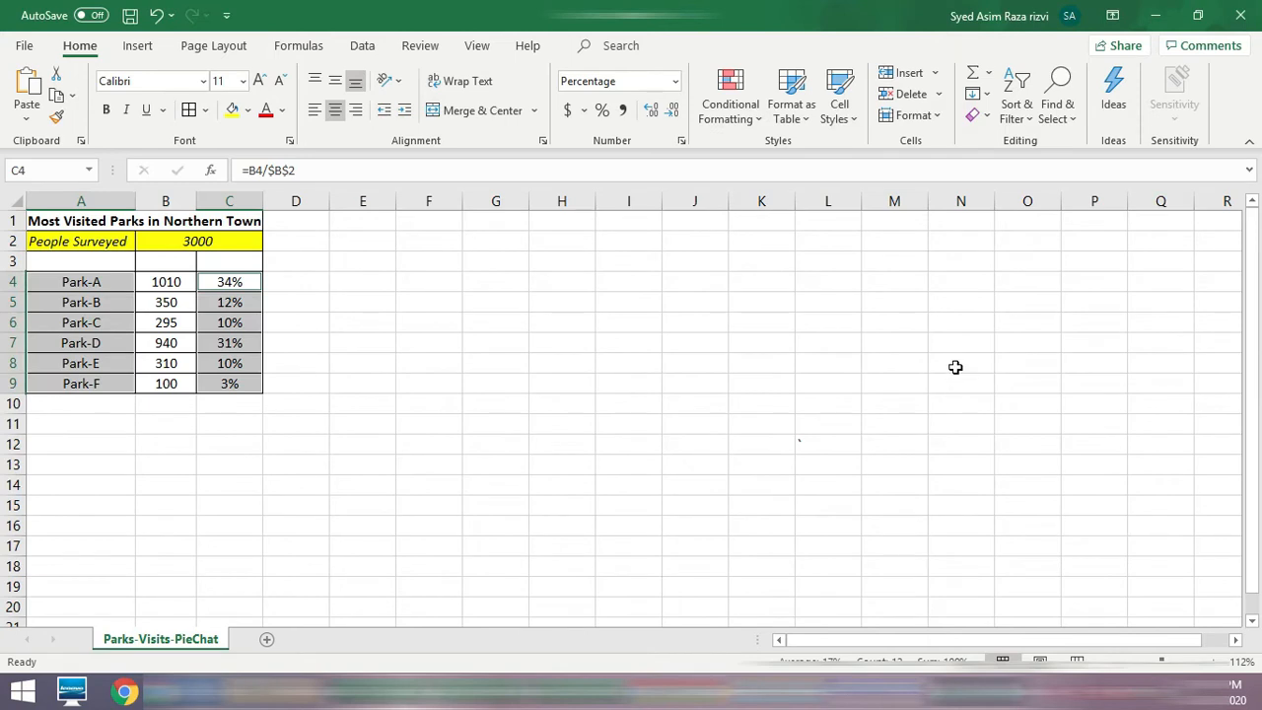
# Step: Insert a Clustered Column chart of the selected park names and percentages from the recommended charts
pyautogui.click(141, 46)
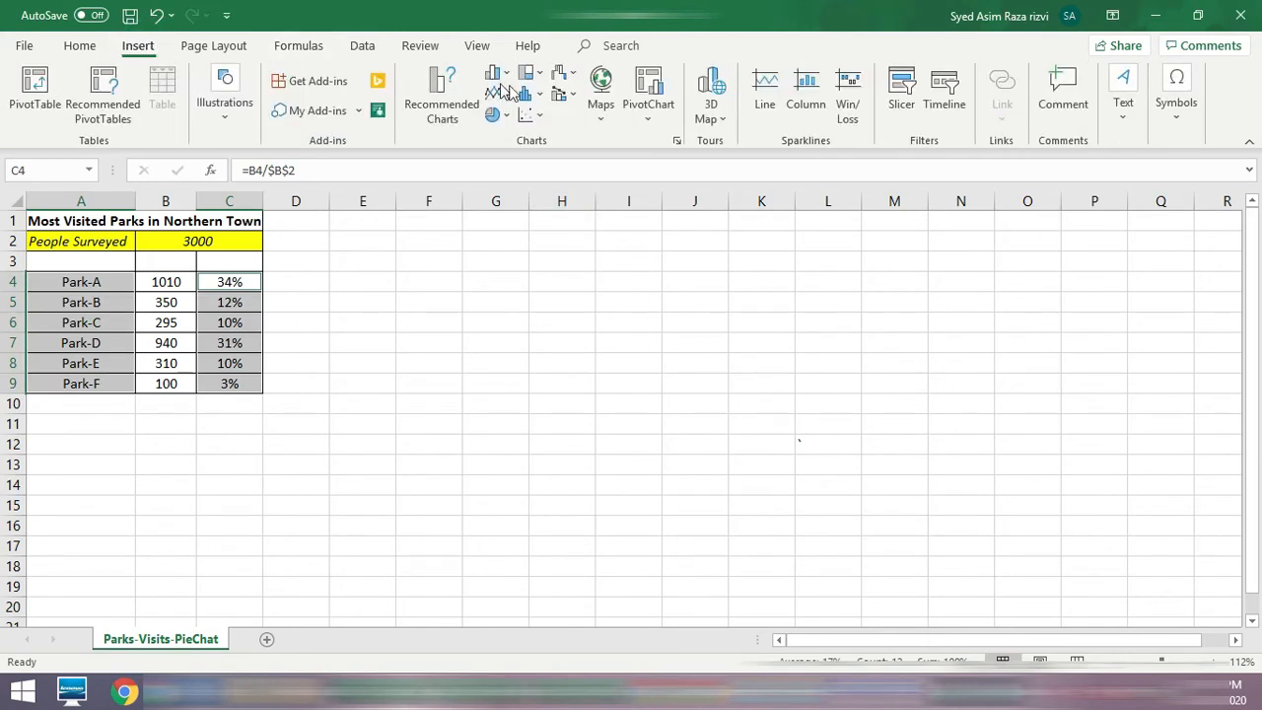
pyautogui.click(446, 98)
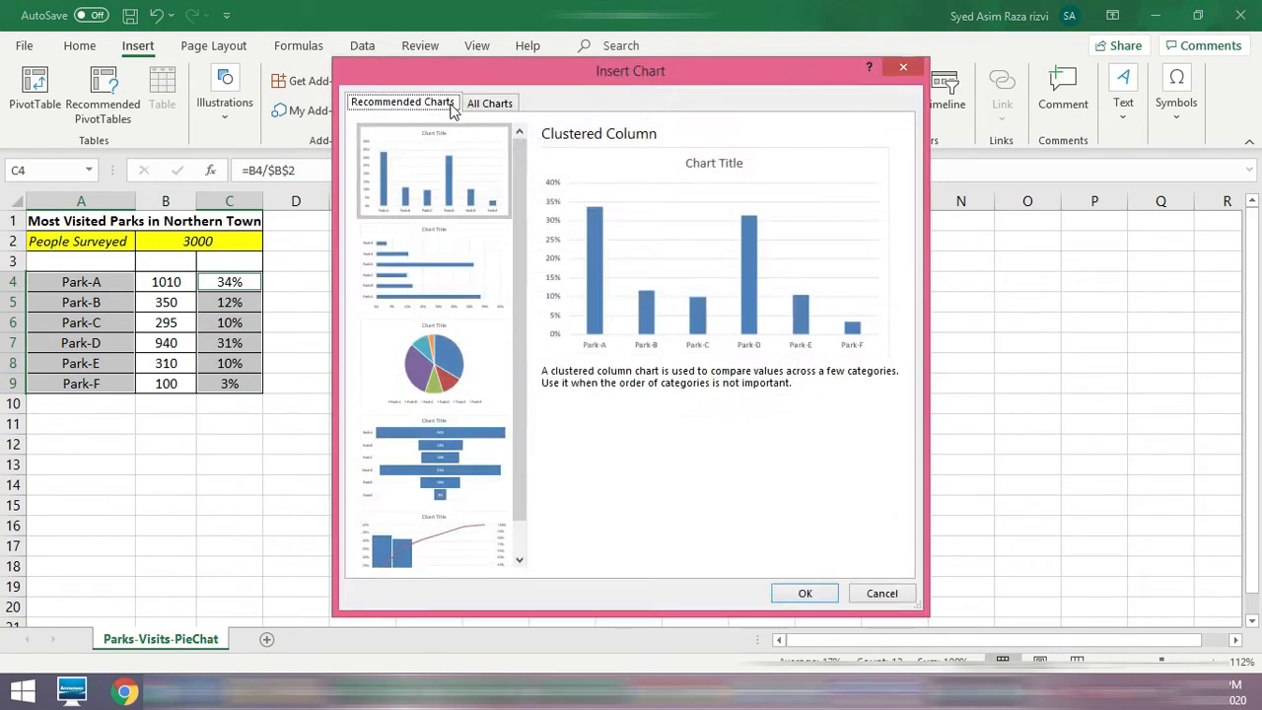
pyautogui.click(454, 357)
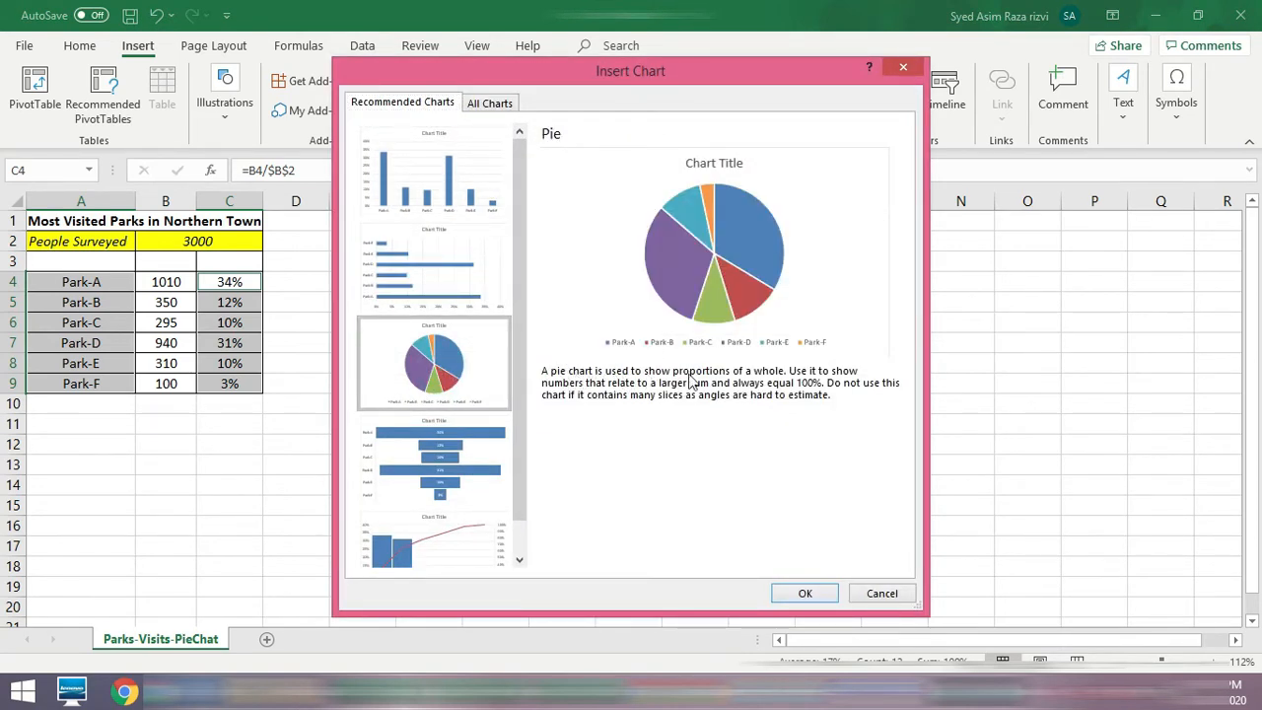
pyautogui.click(458, 174)
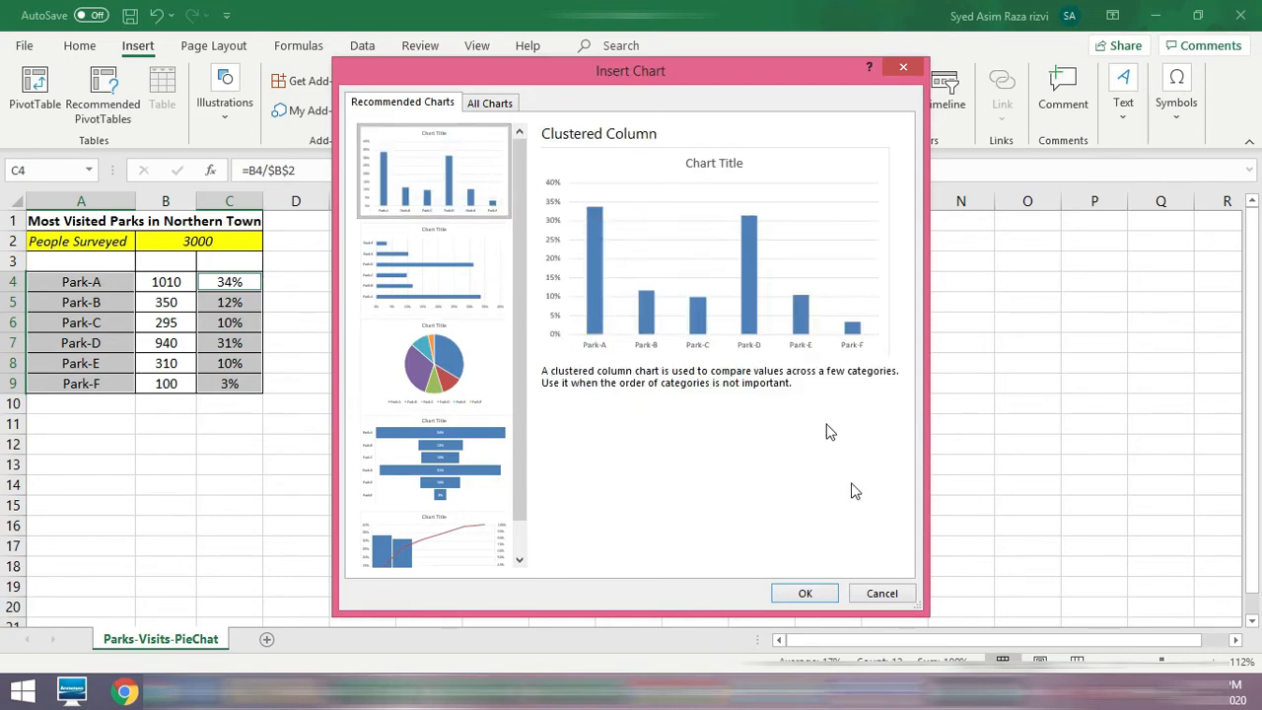
pyautogui.click(809, 592)
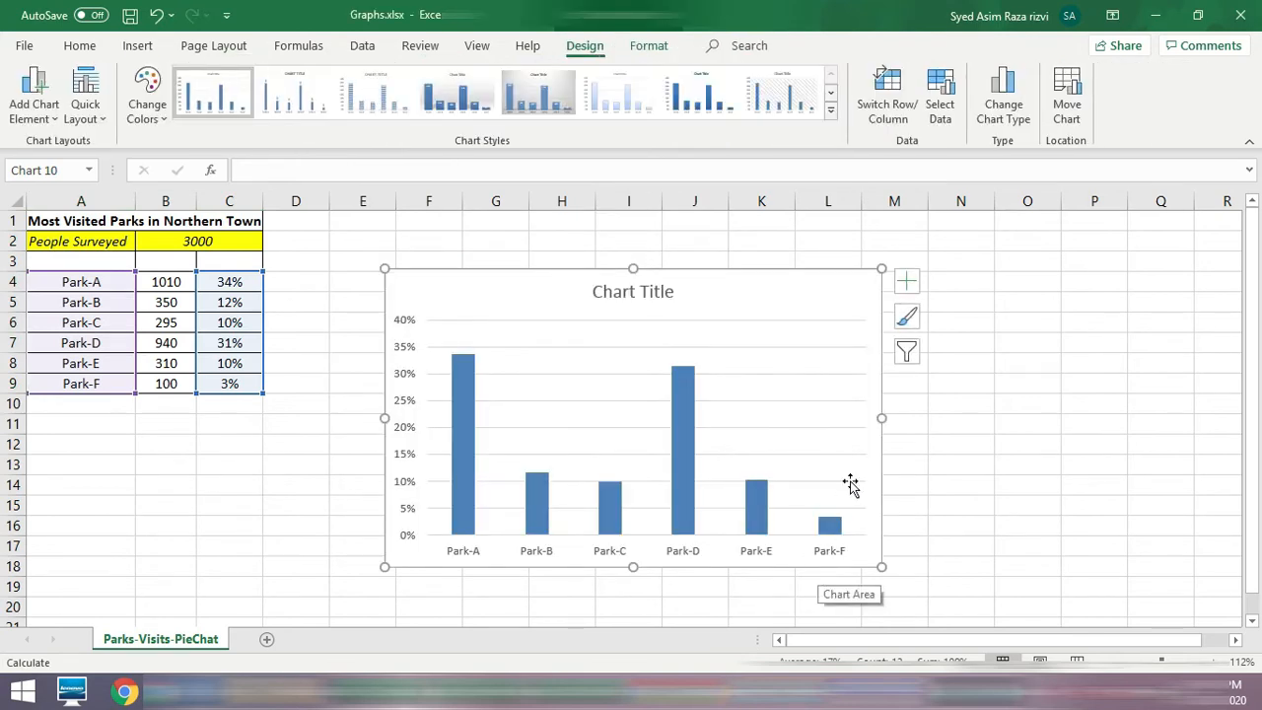
# Step: Position the chart title as a Centered Overlay on the column chart
pyautogui.click(906, 282)
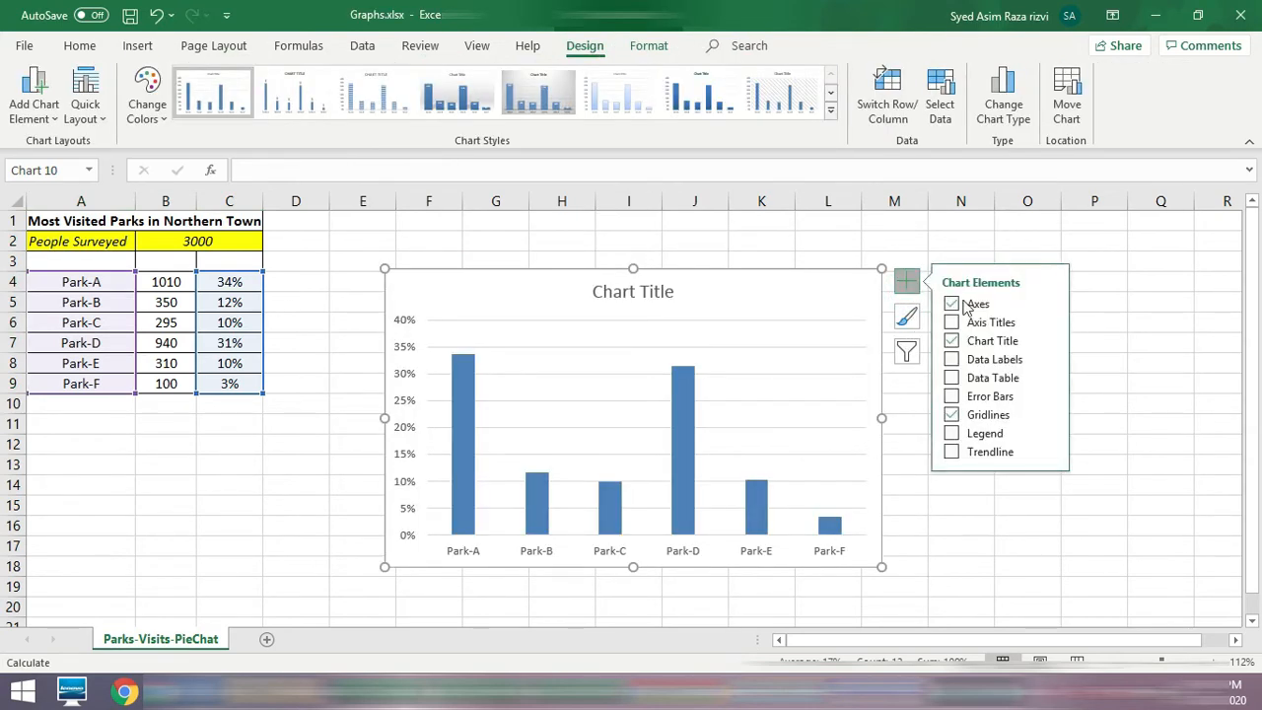
pyautogui.click(1050, 341)
pyautogui.click(1111, 368)
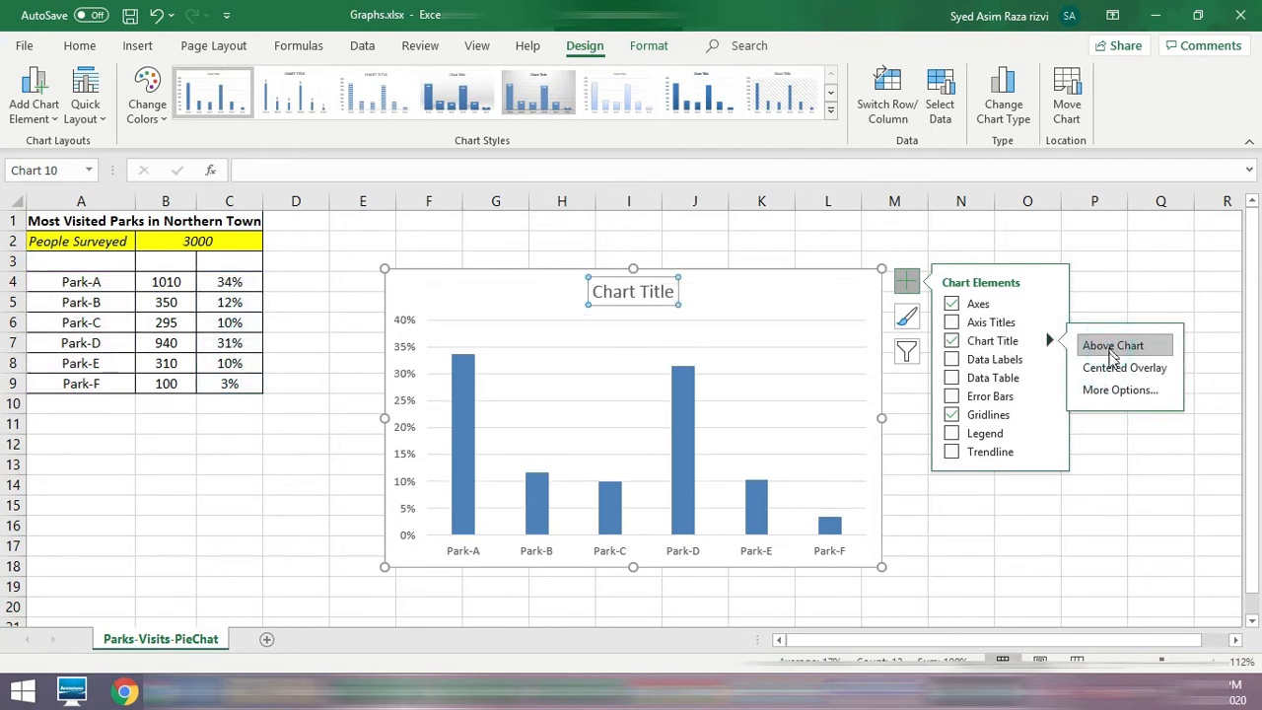
# Step: Try a gradient and a solid fill on the chart title's background and settle on No fill
pyautogui.click(1115, 392)
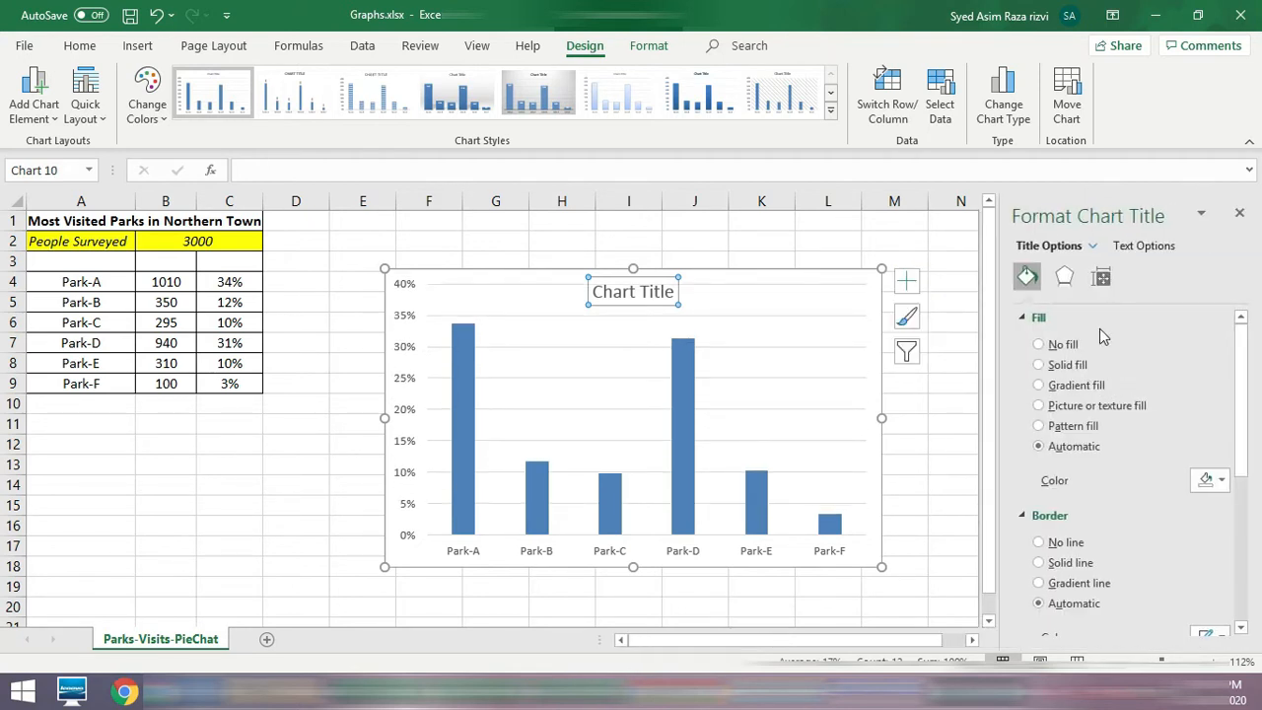
pyautogui.click(1154, 248)
pyautogui.click(1051, 245)
pyautogui.click(1040, 386)
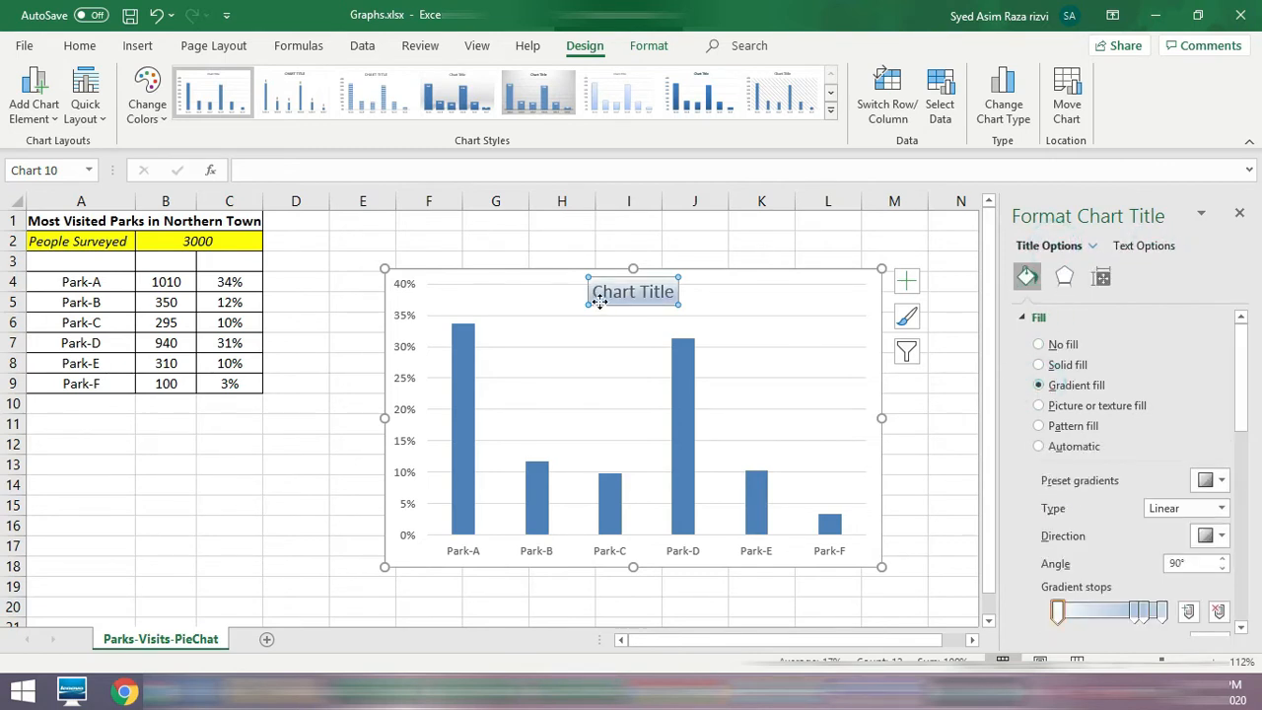
pyautogui.click(1040, 365)
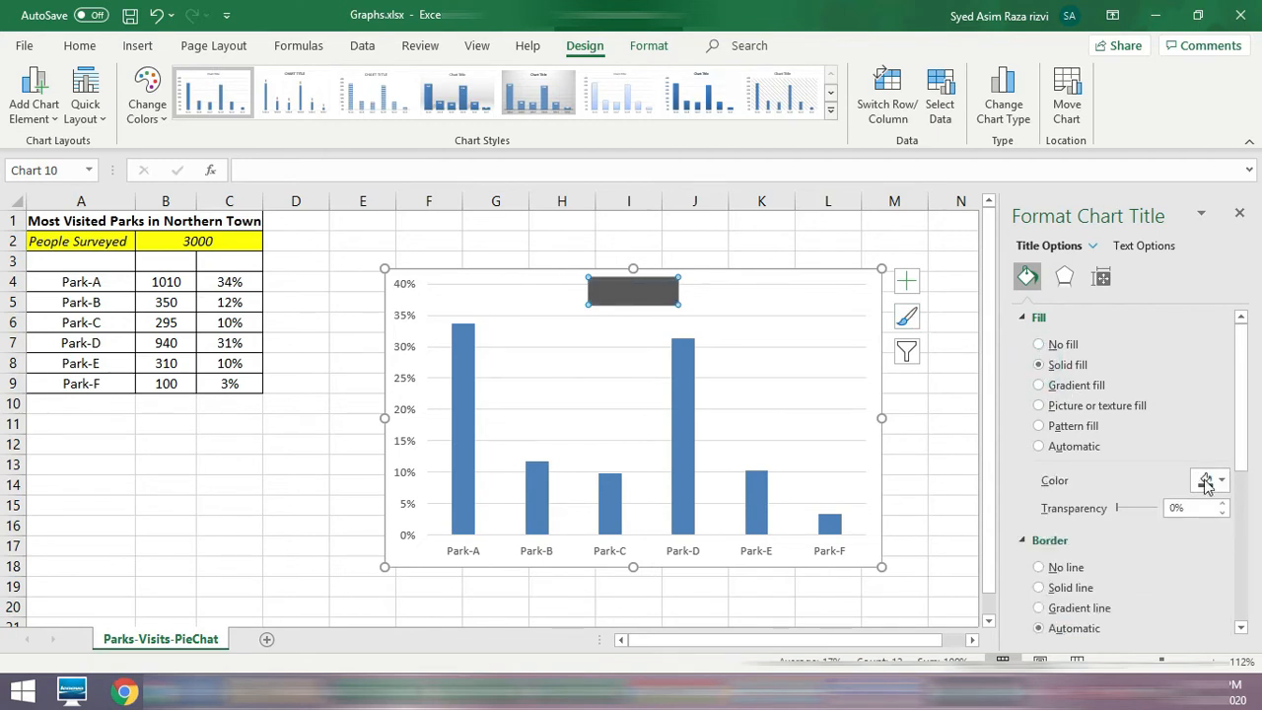
pyautogui.click(1038, 345)
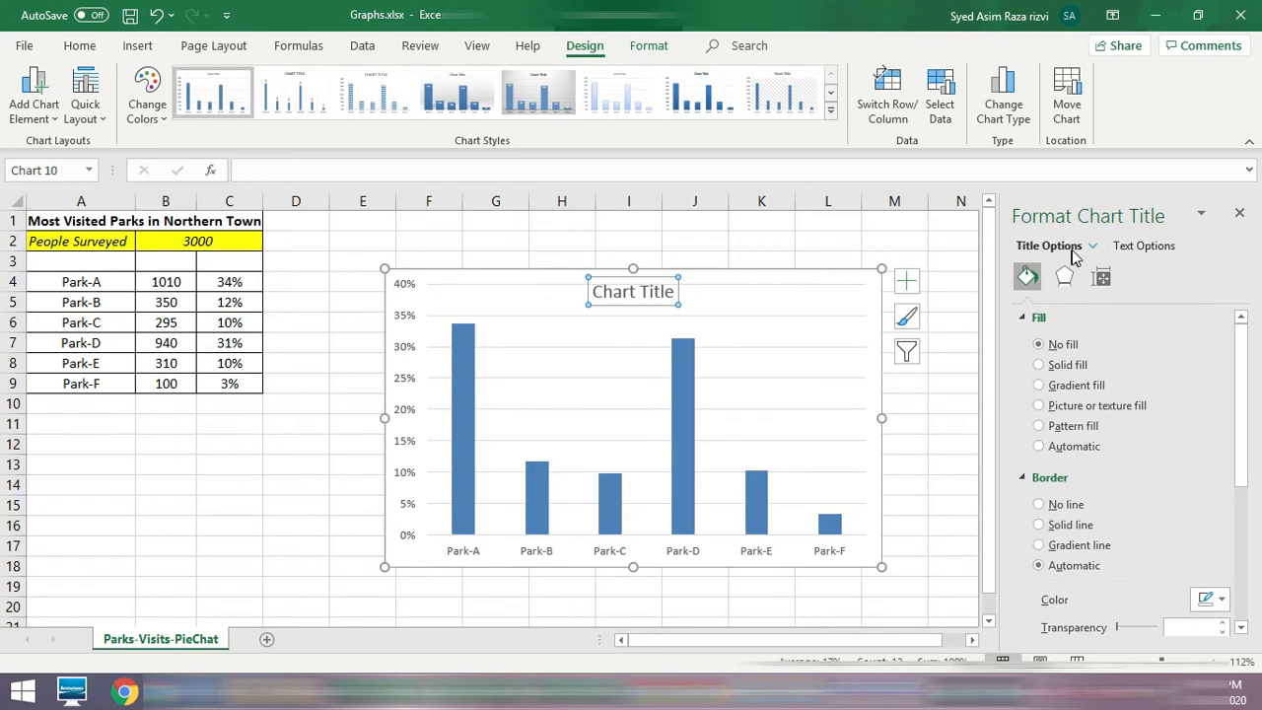
pyautogui.click(1240, 214)
# Step: Replace the chart title text with "Visitors Percentage"
pyautogui.click(622, 292)
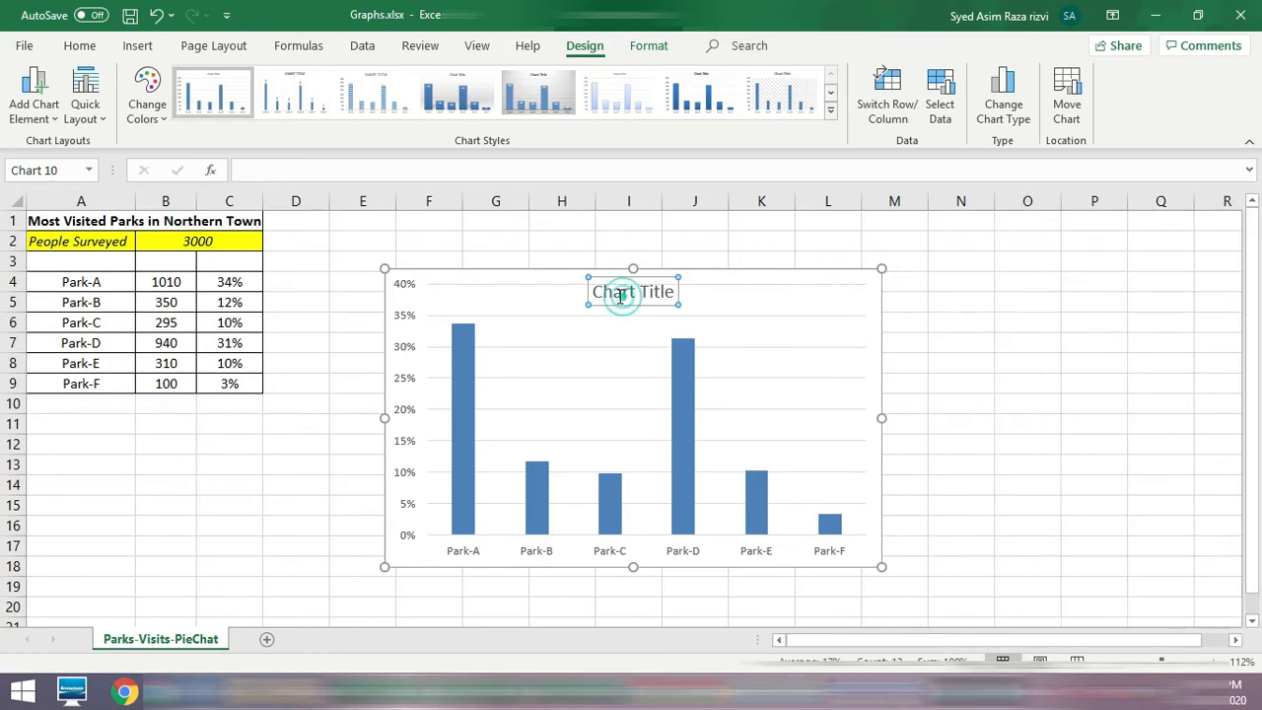
pyautogui.moveTo(596, 292); pyautogui.dragTo(687, 292)
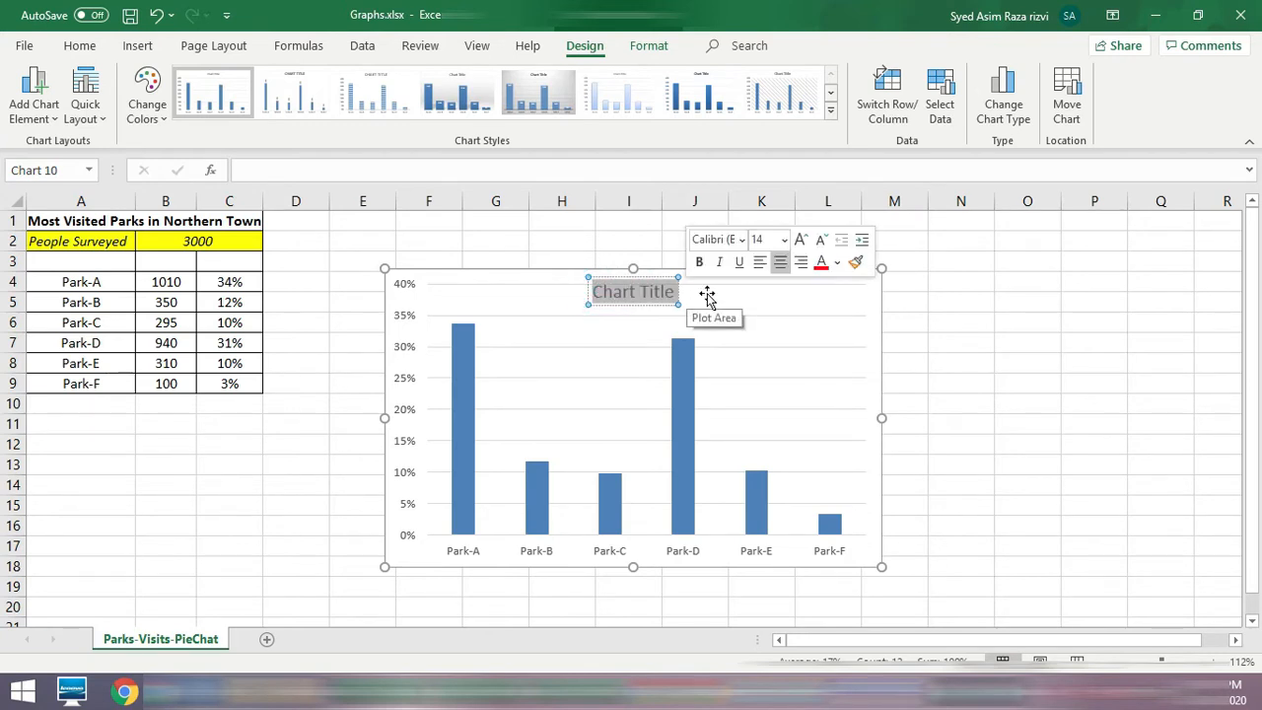
pyautogui.write('Vi')
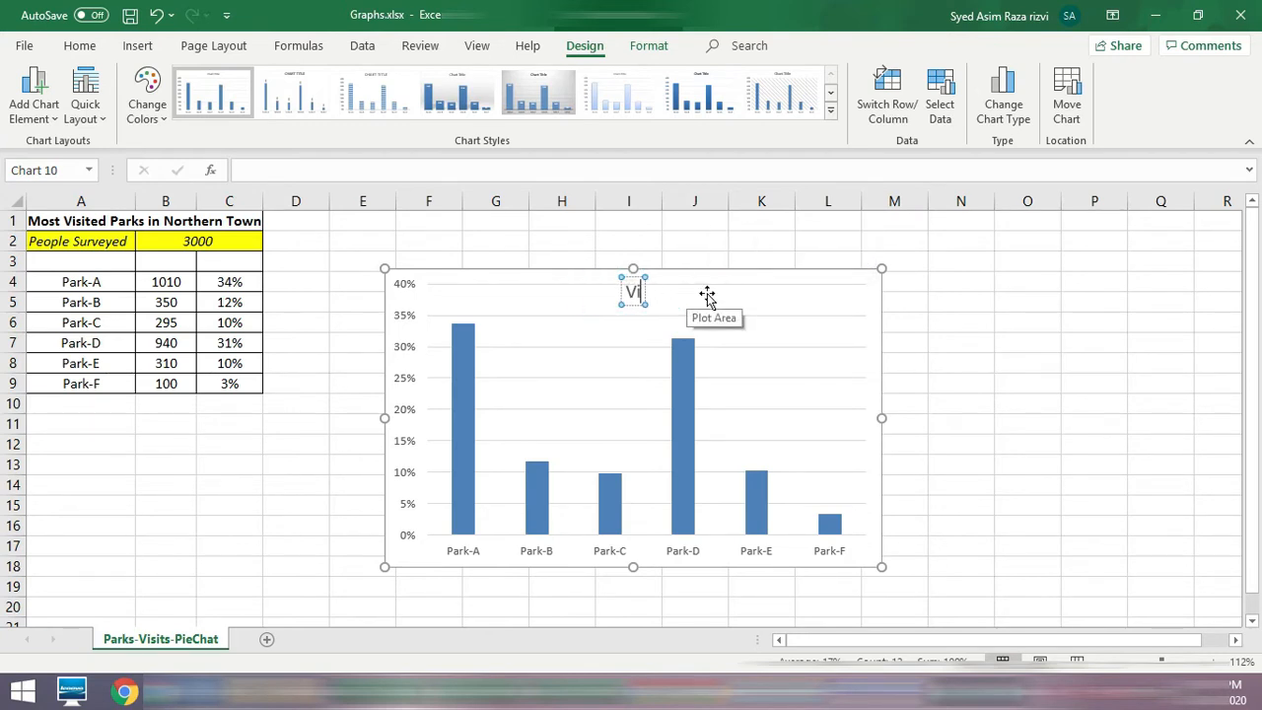
pyautogui.write('sitors')
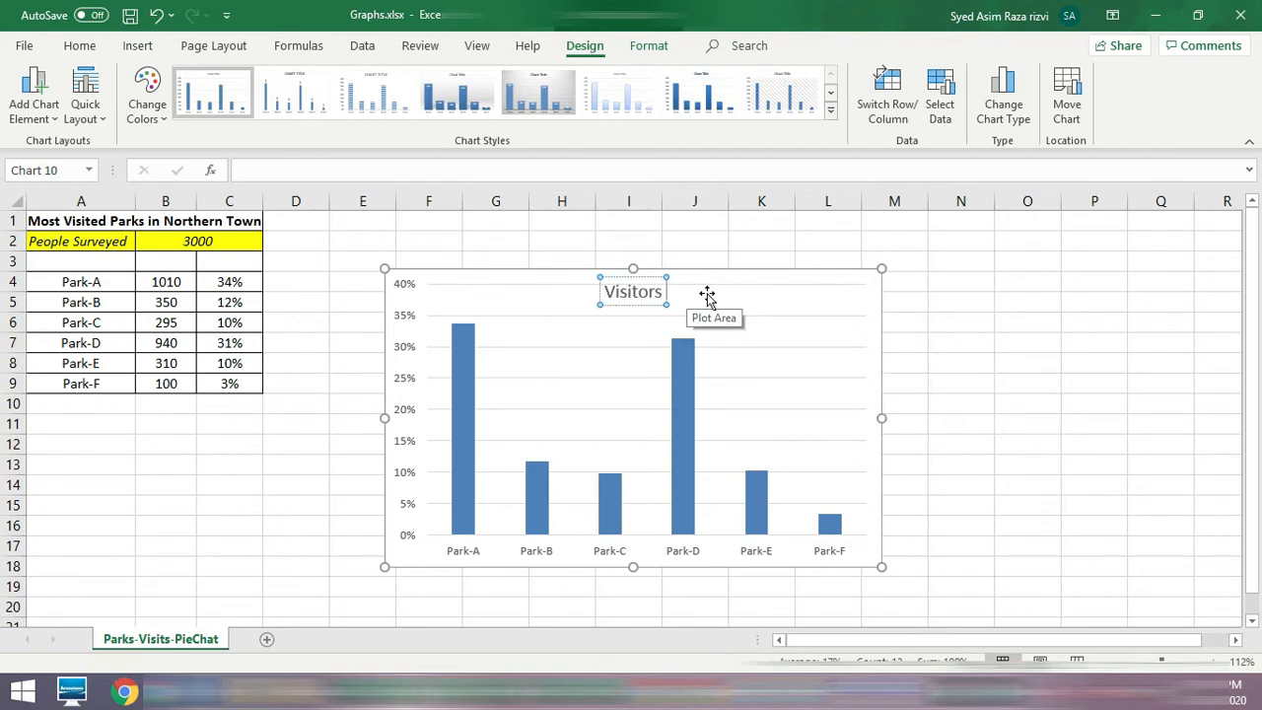
pyautogui.write(' Percentage')
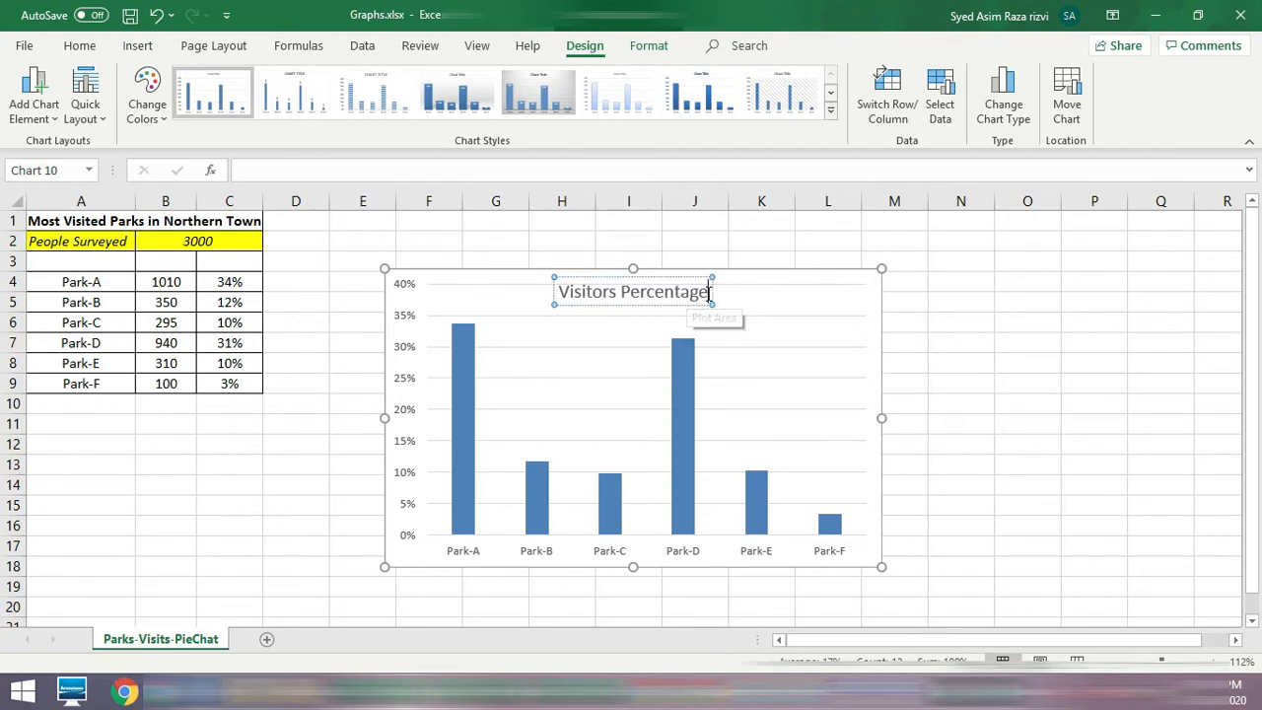
# Step: Add "Park-" before the existing chart title text so it reads "Park-Visitors Percentage"
pyautogui.click(561, 288)
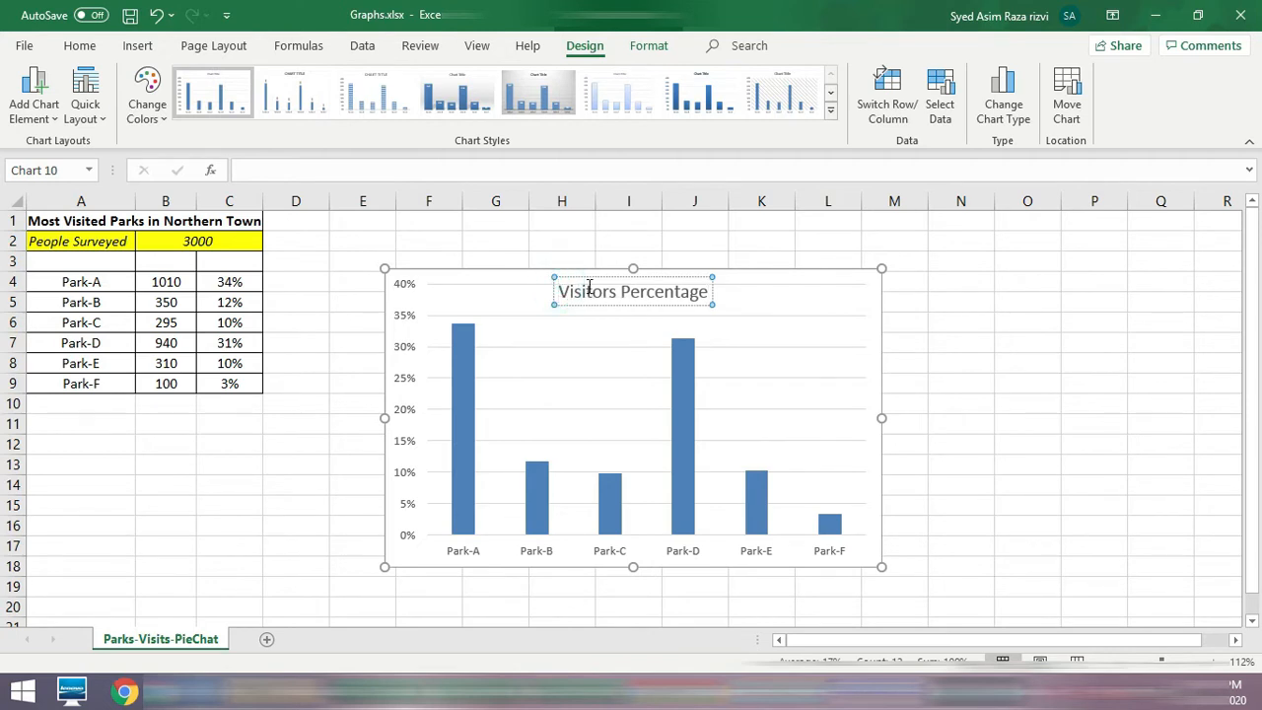
pyautogui.write('Park')
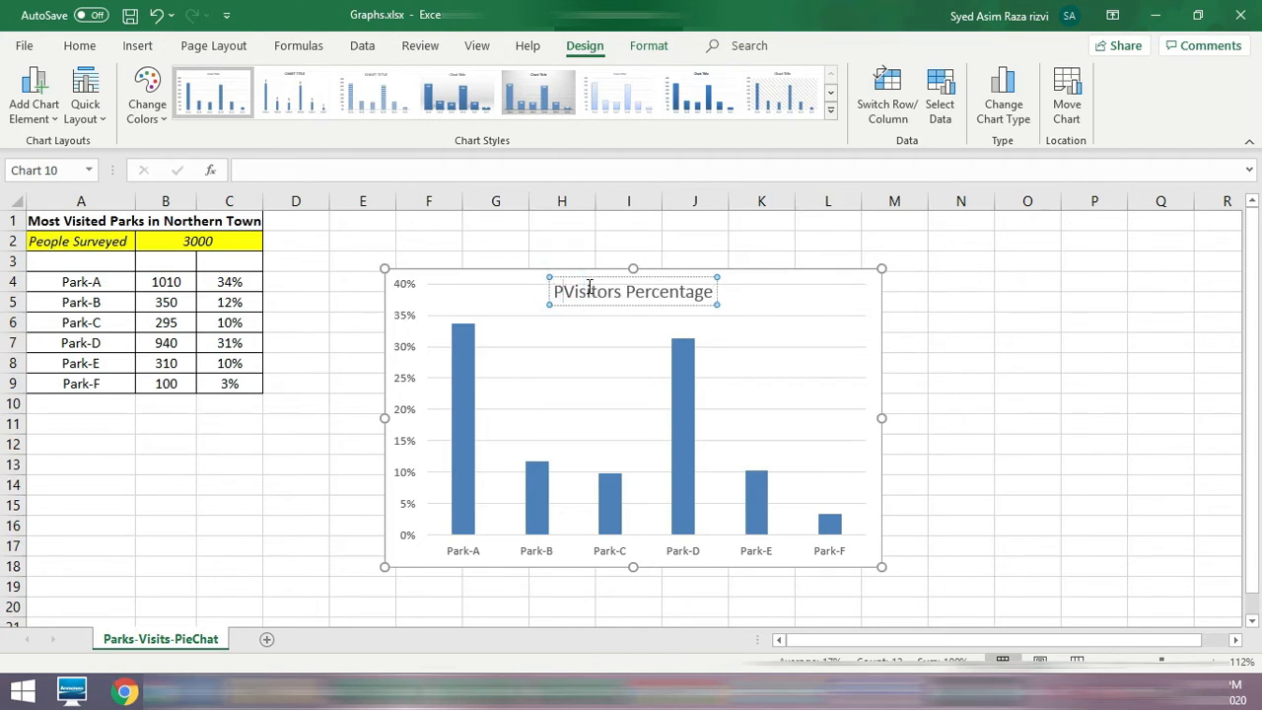
pyautogui.write('-')
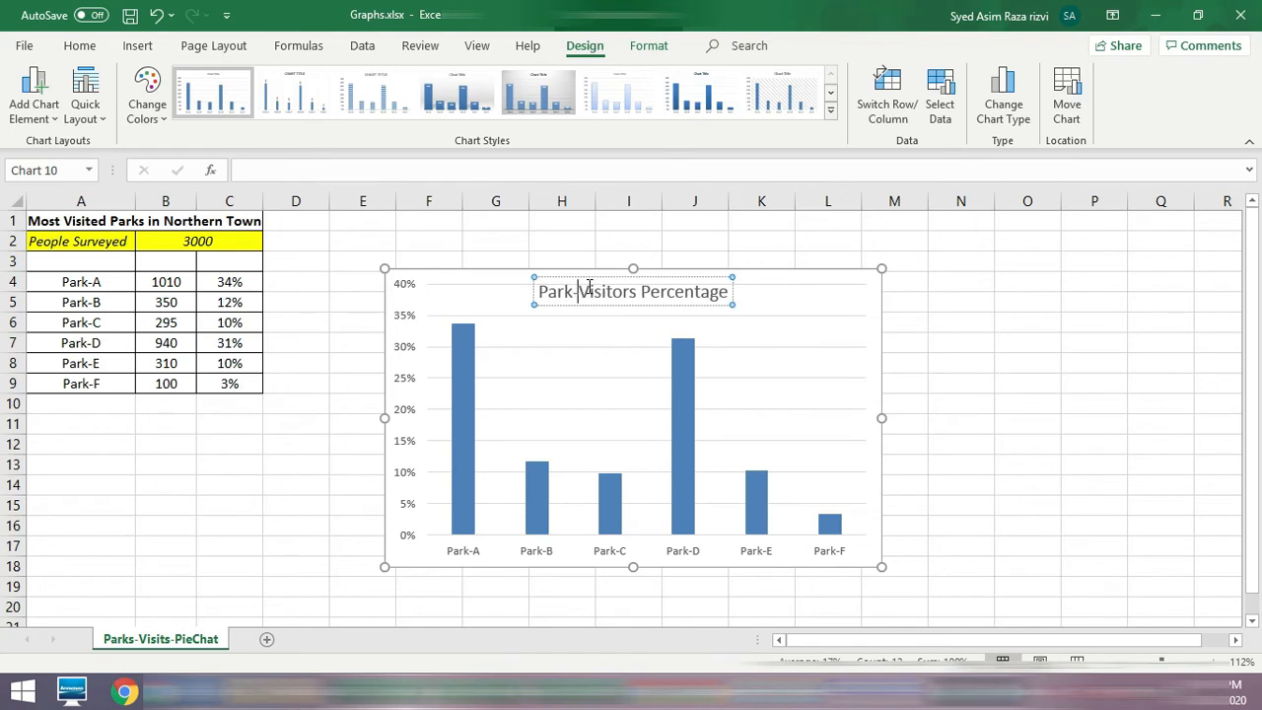
pyautogui.click(837, 299)
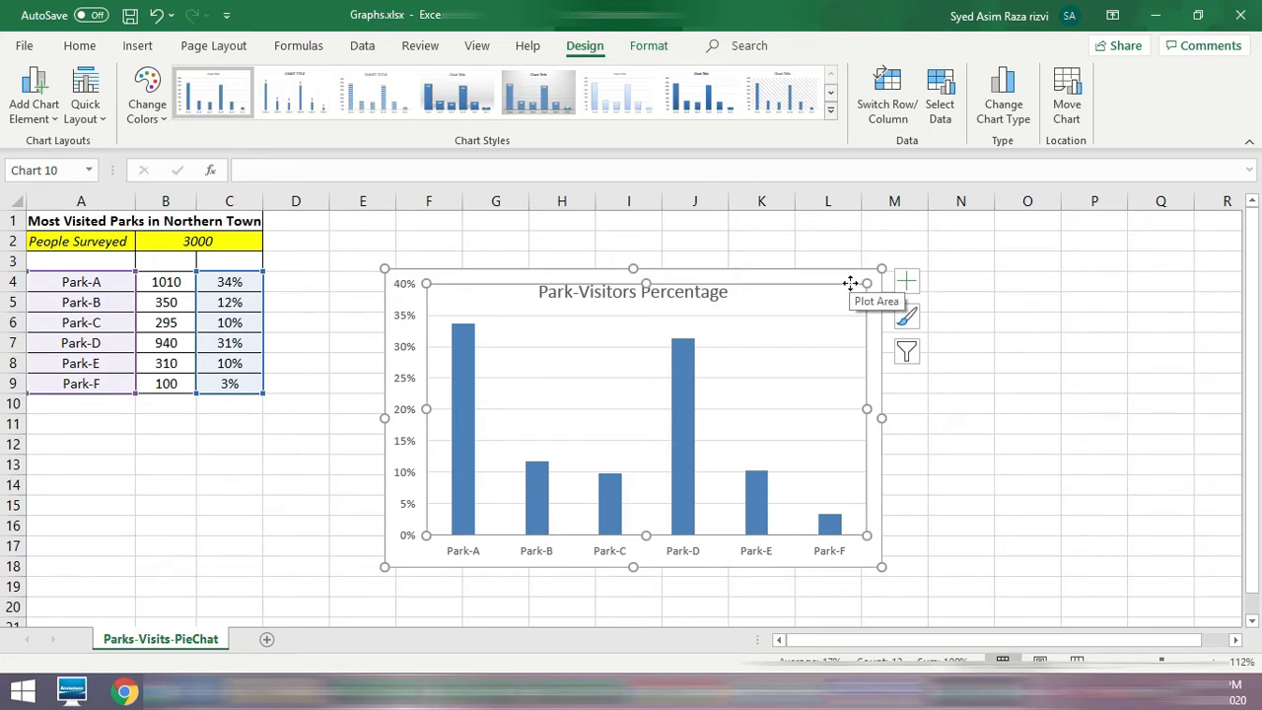
# Step: Add Primary Horizontal and Primary Vertical axis titles to the column chart
pyautogui.click(907, 281)
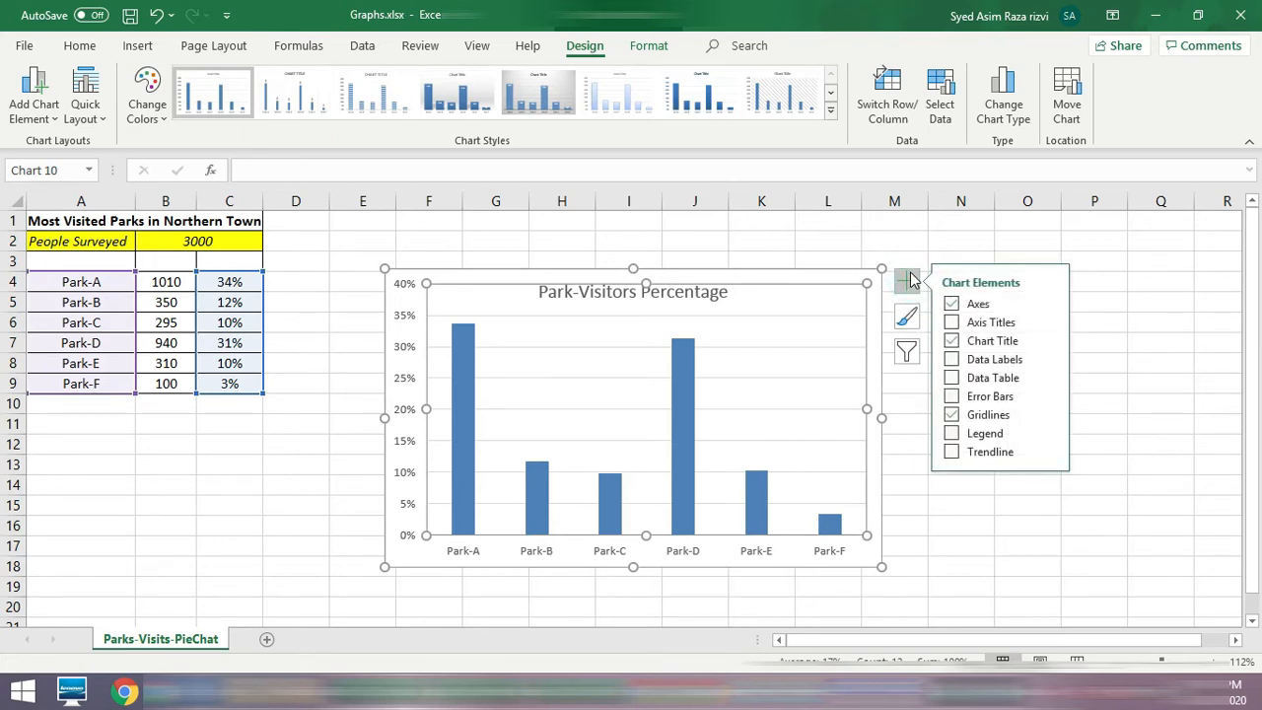
pyautogui.click(1050, 321)
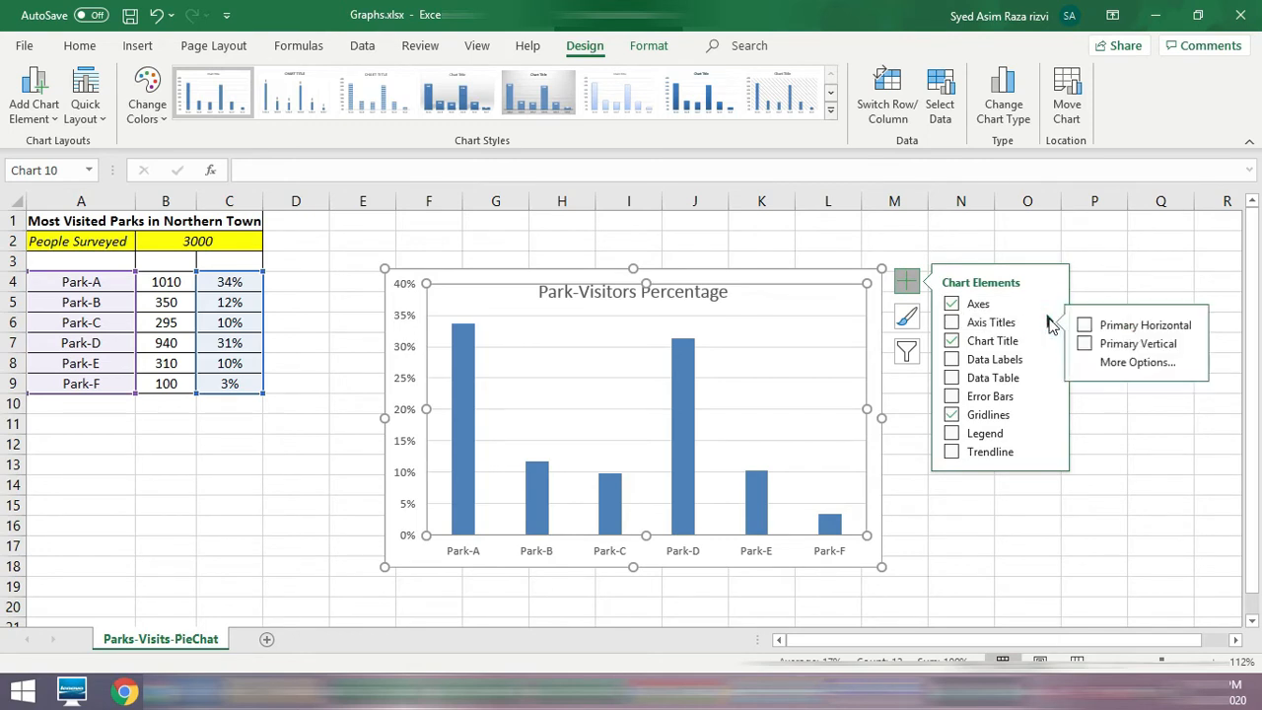
pyautogui.click(1086, 327)
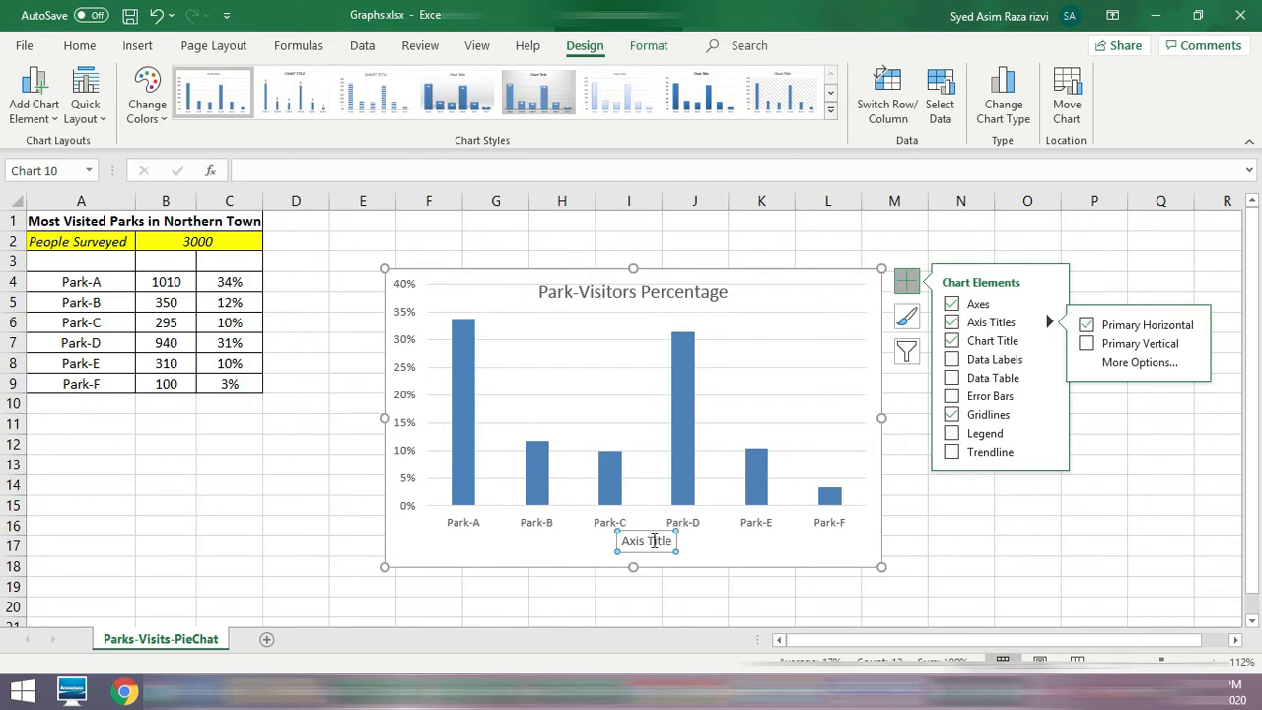
pyautogui.click(1088, 344)
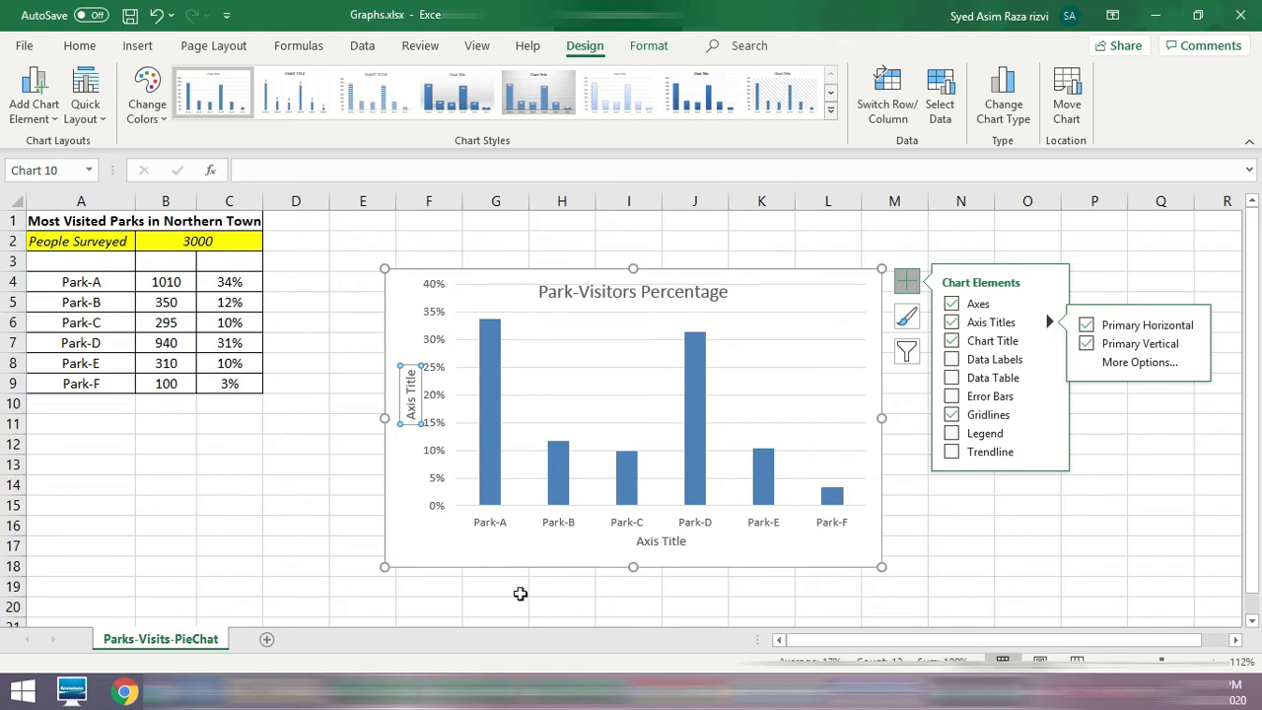
# Step: Replace the horizontal axis title's placeholder text with "Park Names"
pyautogui.click(634, 541)
pyautogui.moveTo(634, 542); pyautogui.dragTo(690, 543)
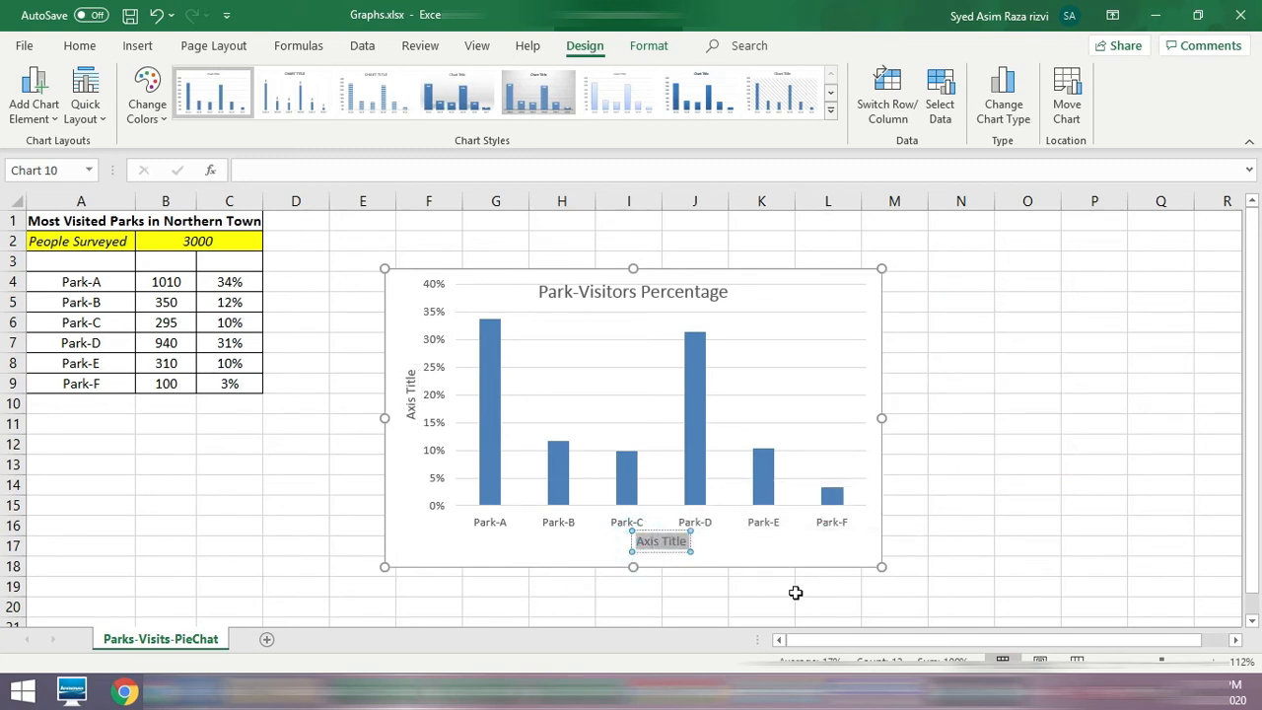
pyautogui.write('Park')
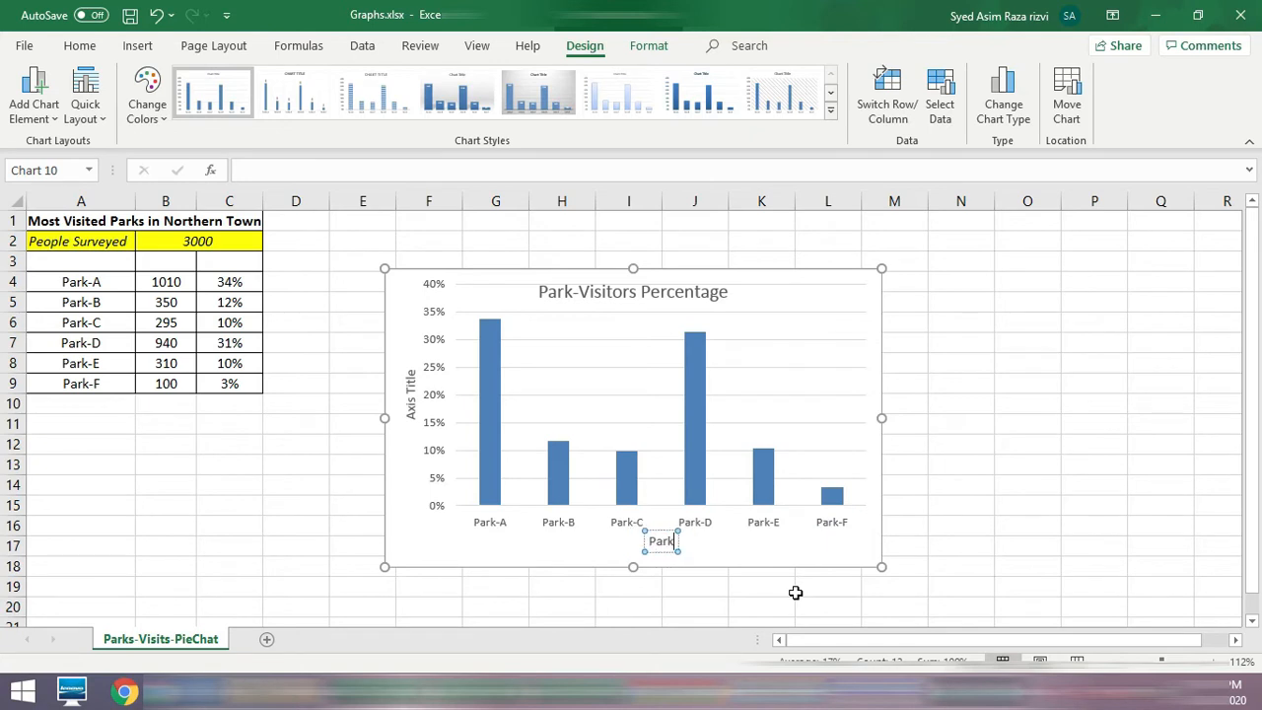
pyautogui.write(' Names')
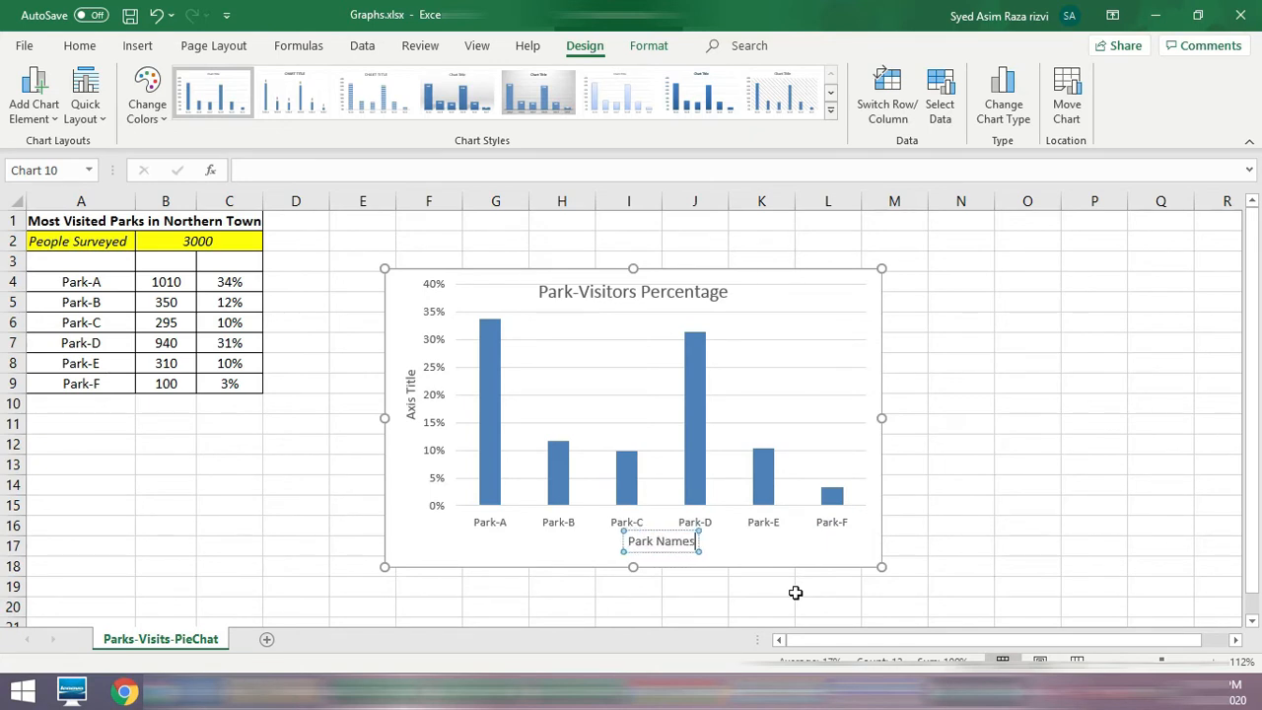
# Step: Replace the vertical axis title's placeholder text with "Percentage" and deselect the chart
pyautogui.click(412, 378)
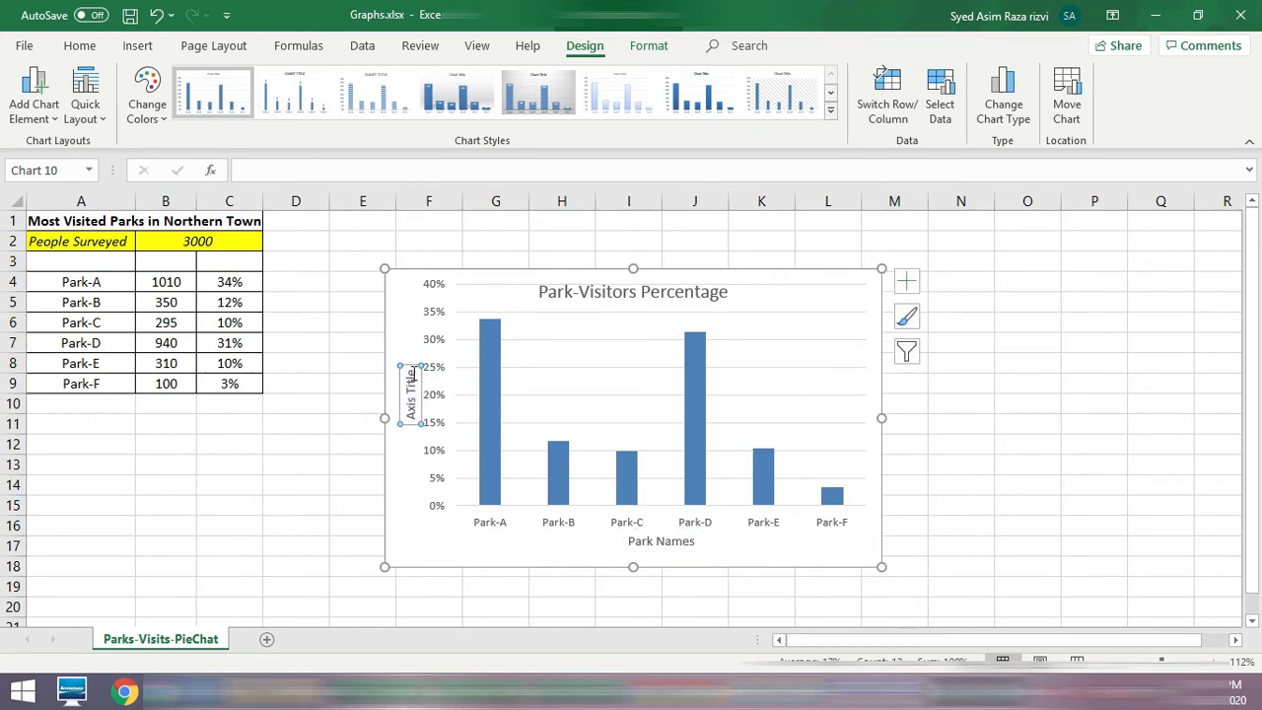
pyautogui.doubleClick(411, 376)
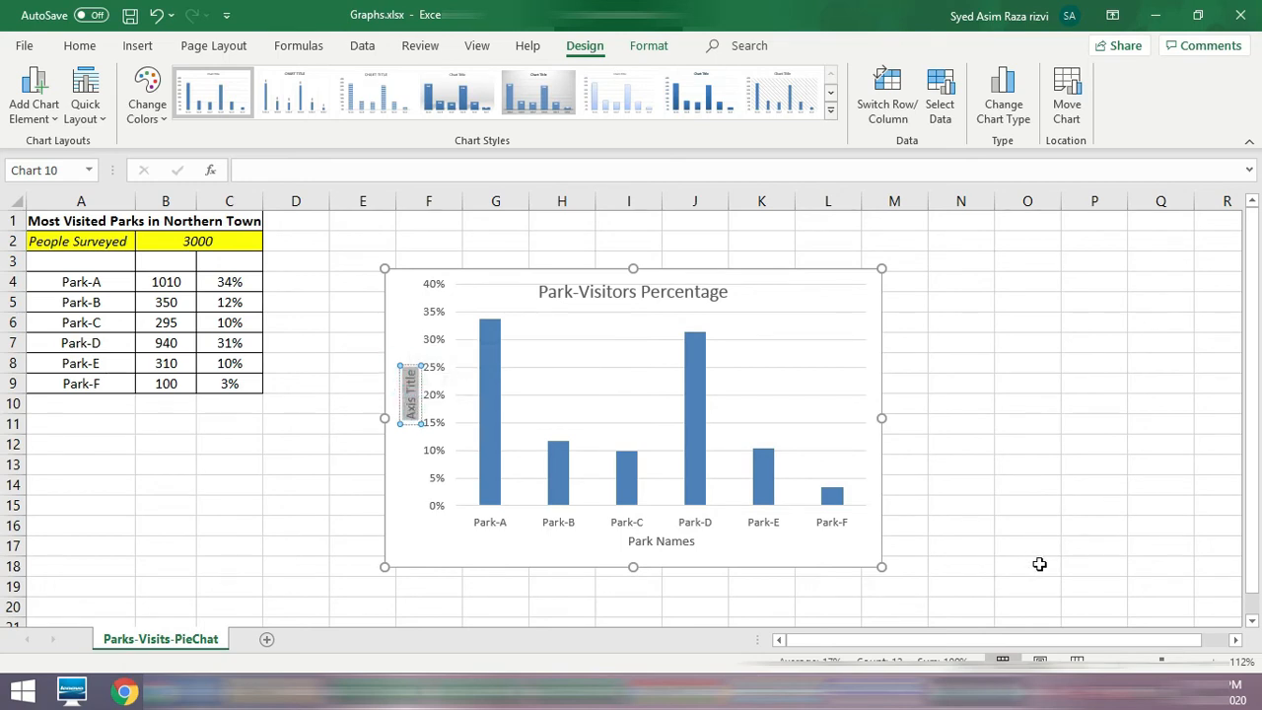
pyautogui.write('Perce')
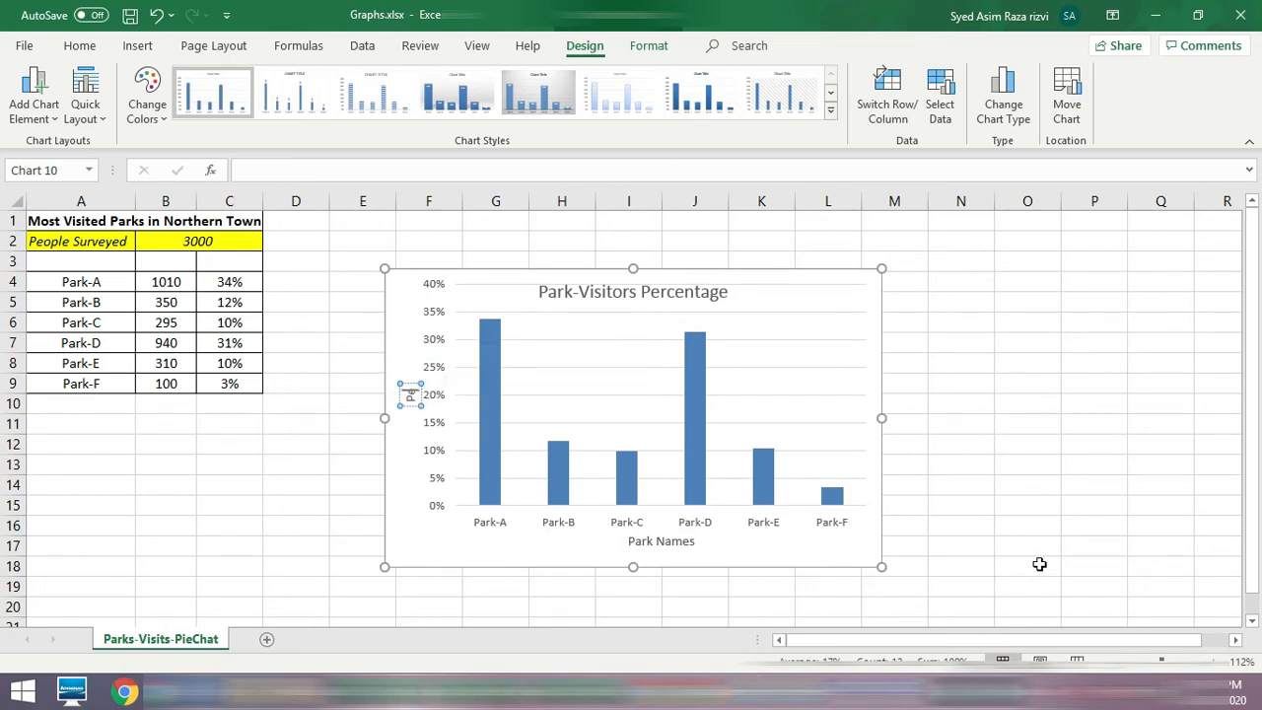
pyautogui.write('ntage')
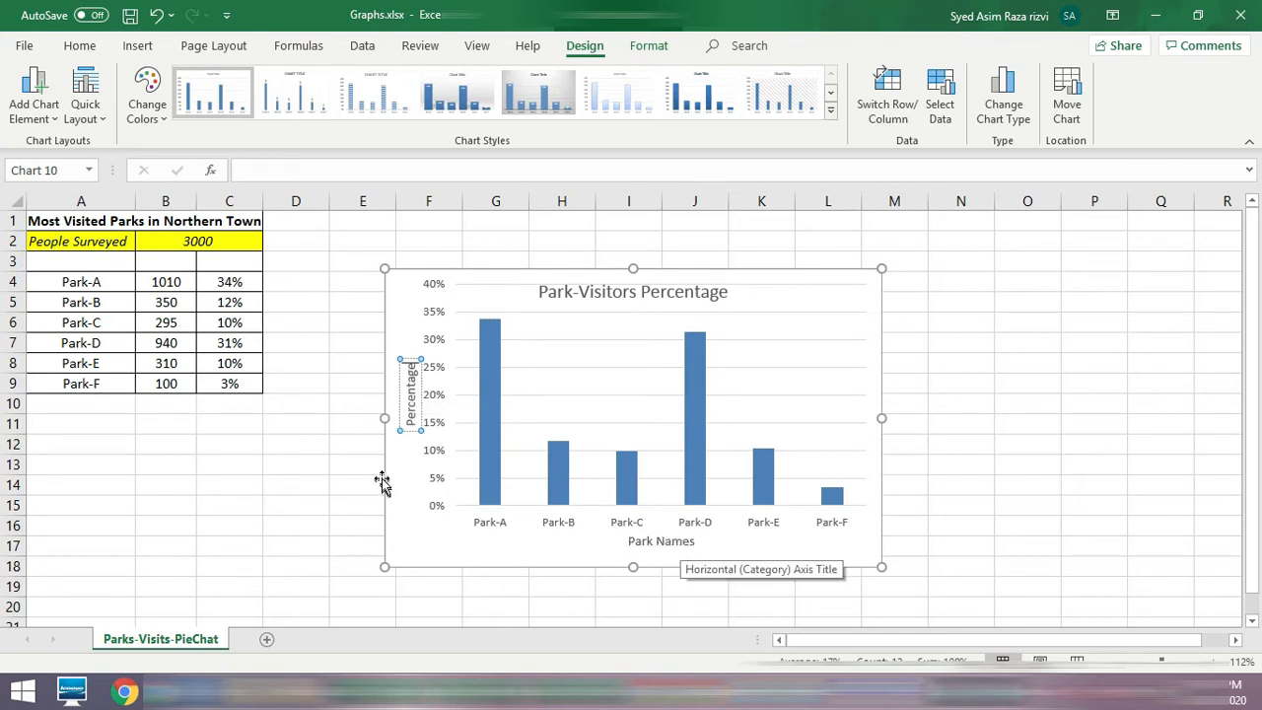
pyautogui.click(1030, 486)
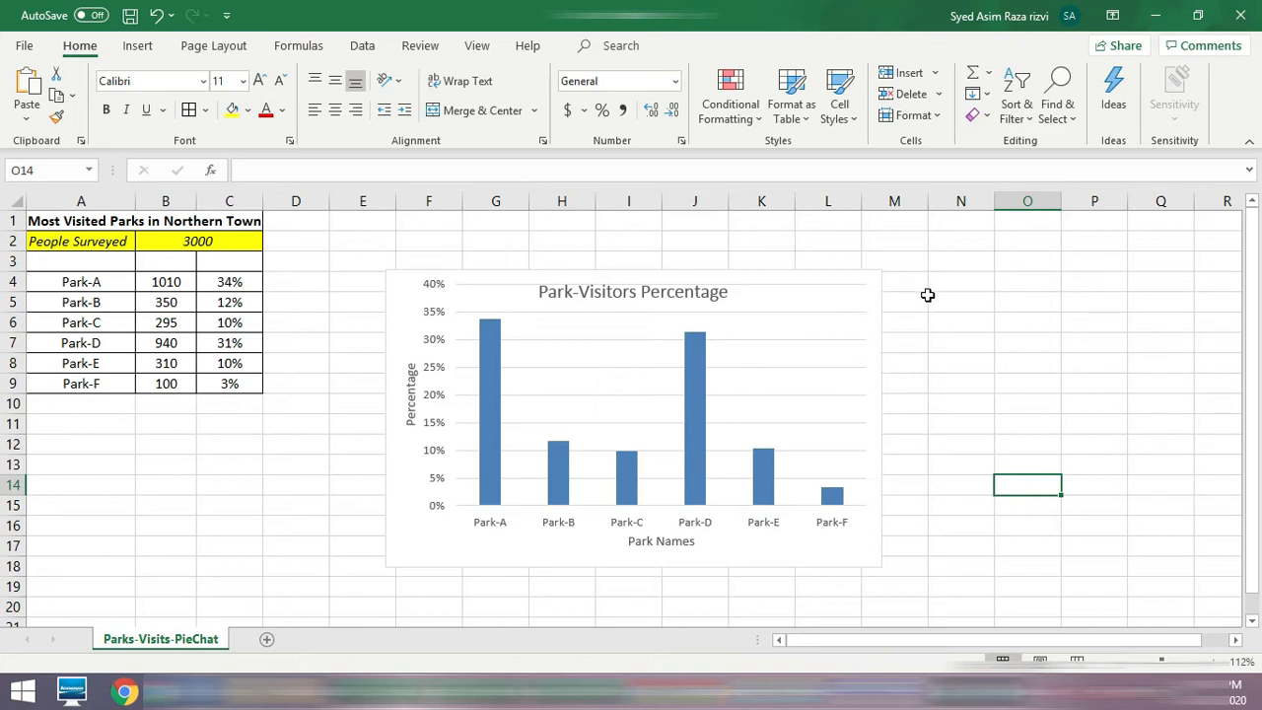
# Step: Change the chart title's position to Above Chart so it no longer overlaps the plot area
pyautogui.click(856, 344)
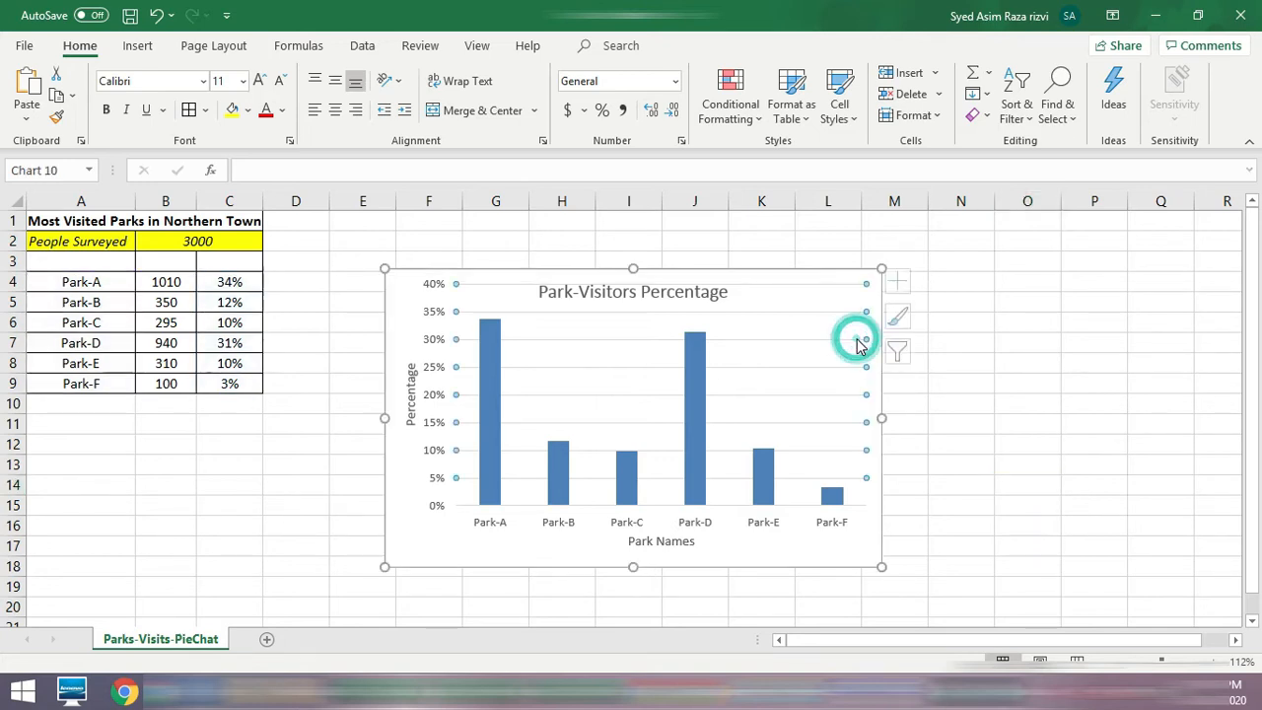
pyautogui.click(908, 283)
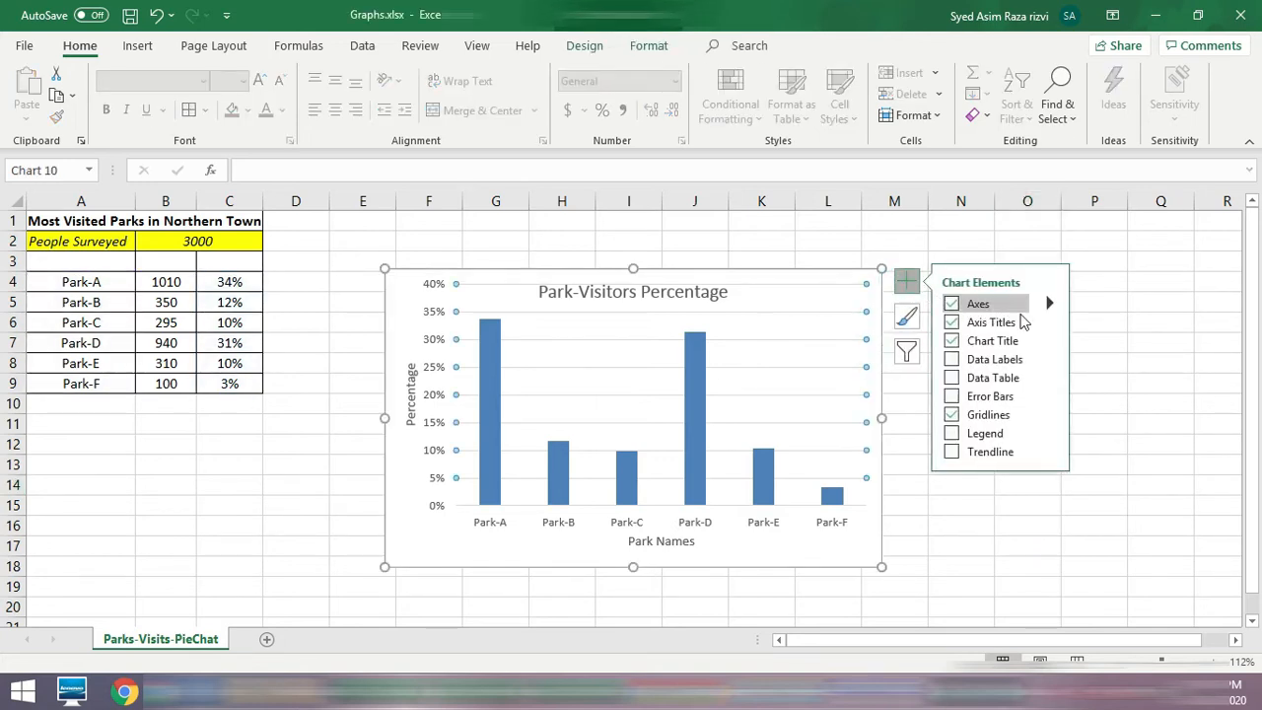
pyautogui.click(1050, 340)
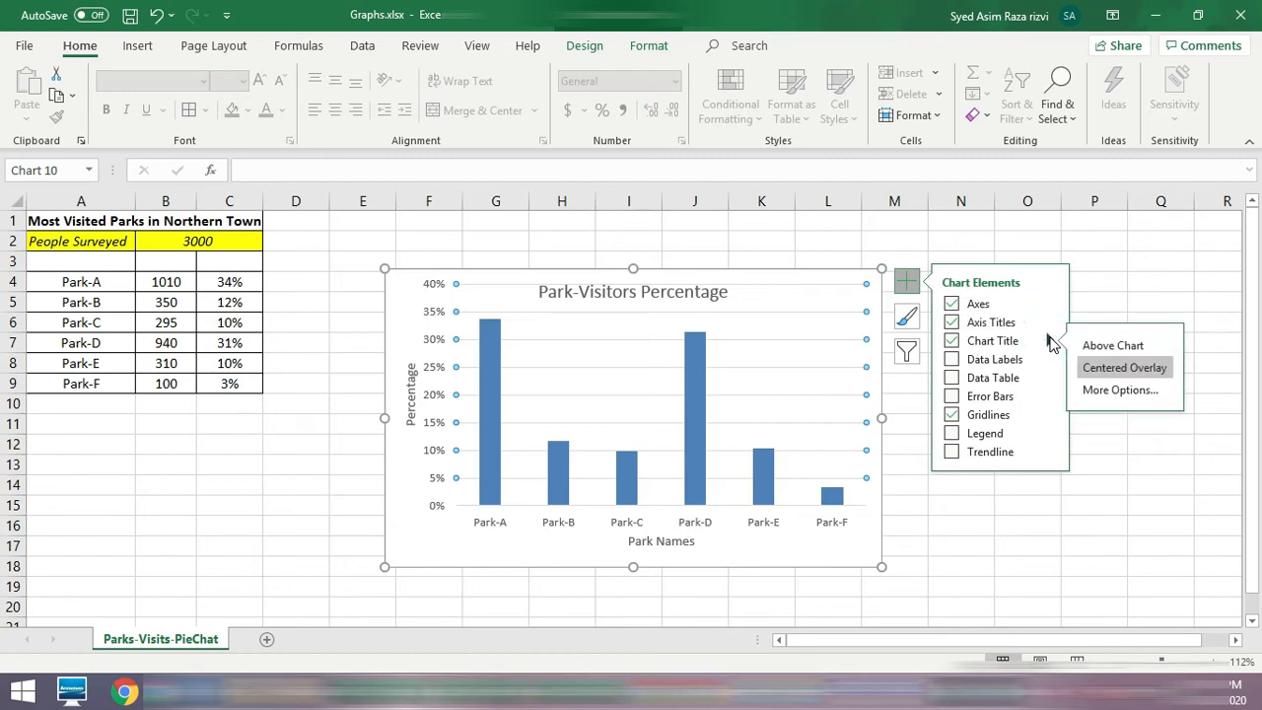
pyautogui.click(1115, 346)
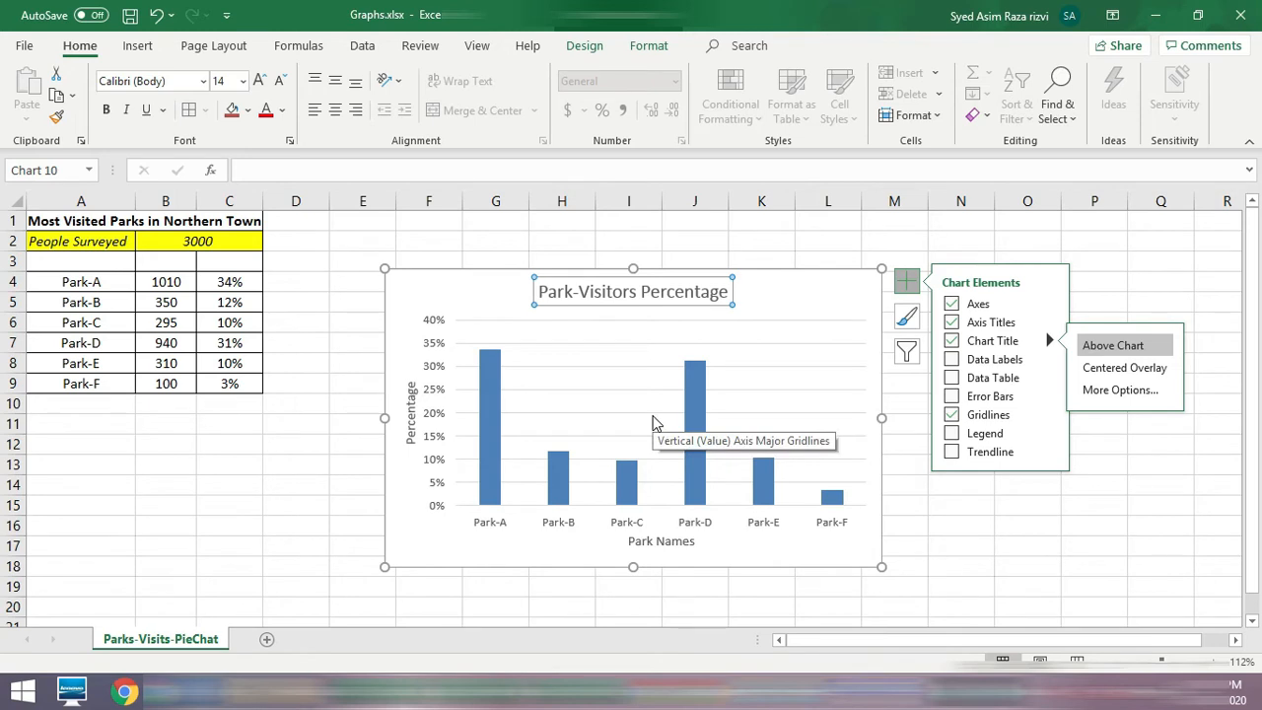
pyautogui.click(1117, 519)
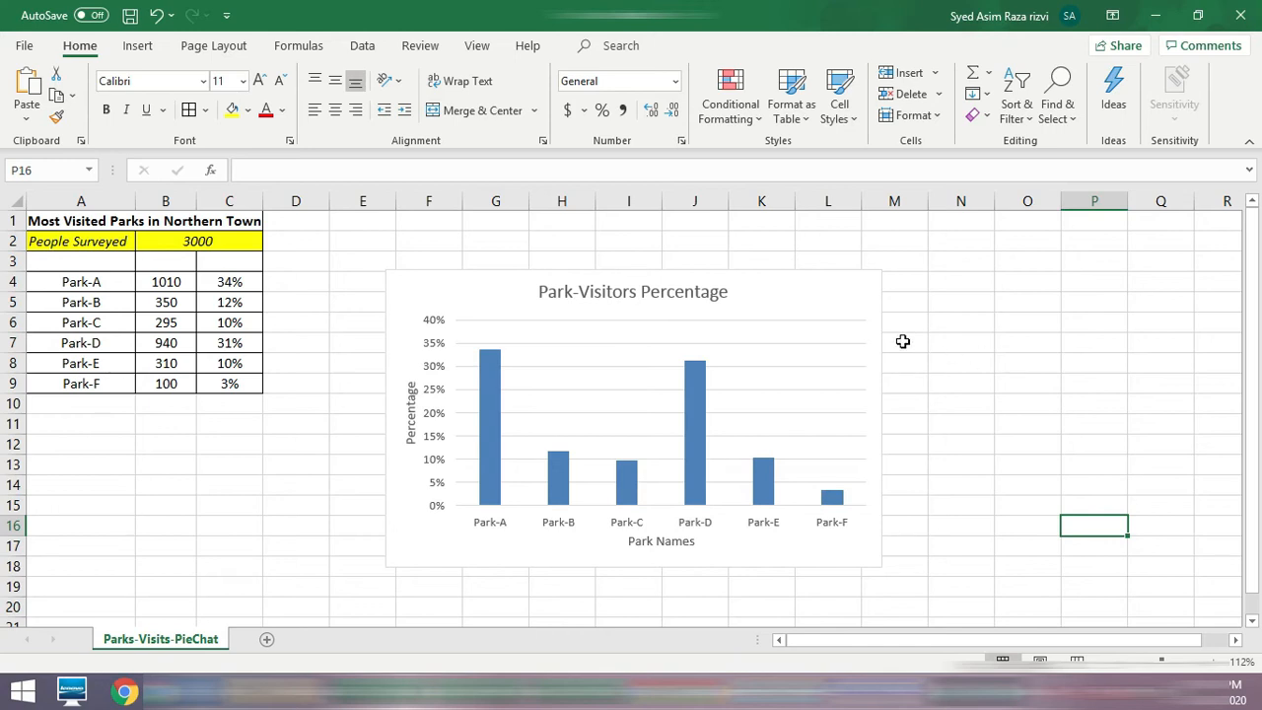
# Step: Change the column chart's type to a 3-D Pie chart
pyautogui.click(841, 305)
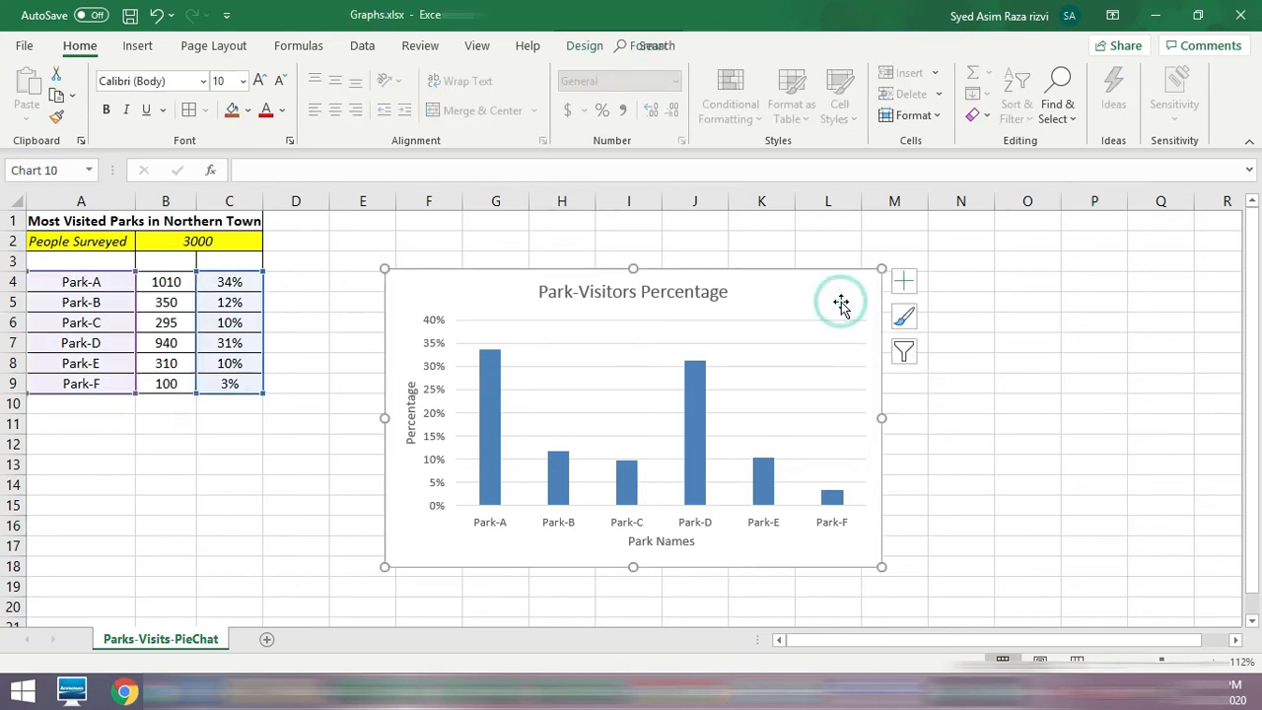
pyautogui.click(584, 46)
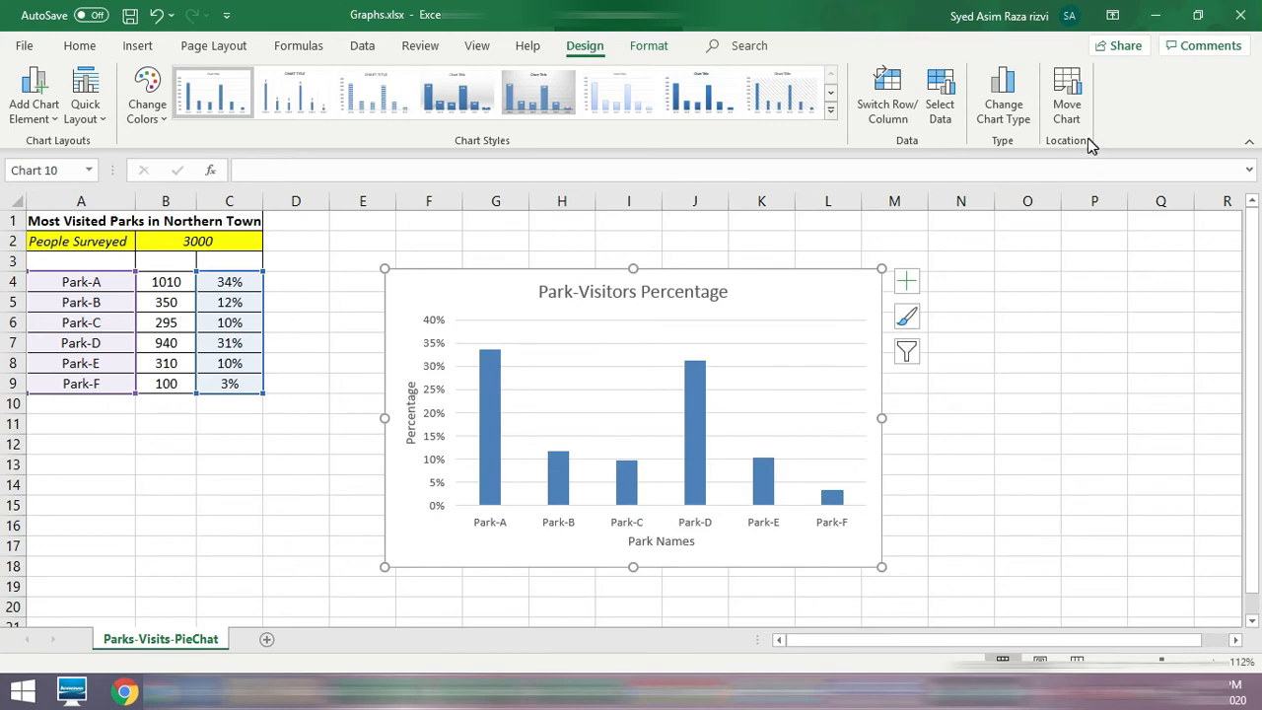
pyautogui.click(1016, 125)
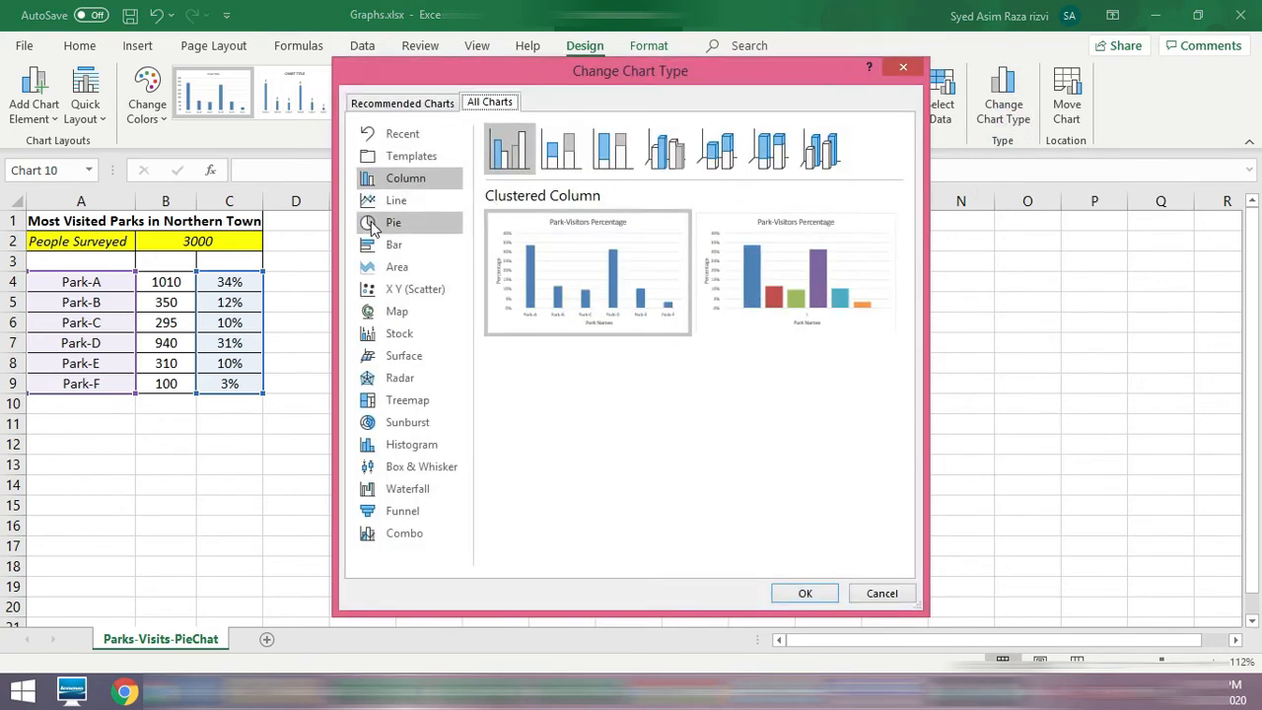
pyautogui.click(371, 223)
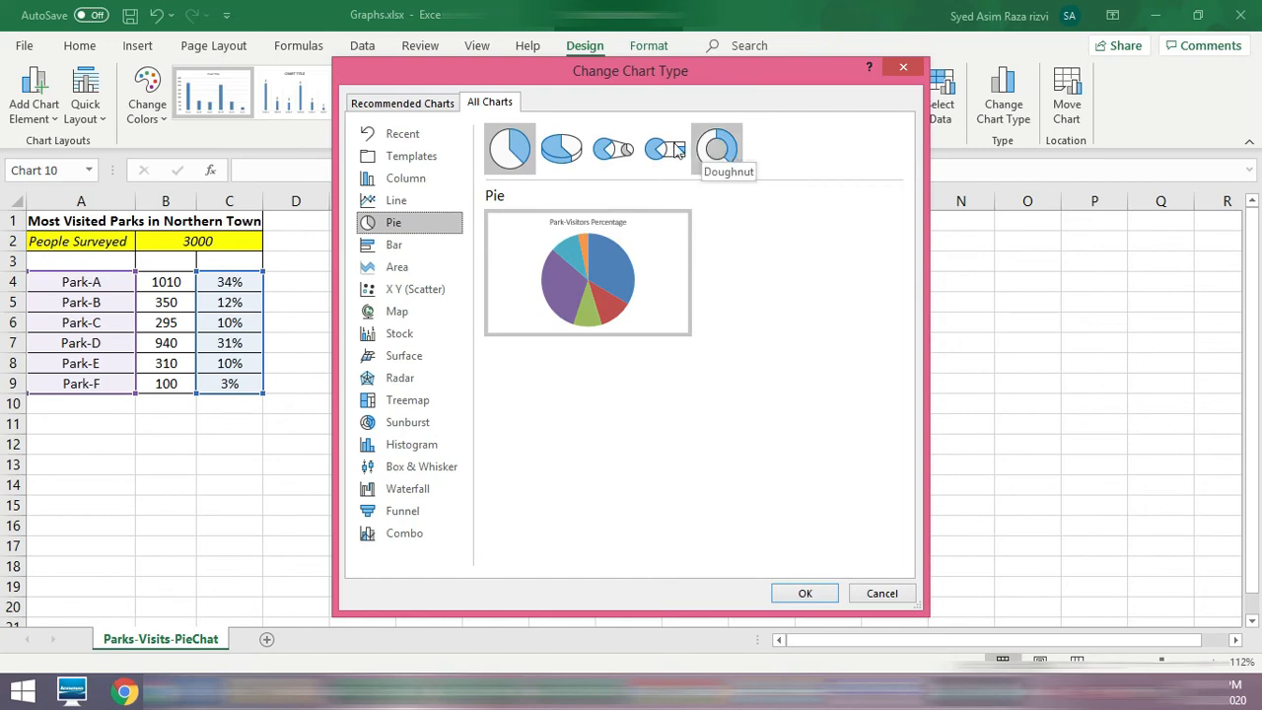
pyautogui.click(562, 166)
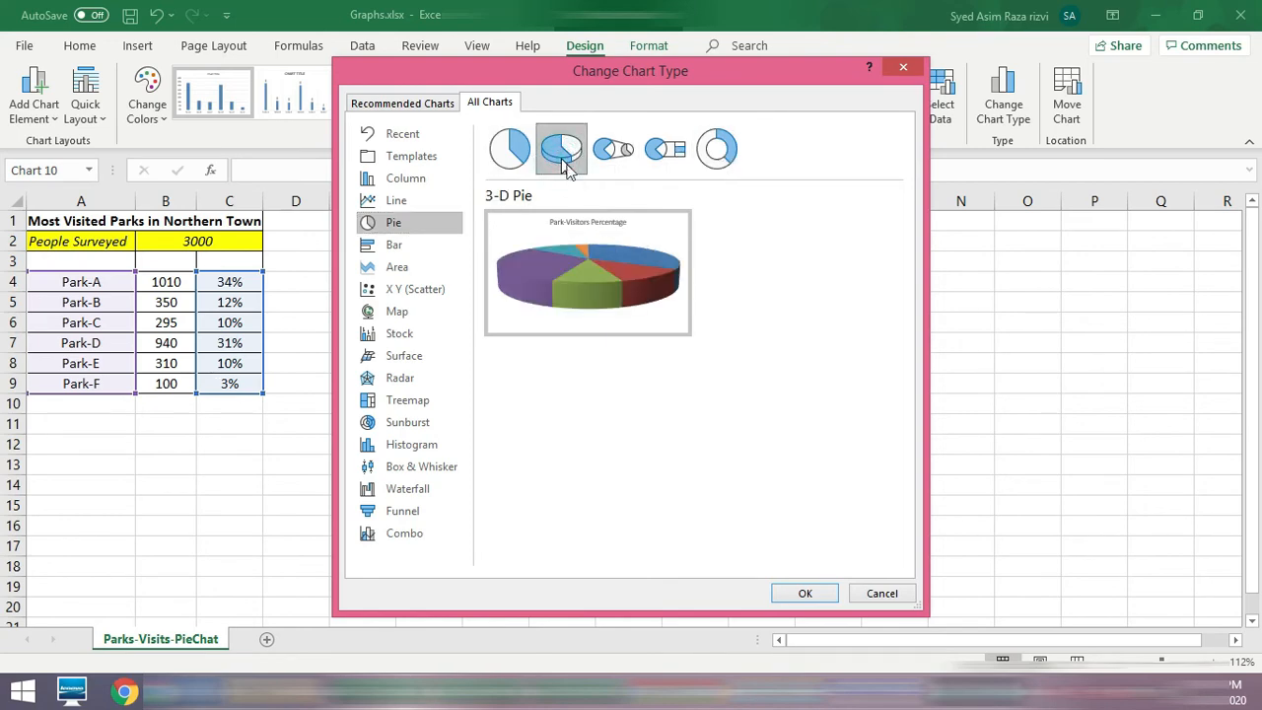
pyautogui.click(792, 593)
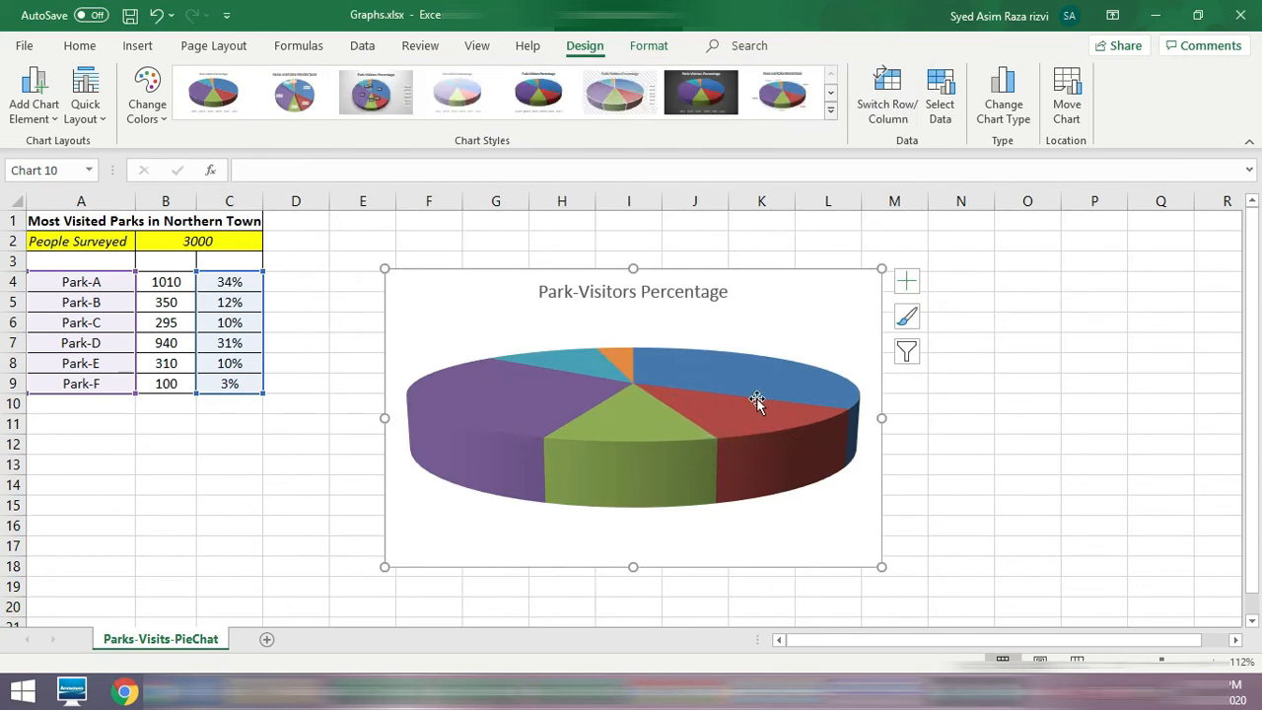
# Step: Add data labels to the pie chart at the Outside End position
pyautogui.click(906, 285)
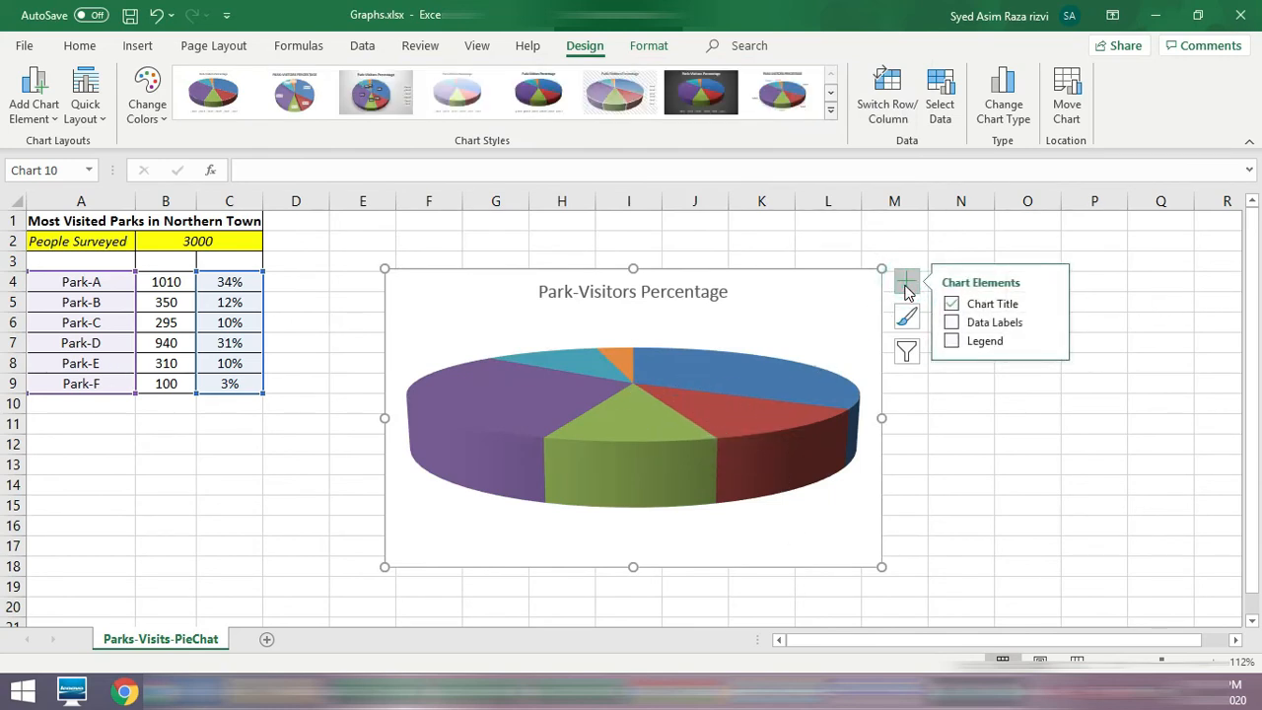
pyautogui.click(1050, 322)
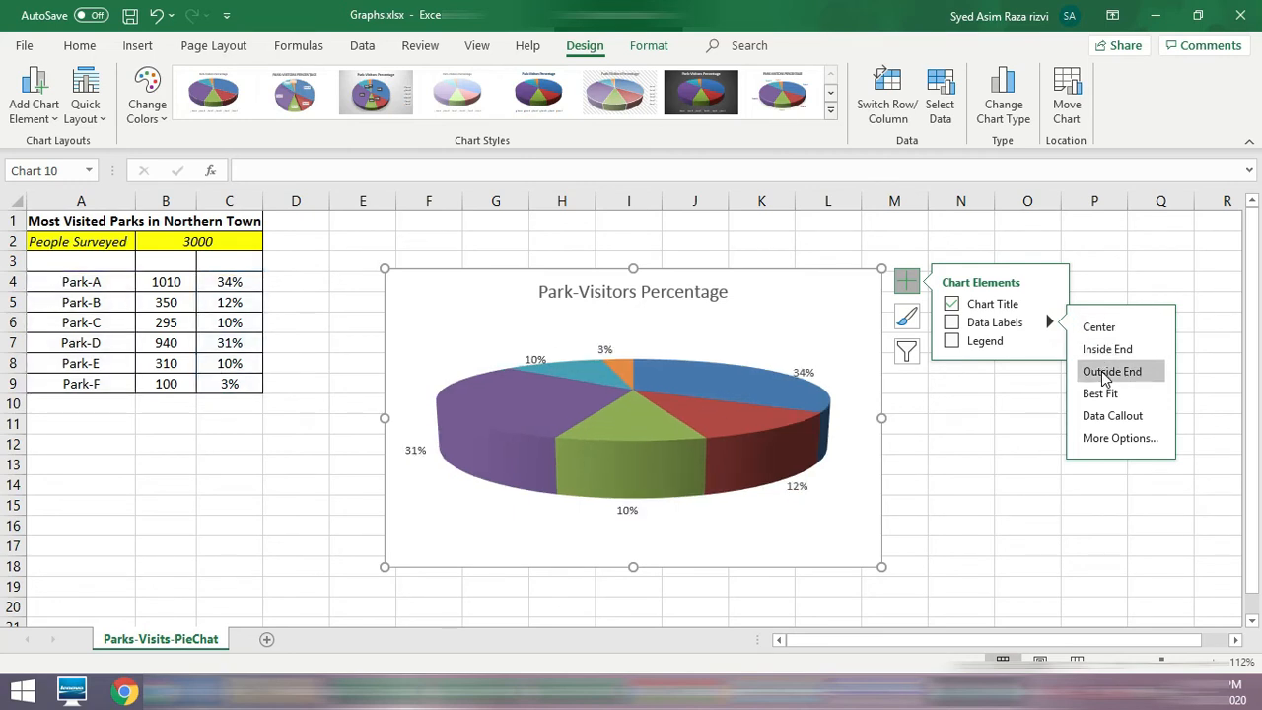
pyautogui.click(1104, 375)
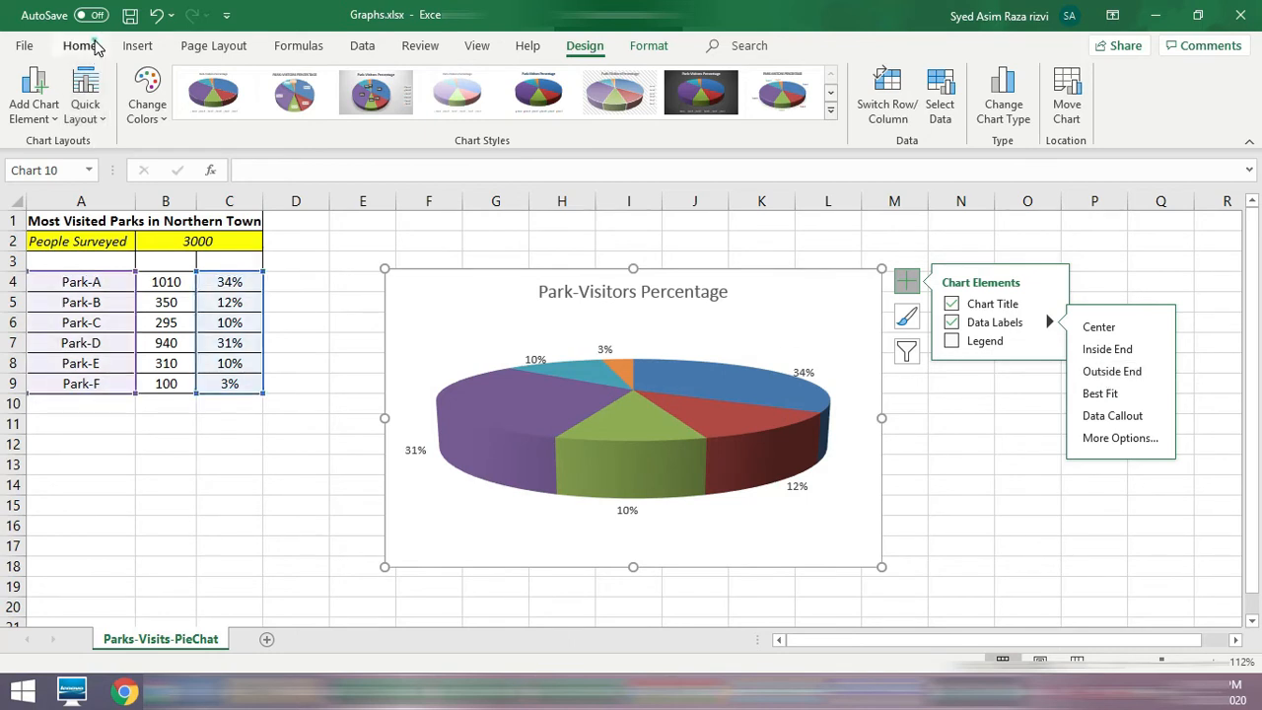
# Step: Set the font size of the pie chart's text to 12
pyautogui.click(89, 47)
pyautogui.click(243, 81)
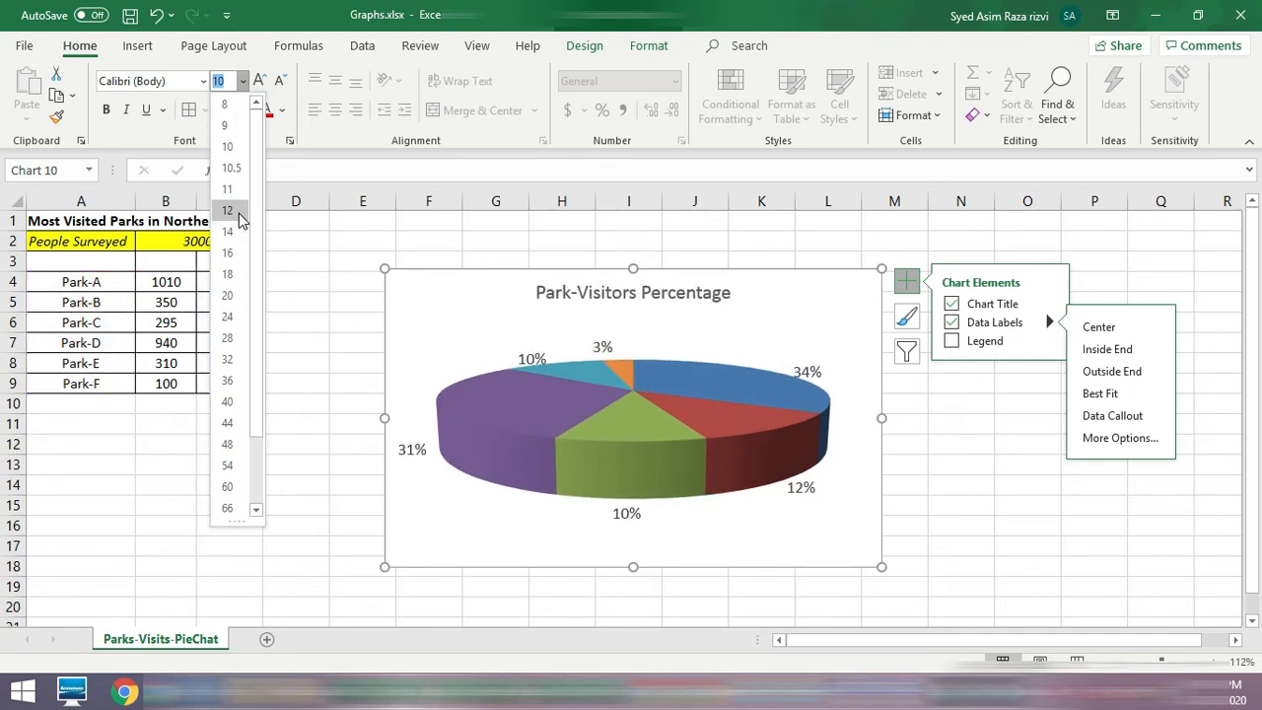
pyautogui.click(238, 212)
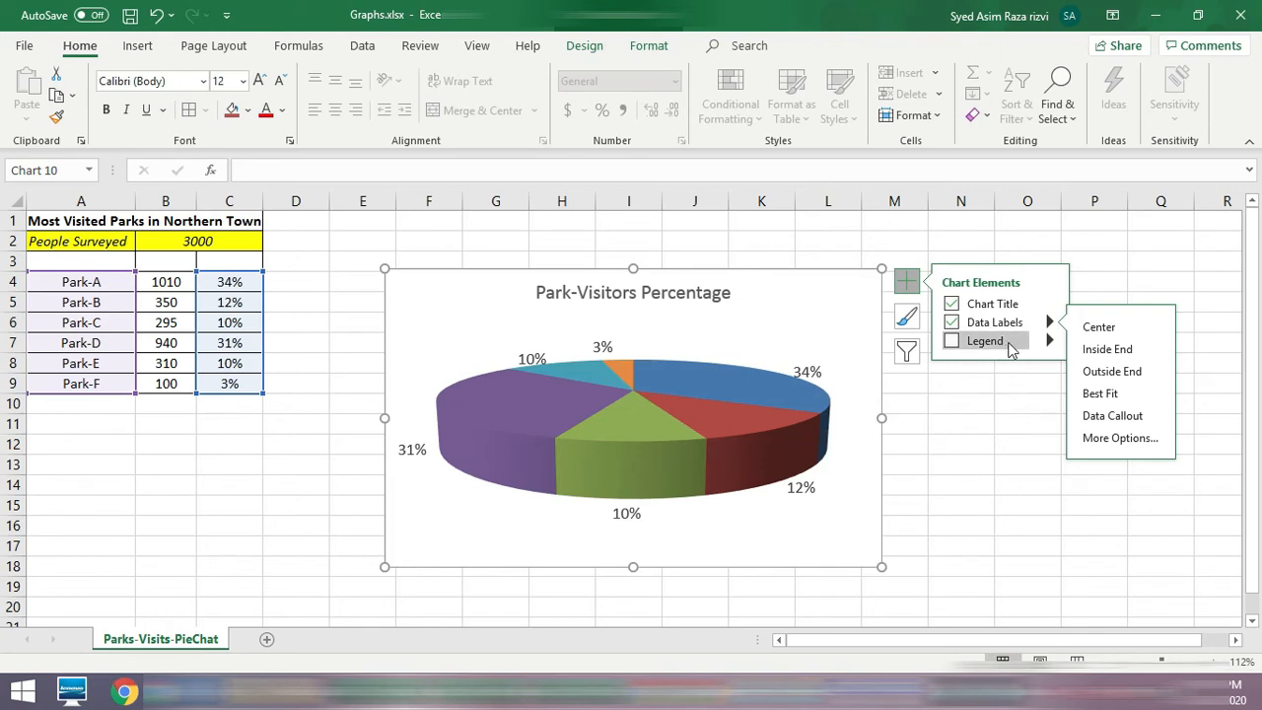
# Step: Add a legend of the park names to the pie chart using the Left position option
pyautogui.click(1052, 340)
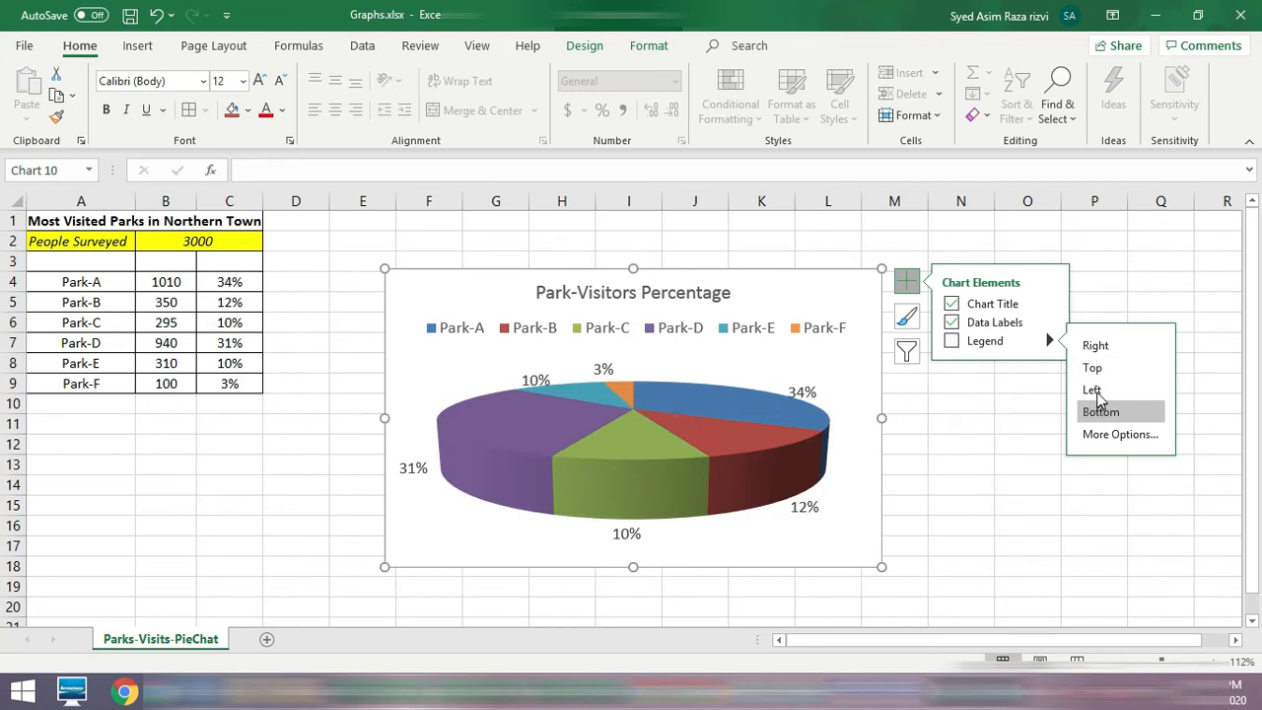
pyautogui.click(1096, 392)
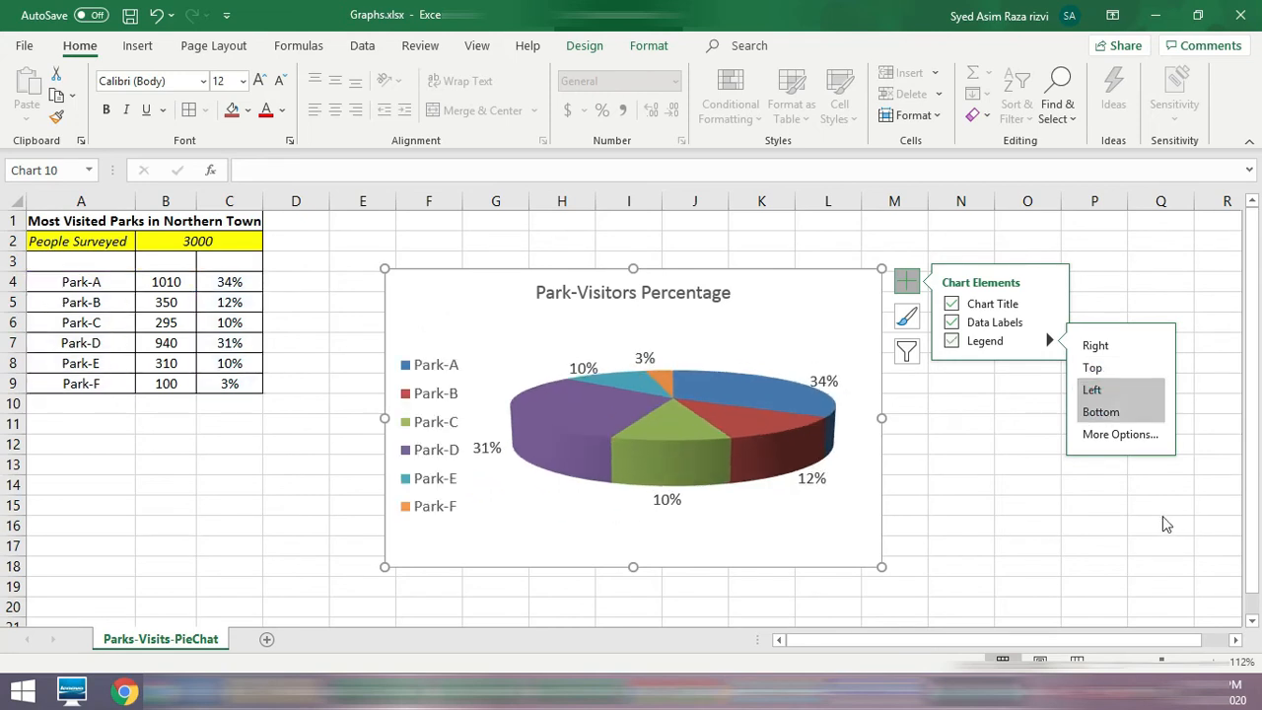
pyautogui.click(1032, 503)
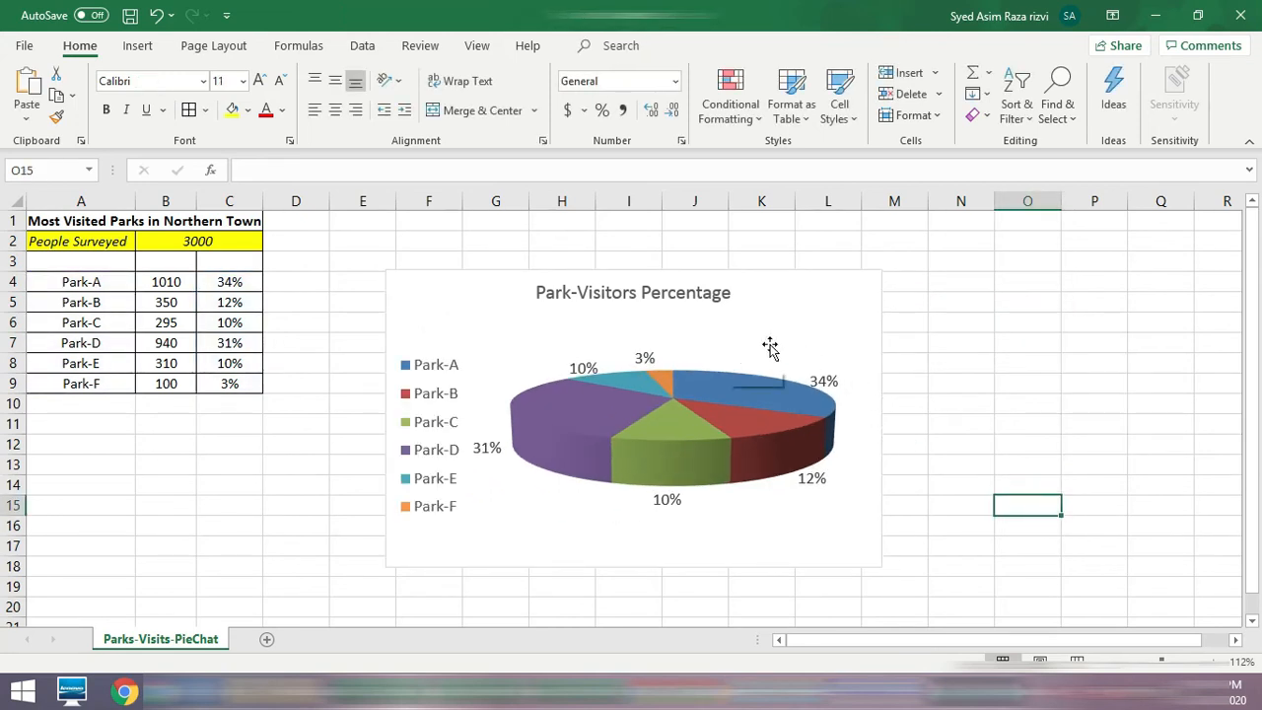
pyautogui.click(808, 315)
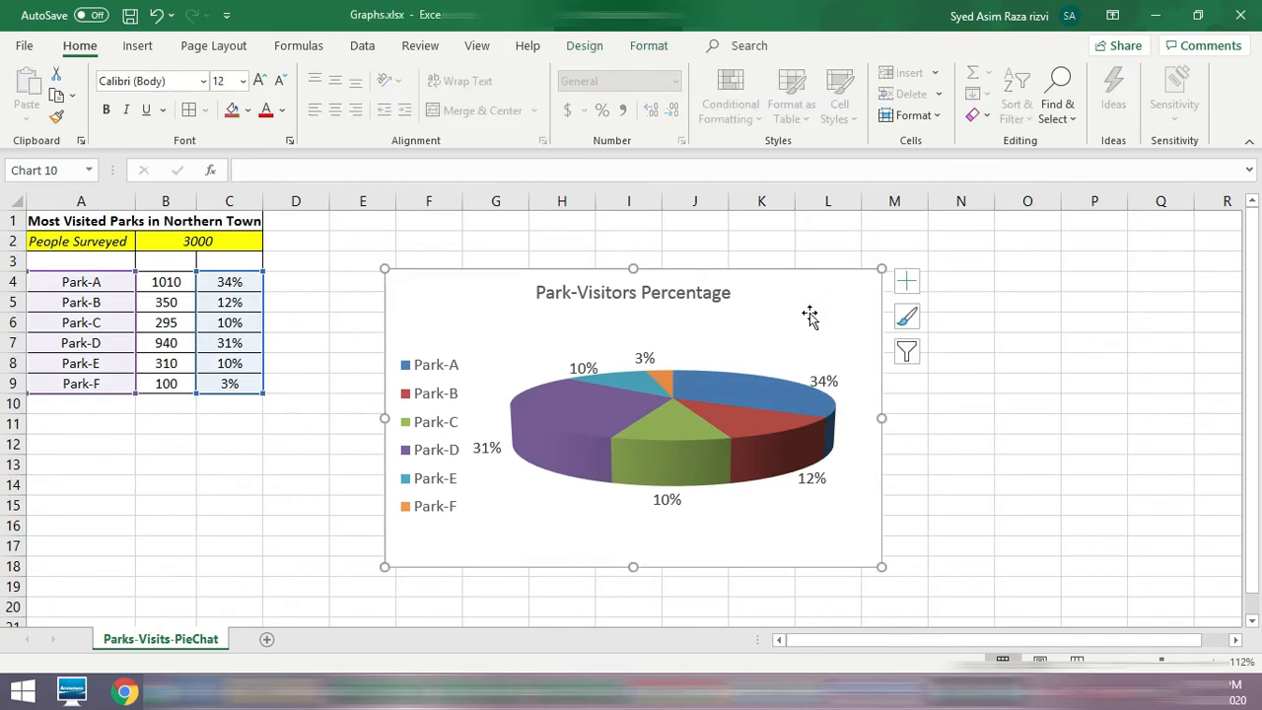
# Step: Try the third chart style, with a grey gradient background and dark data labels, on the pie chart and undo it
pyautogui.click(798, 319)
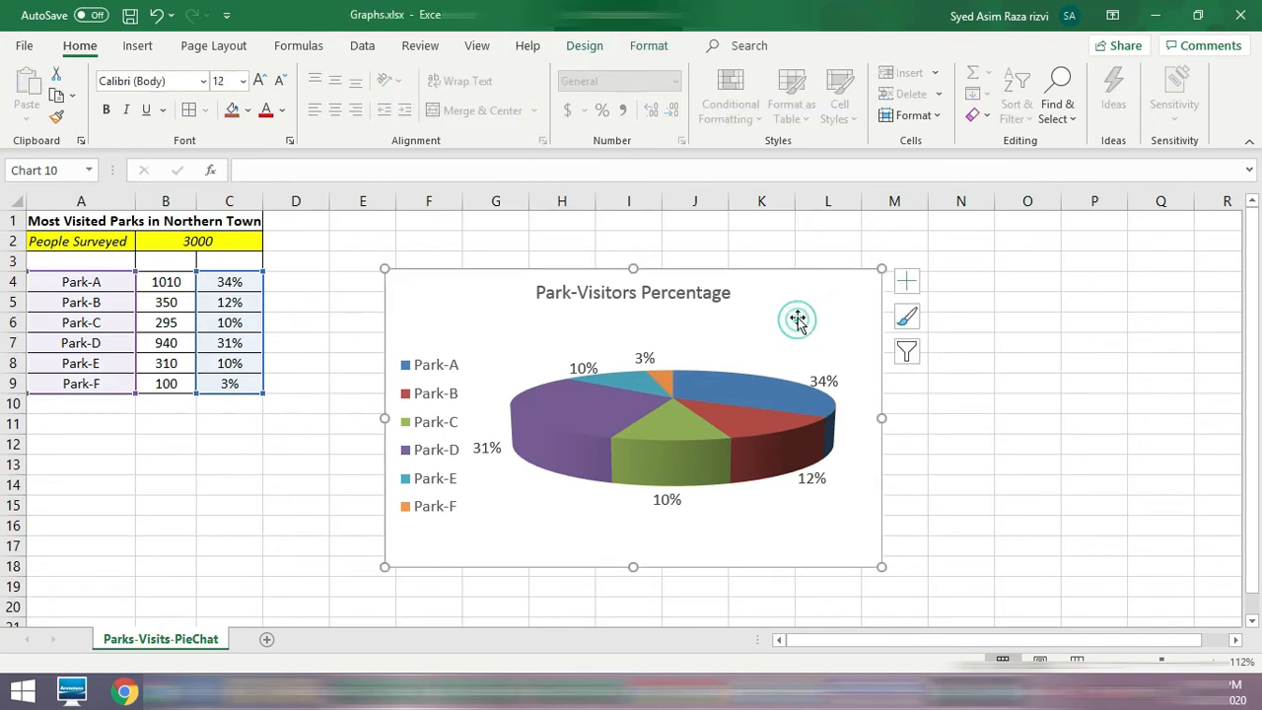
pyautogui.click(577, 49)
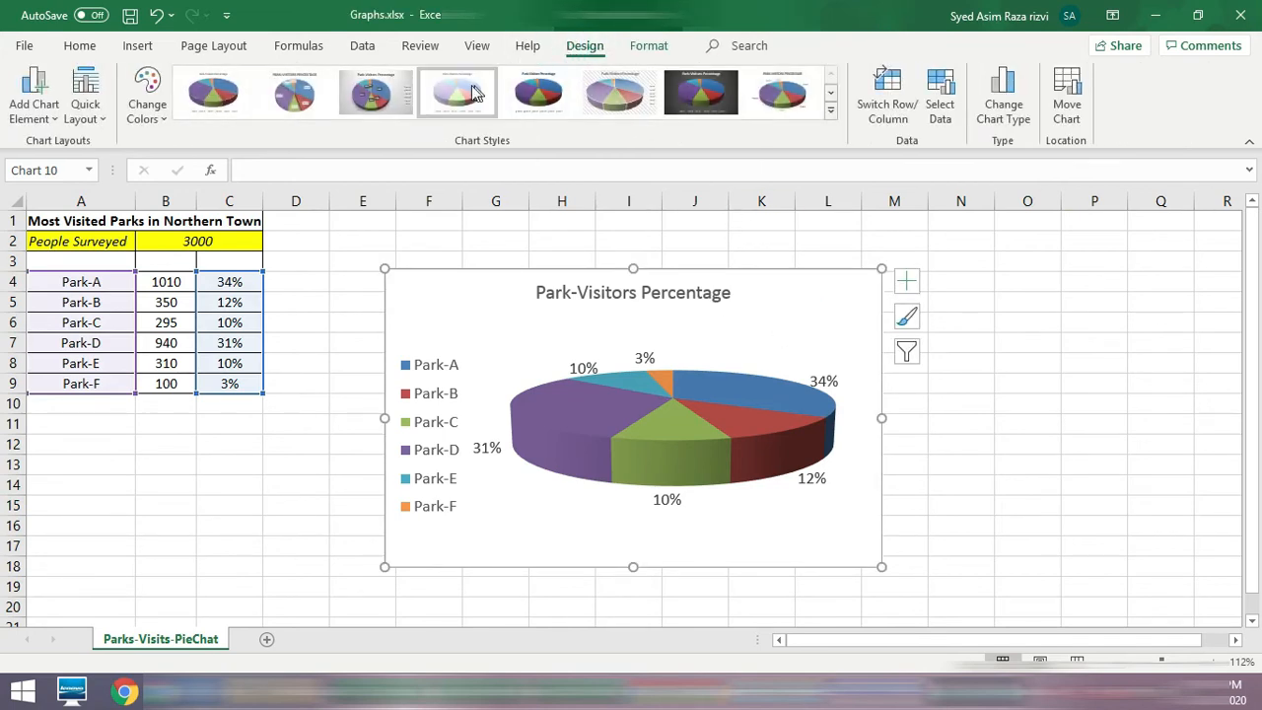
pyautogui.click(357, 100)
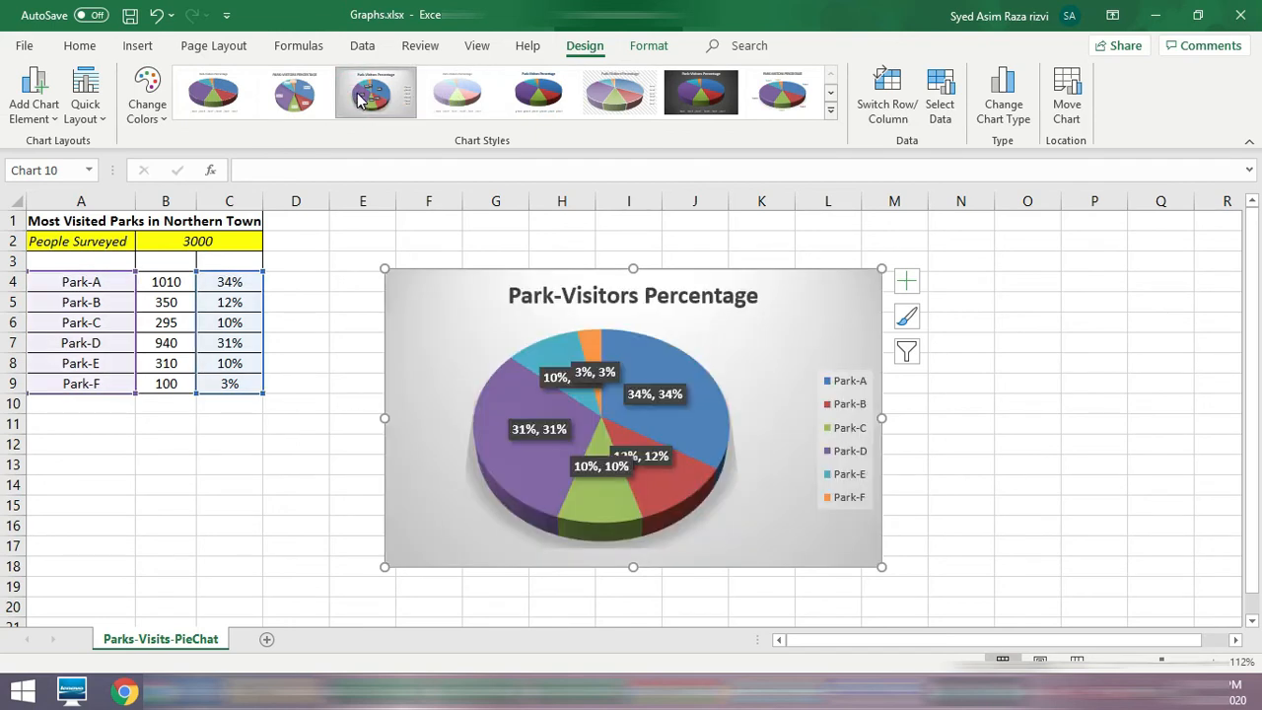
pyautogui.click(156, 14)
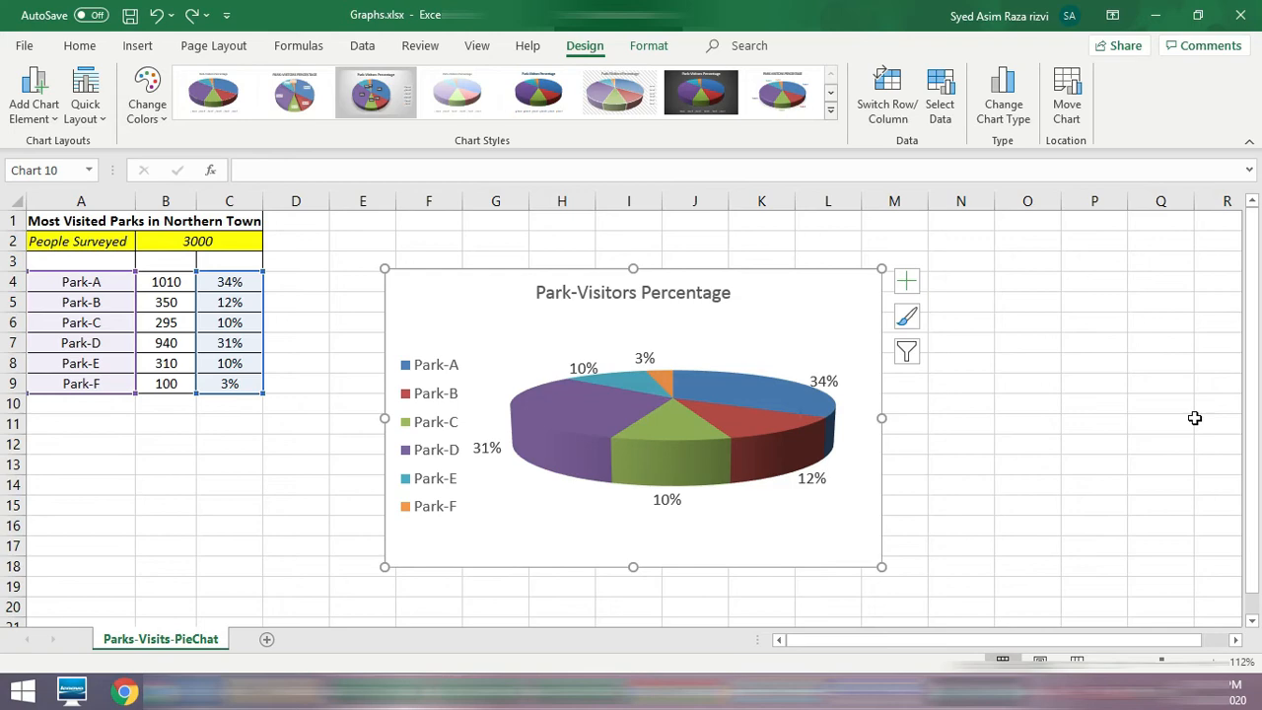
pyautogui.click(218, 466)
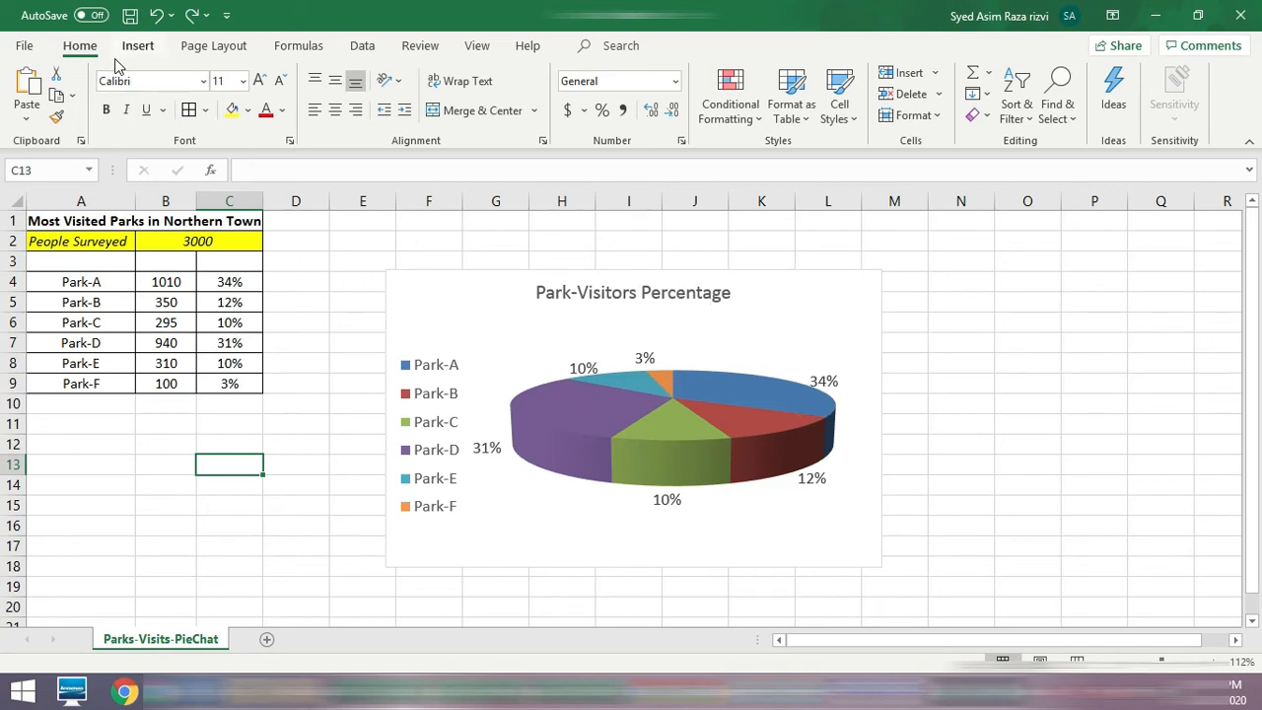
pyautogui.click(27, 45)
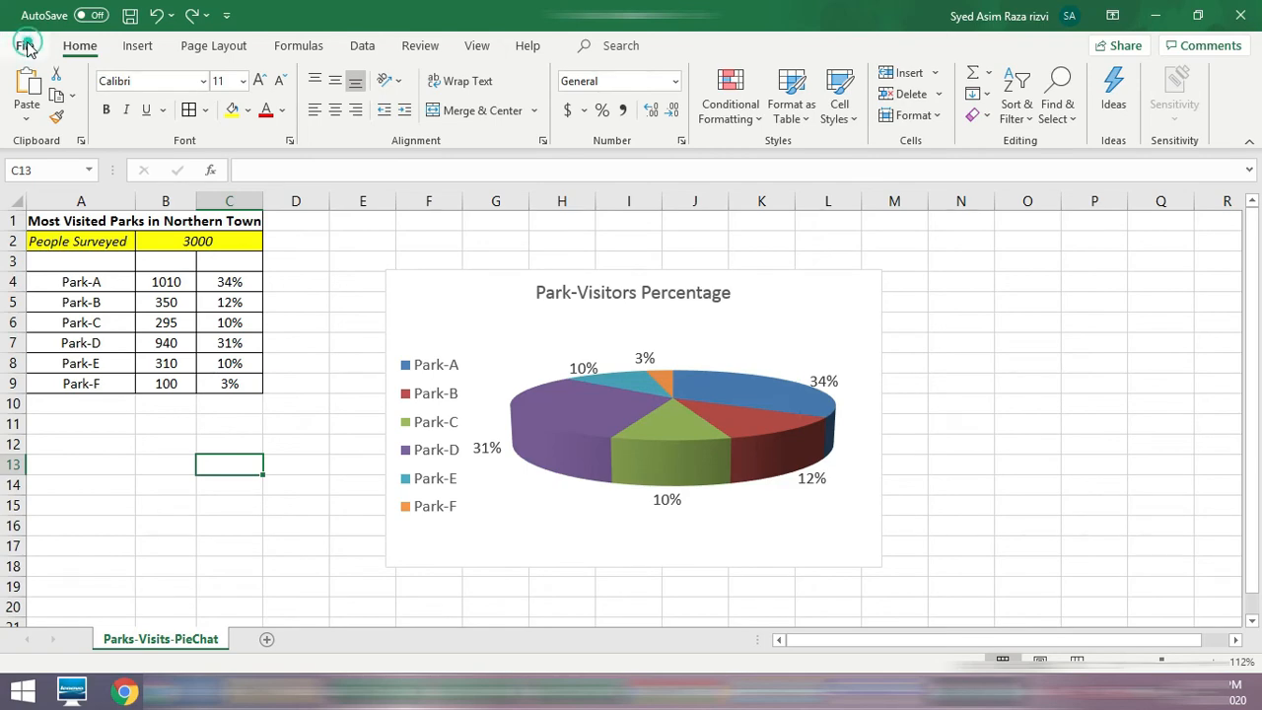
pyautogui.click(26, 49)
pyautogui.click(28, 50)
pyautogui.click(25, 46)
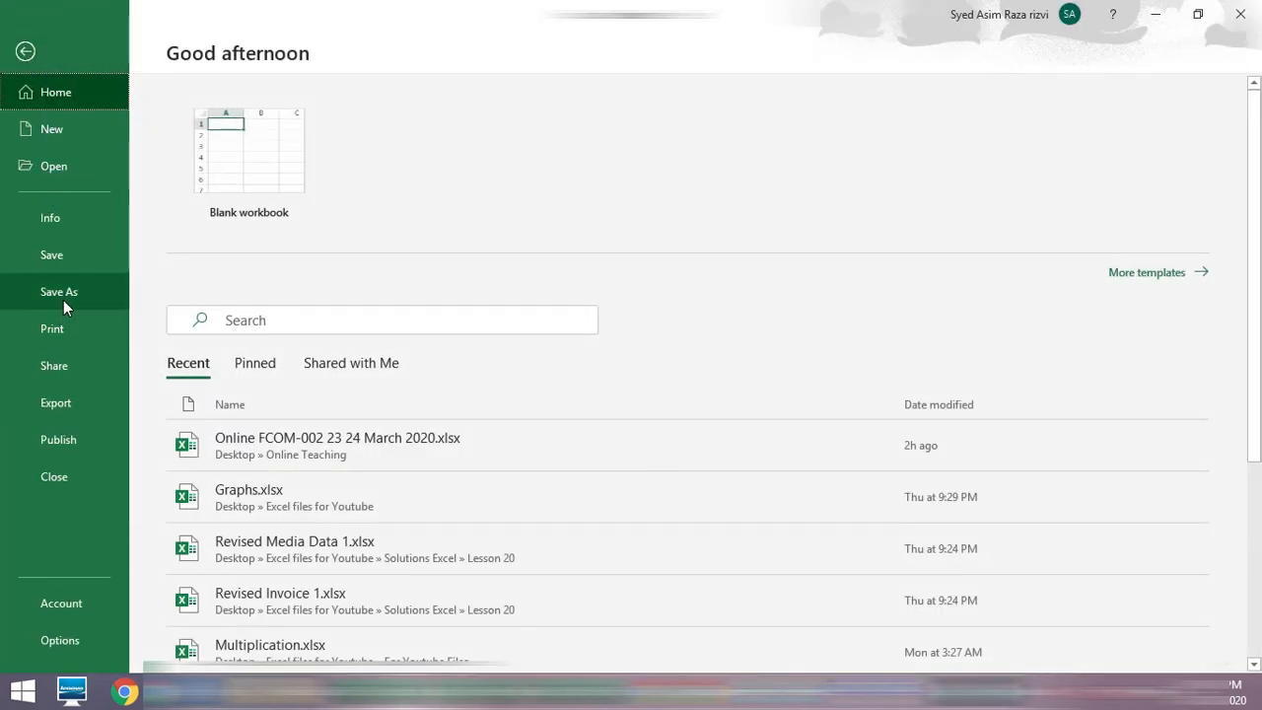
pyautogui.click(26, 51)
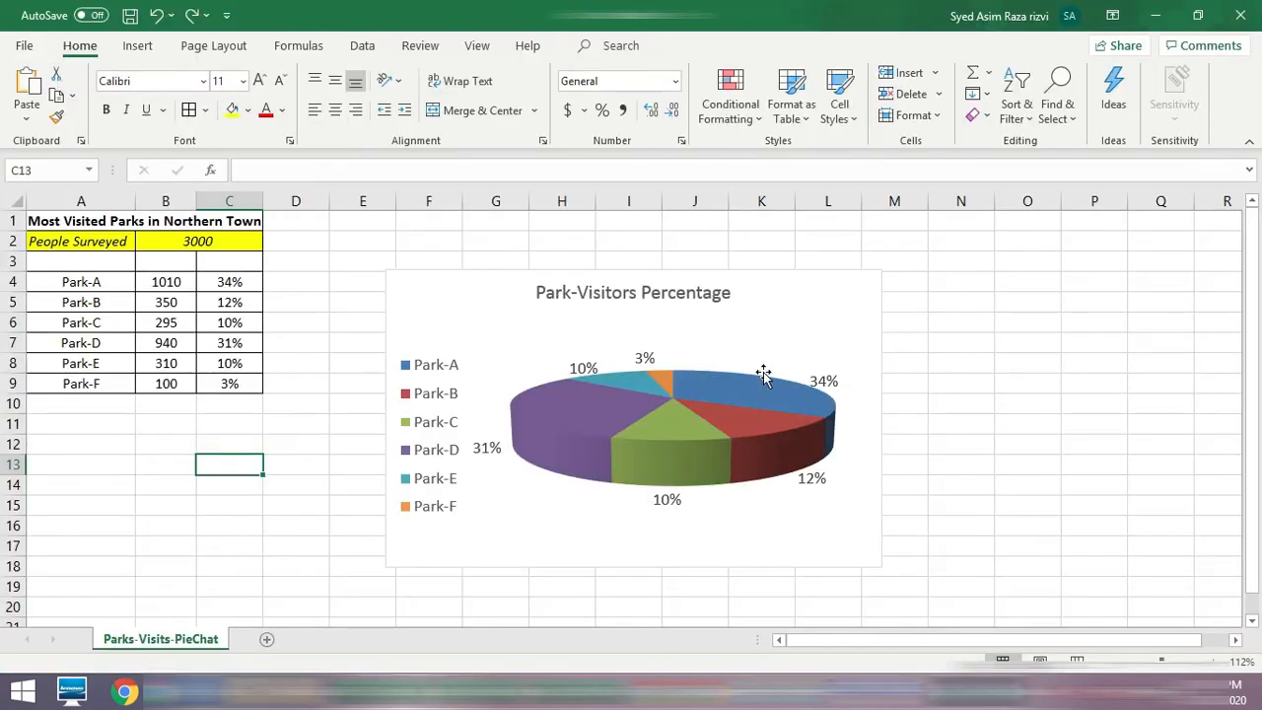
# Step: Move the pie chart about two columns to the right and enlarge it downward and leftward, down to about row 20
pyautogui.moveTo(803, 310); pyautogui.dragTo(958, 294)
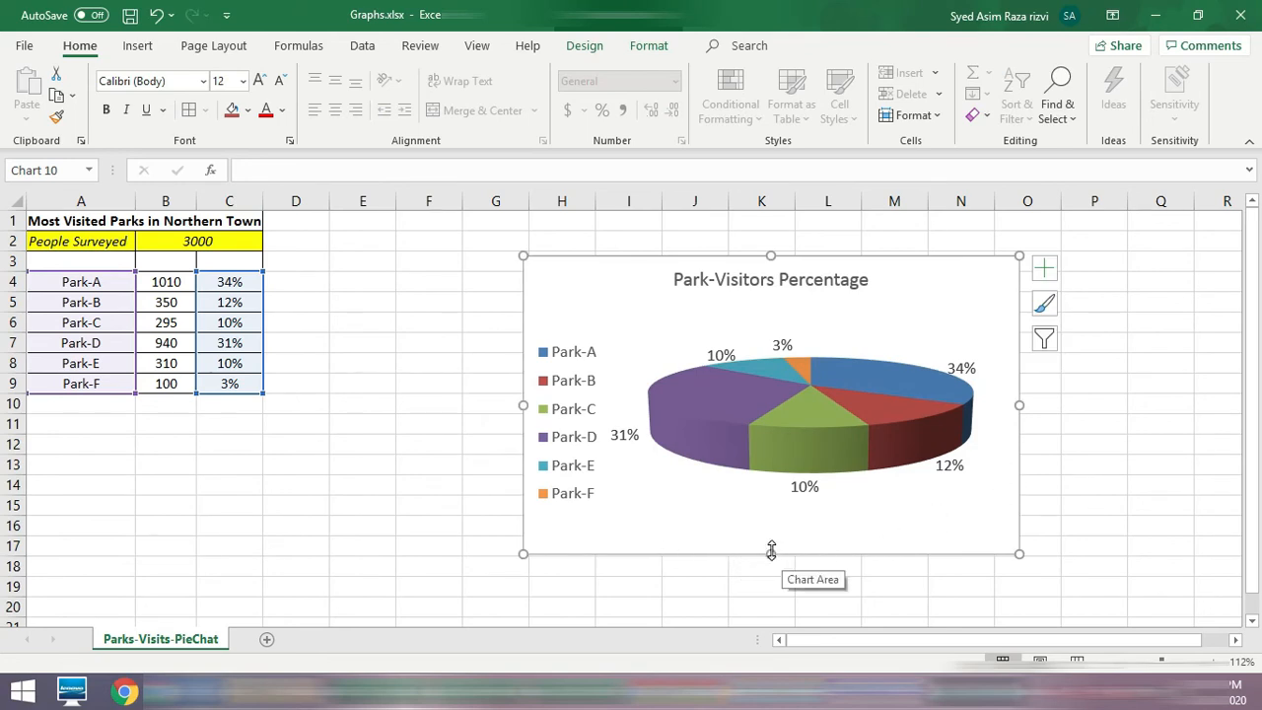
pyautogui.moveTo(771, 553); pyautogui.dragTo(768, 584)
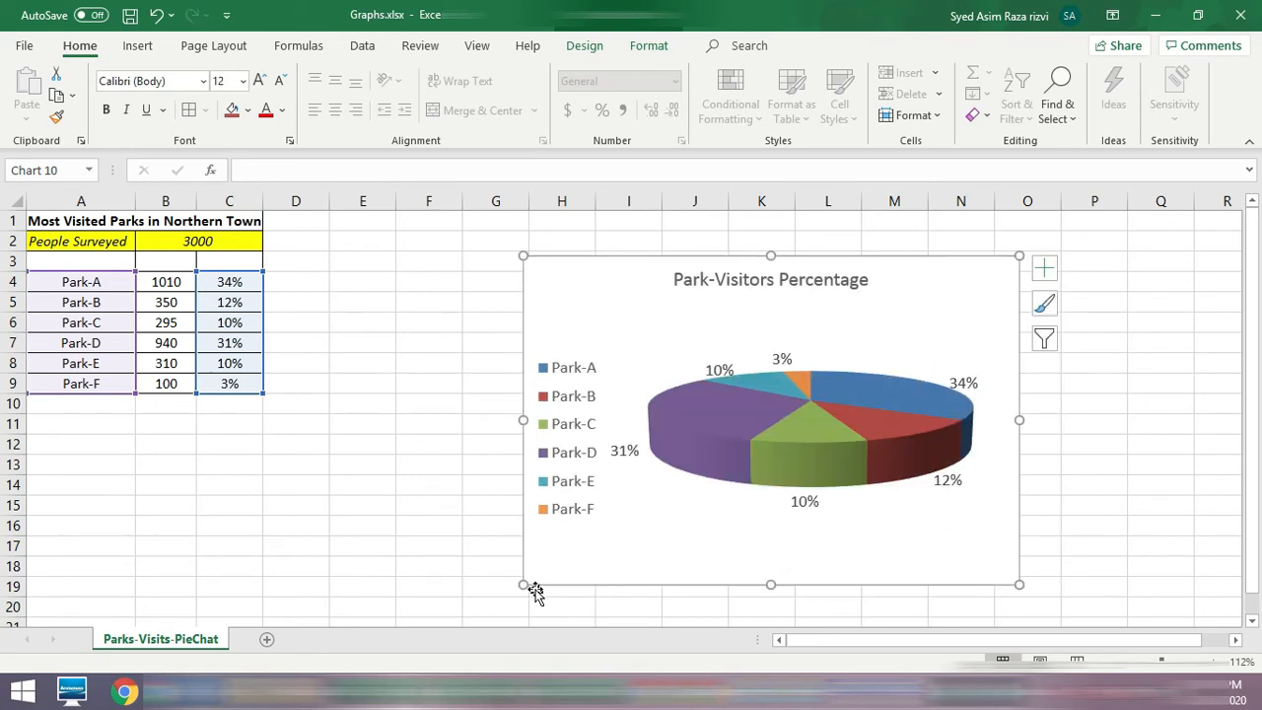
pyautogui.moveTo(519, 585); pyautogui.dragTo(484, 605)
pyautogui.click(358, 504)
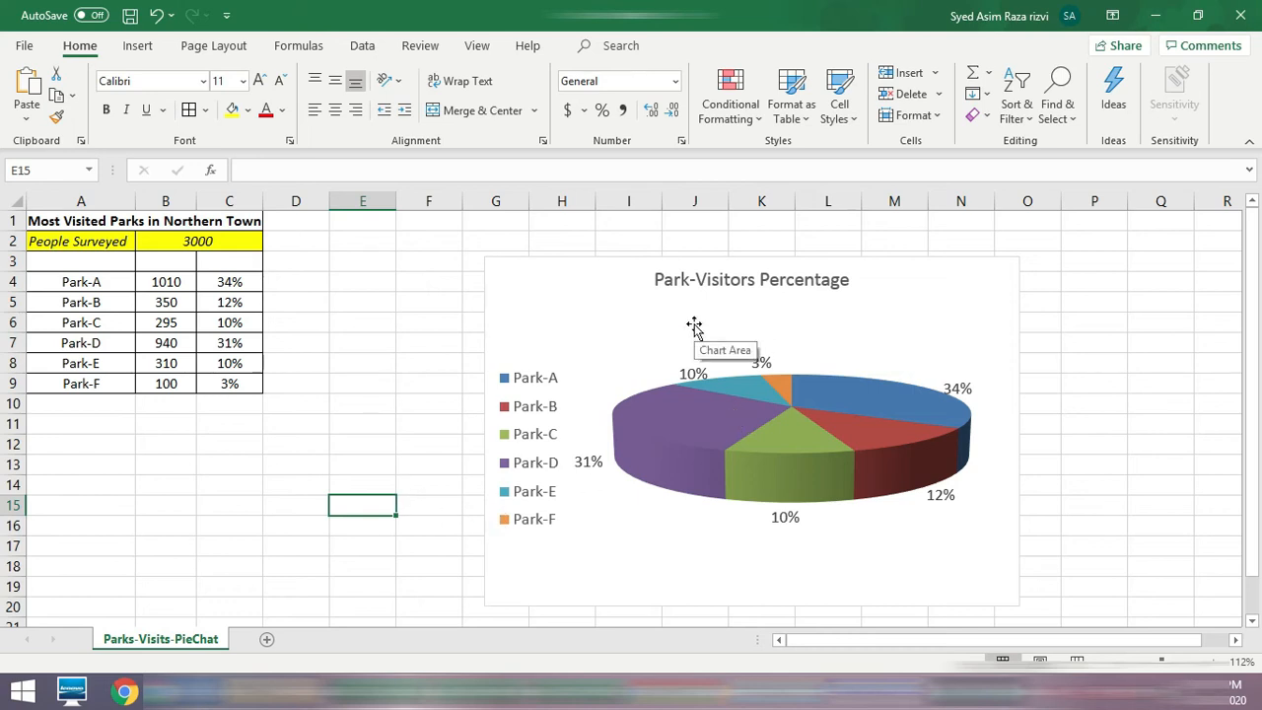
# Step: Move the pie chart to a new chart sheet named "Park=Visitors %-Chart"
pyautogui.click(868, 316)
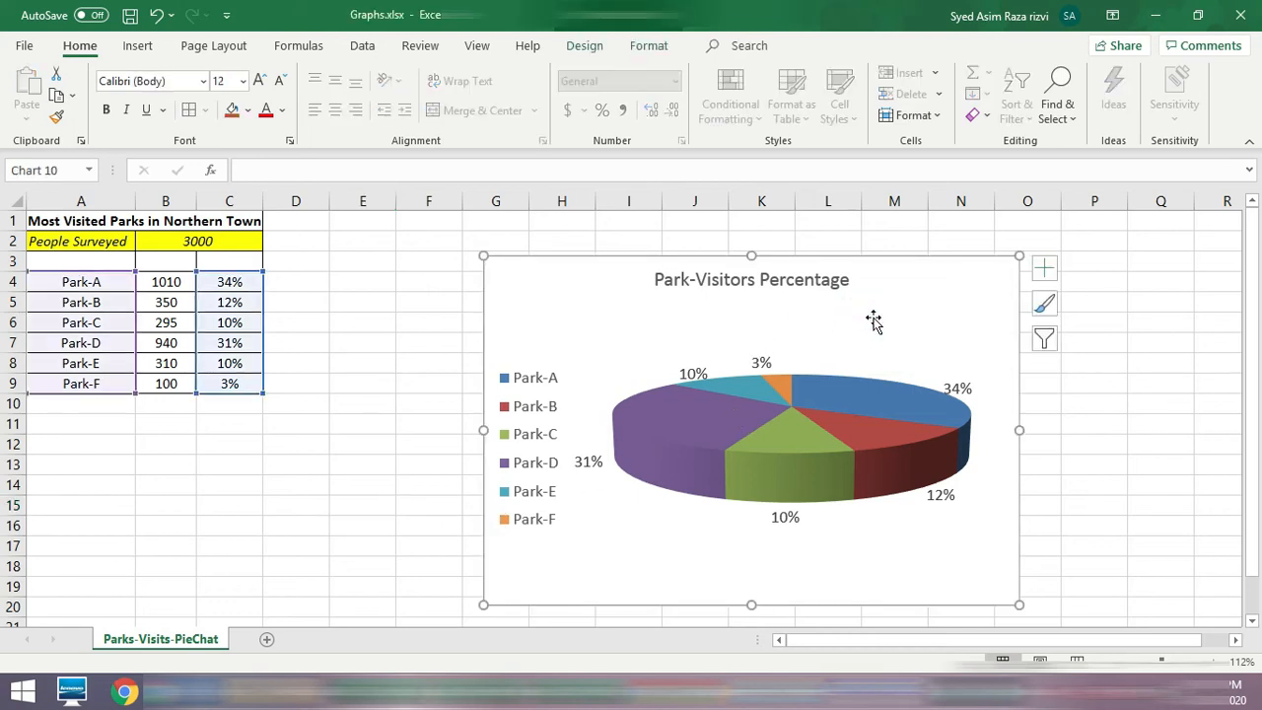
pyautogui.click(585, 50)
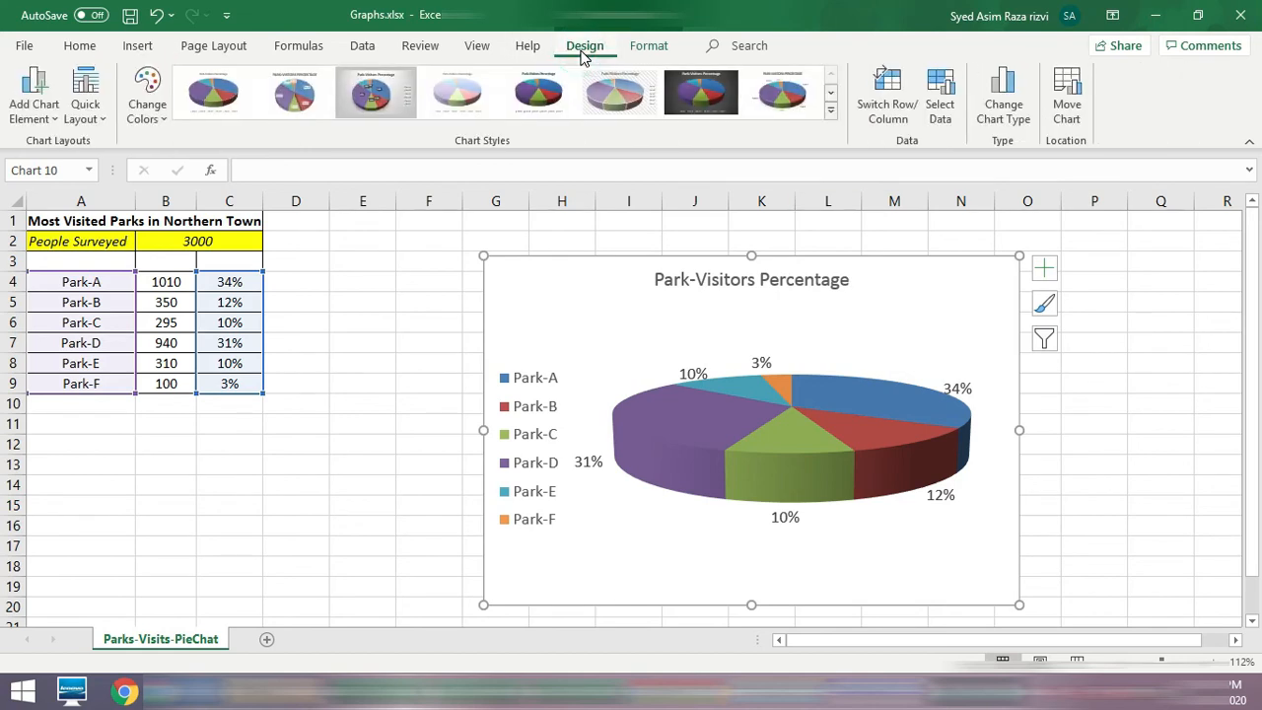
pyautogui.click(1070, 104)
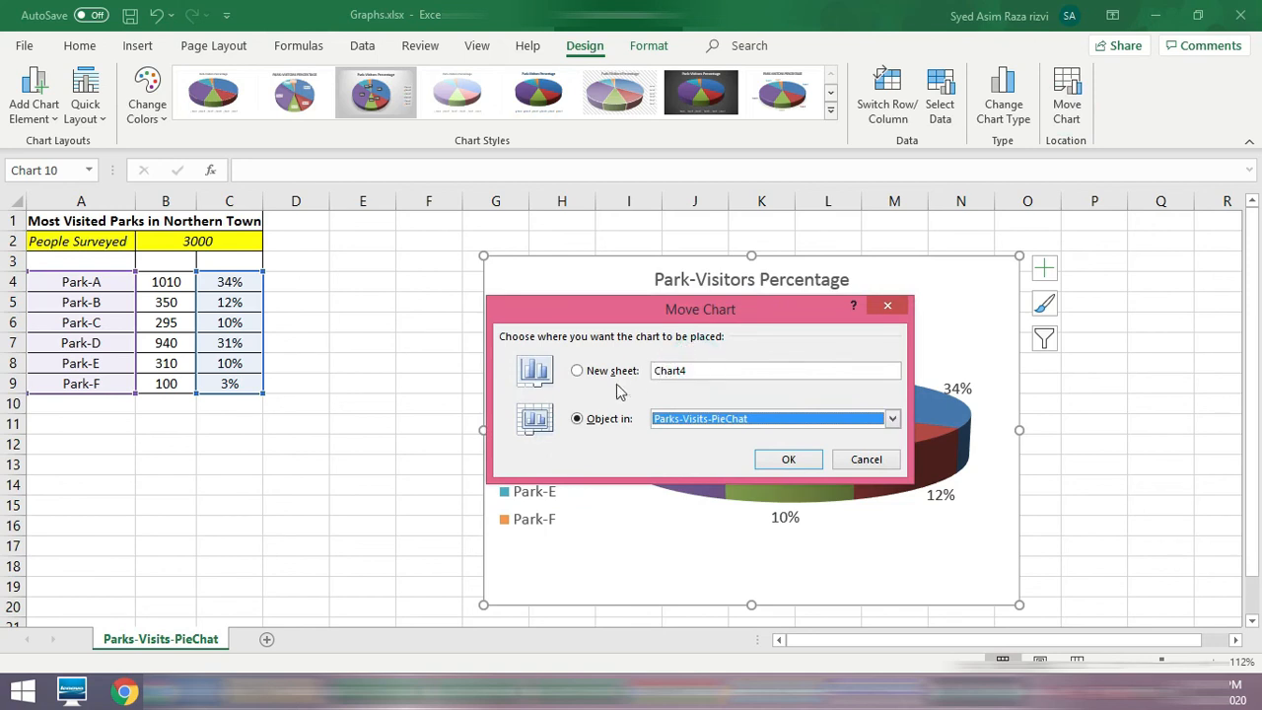
pyautogui.click(577, 371)
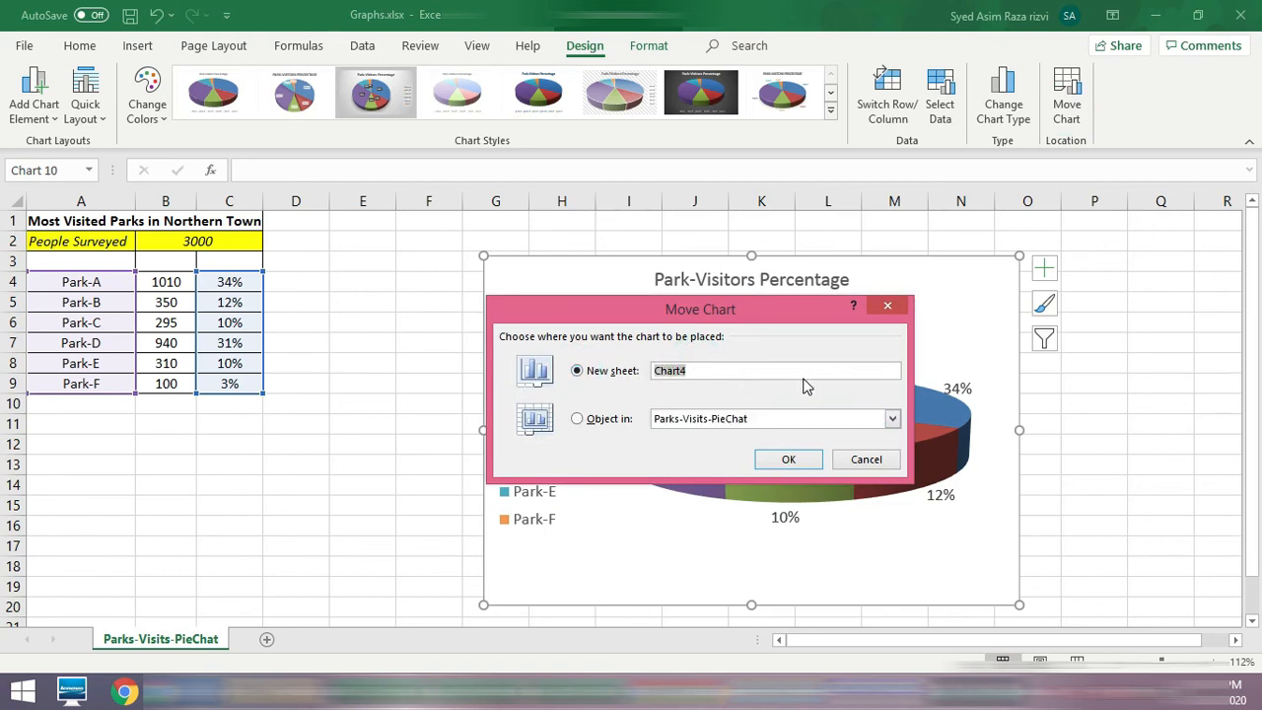
pyautogui.write('Park=Visitors')
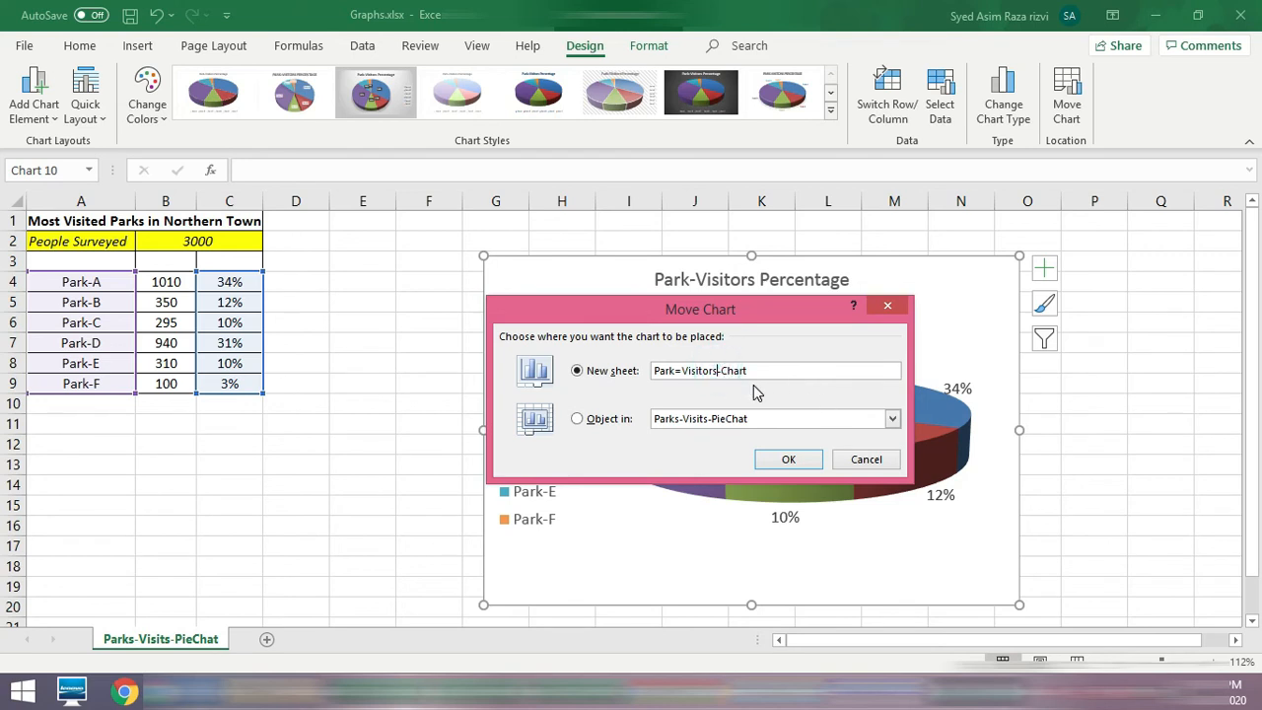
pyautogui.write('%')
pyautogui.click(791, 461)
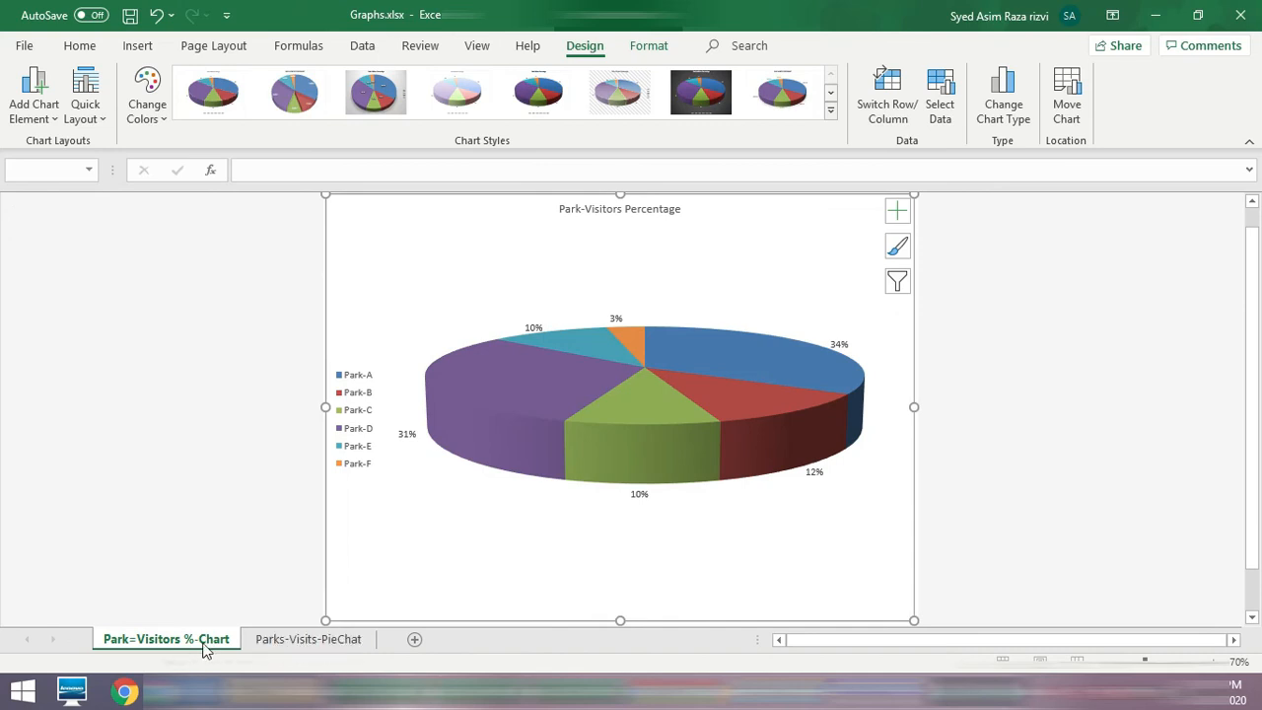
# Step: Reorder the sheets so that Parks-Visits-PieChat comes before Park=Visitors %-Chart, and go to the chart sheet
pyautogui.click(307, 641)
pyautogui.moveTo(310, 643); pyautogui.dragTo(166, 645)
pyautogui.click(299, 639)
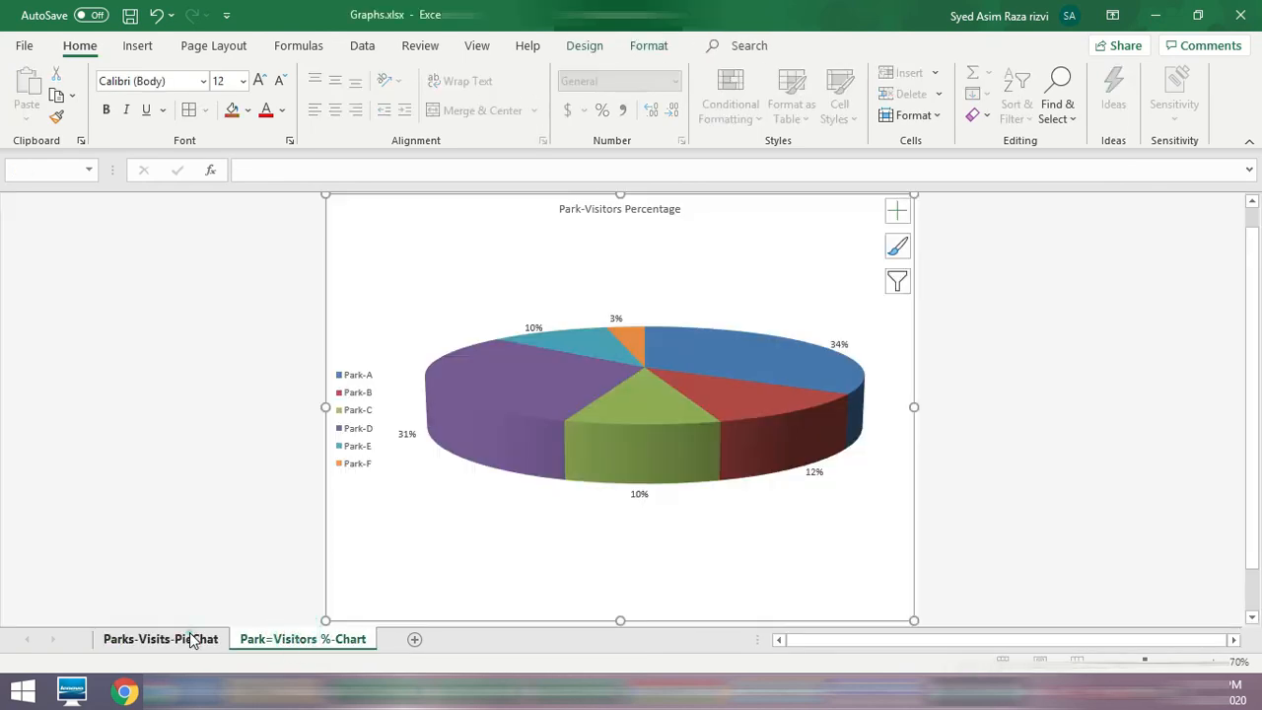
# Step: Compare the park data on the Parks-Visits-PieChat sheet with the slices of the pie on the chart sheet
pyautogui.click(189, 639)
pyautogui.click(306, 643)
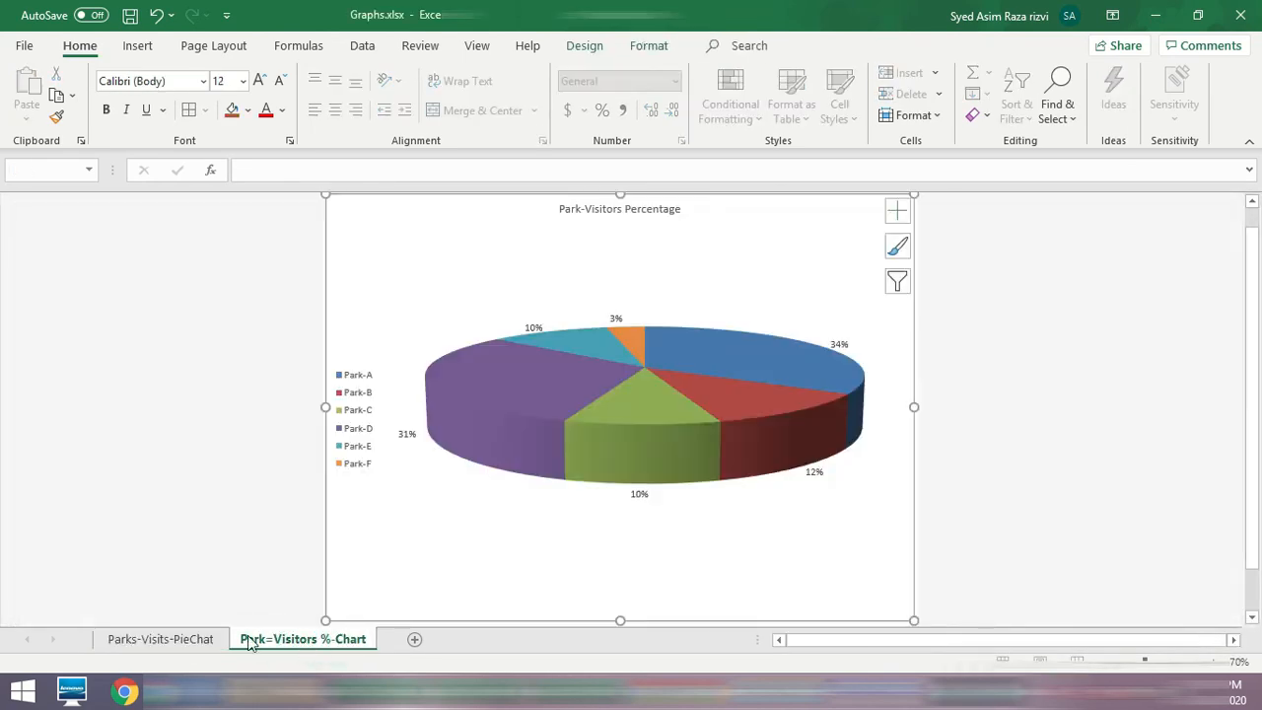
pyautogui.click(181, 639)
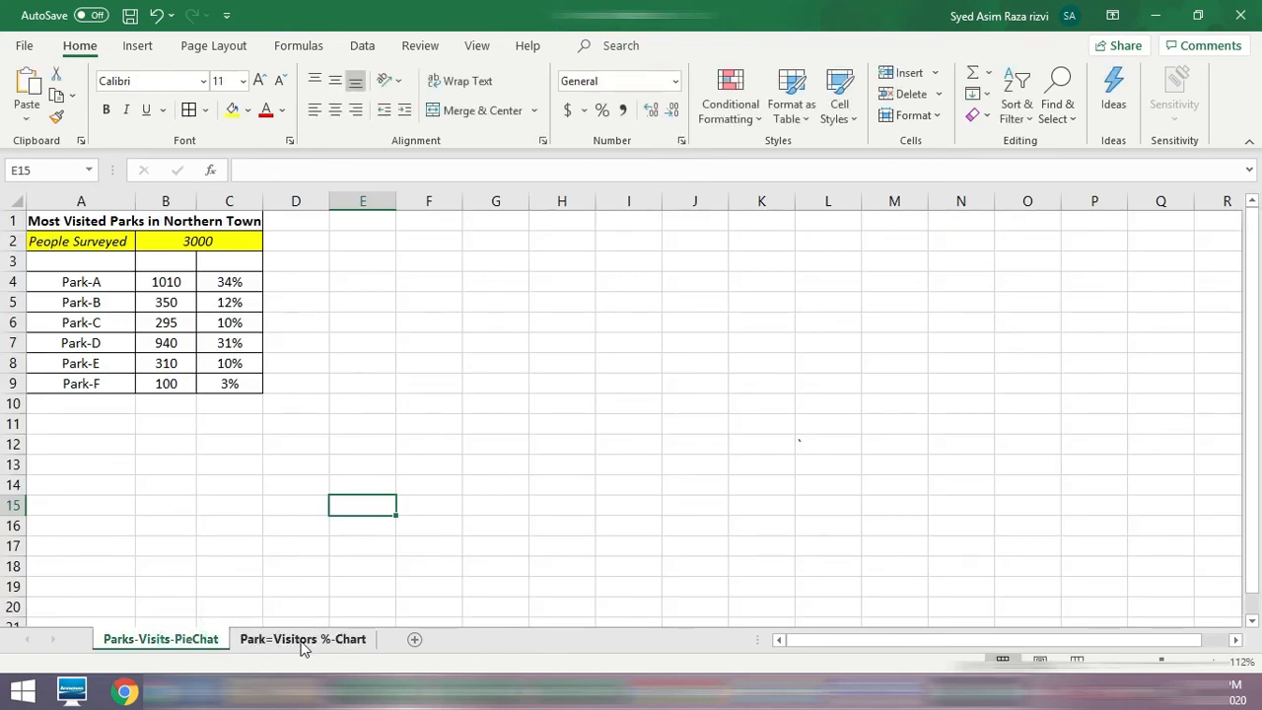
pyautogui.click(302, 643)
pyautogui.click(182, 641)
pyautogui.click(318, 641)
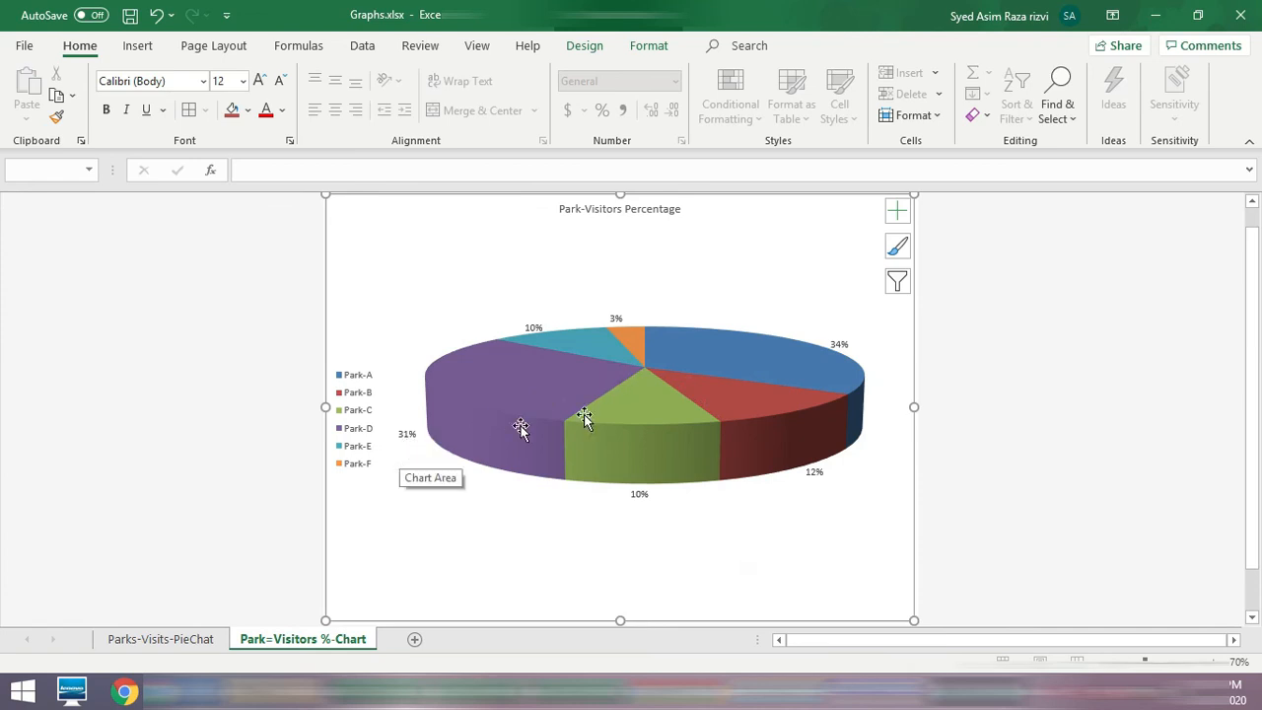
pyautogui.moveTo(812, 366)
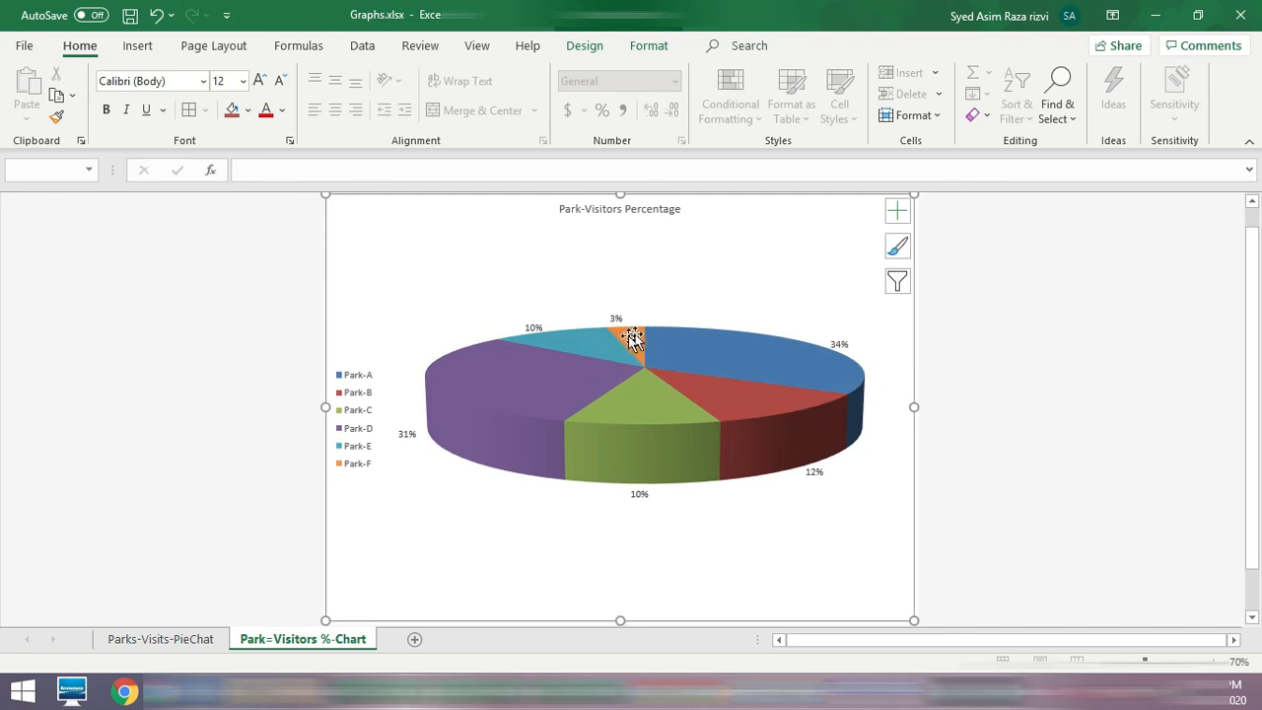
# Step: Set Park-F's visitor count in B9 of the Parks-Visits-PieChat sheet to 1010
pyautogui.click(175, 646)
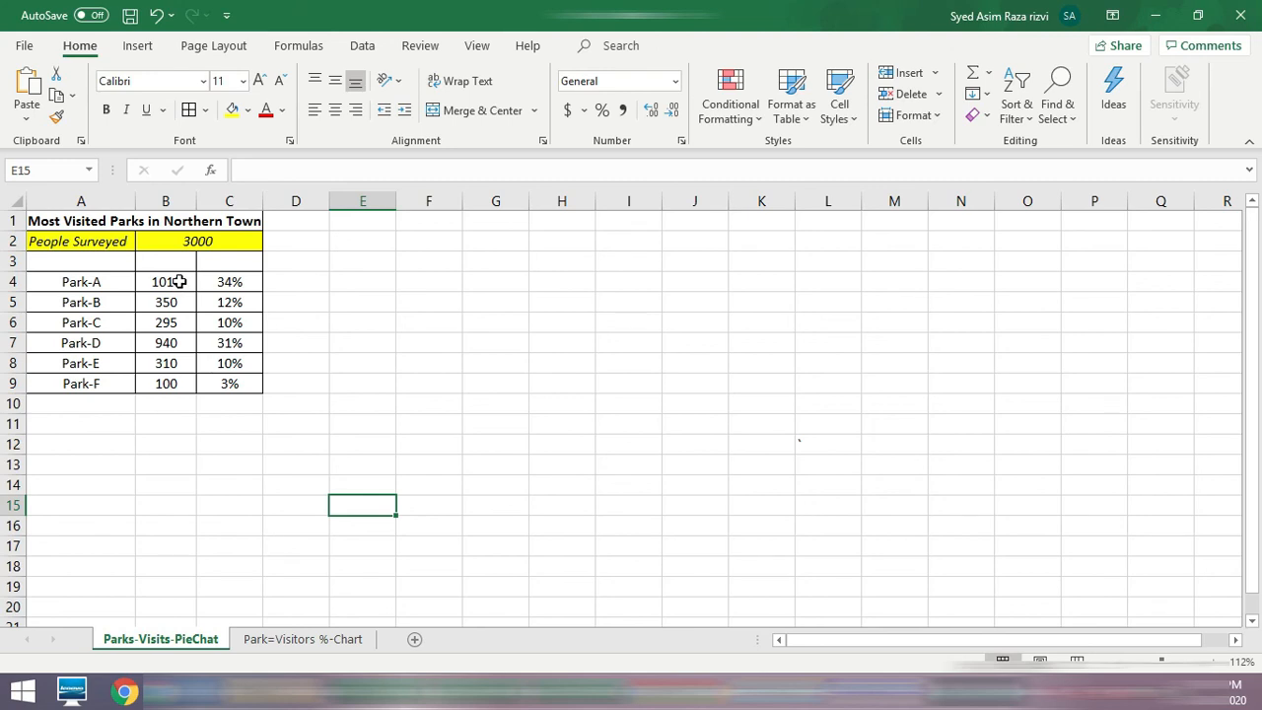
pyautogui.click(179, 282)
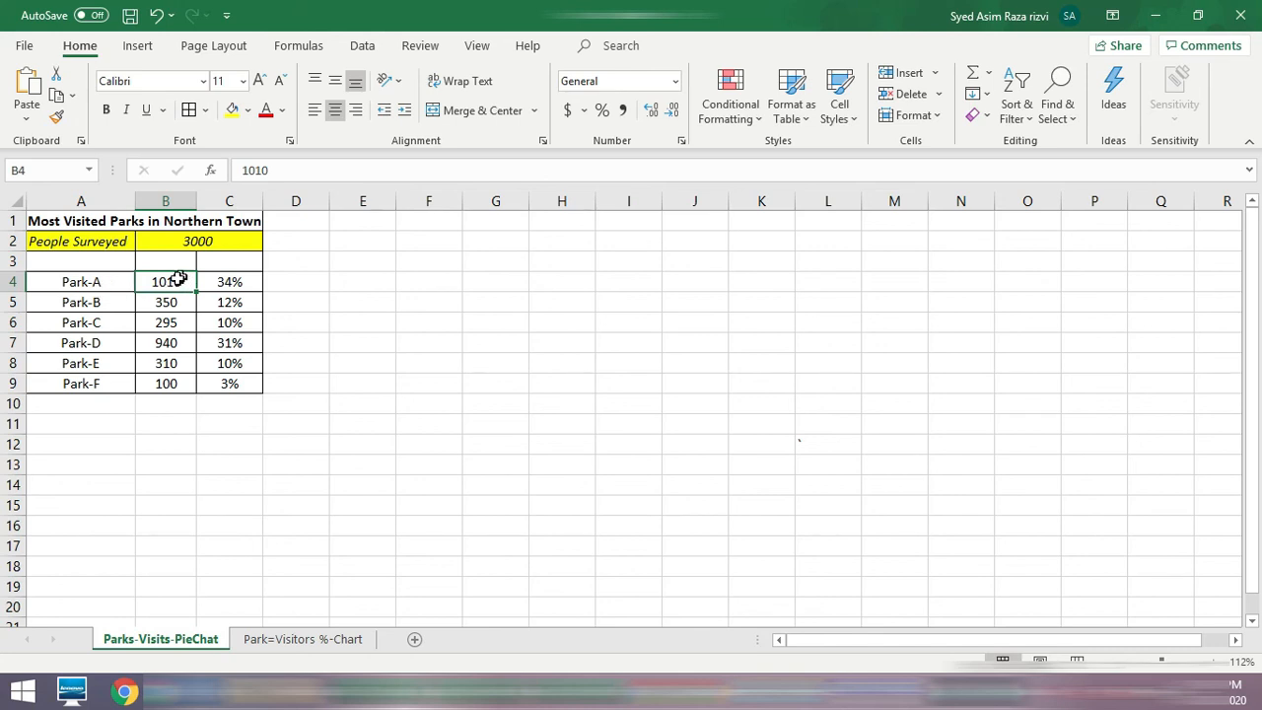
pyautogui.click(169, 383)
pyautogui.click(176, 281)
pyautogui.click(161, 383)
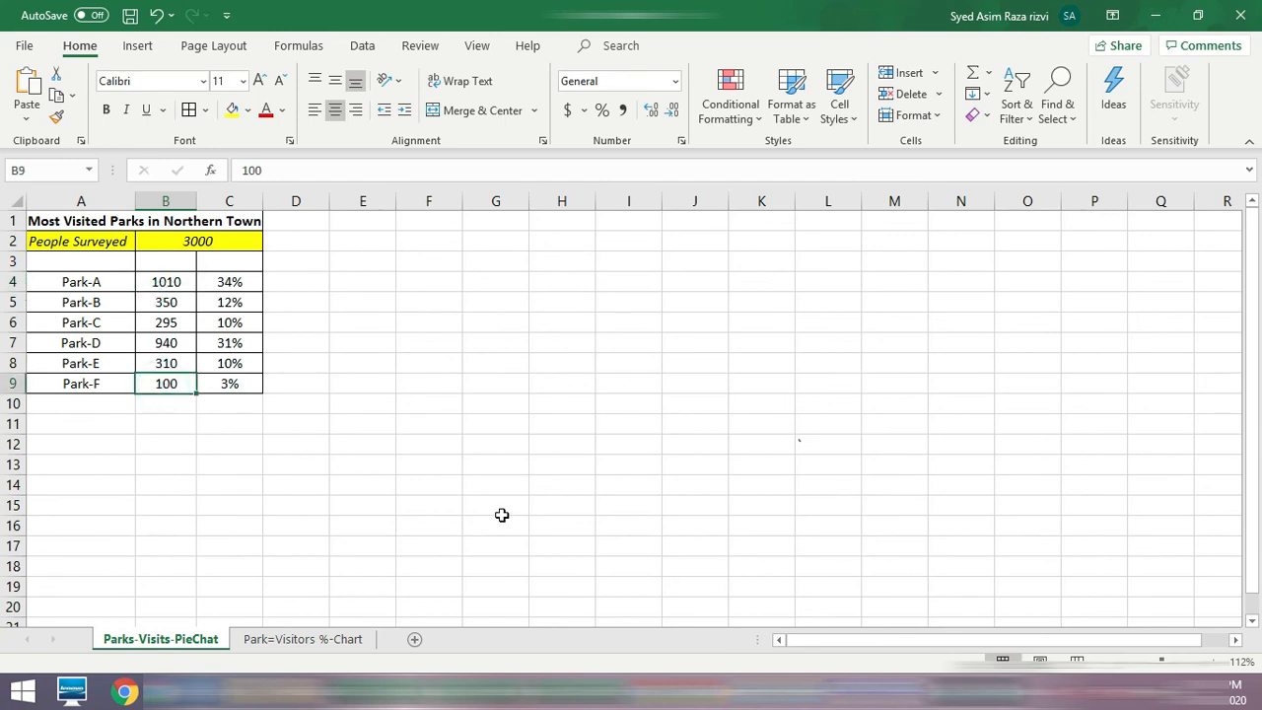
pyautogui.write('1010')
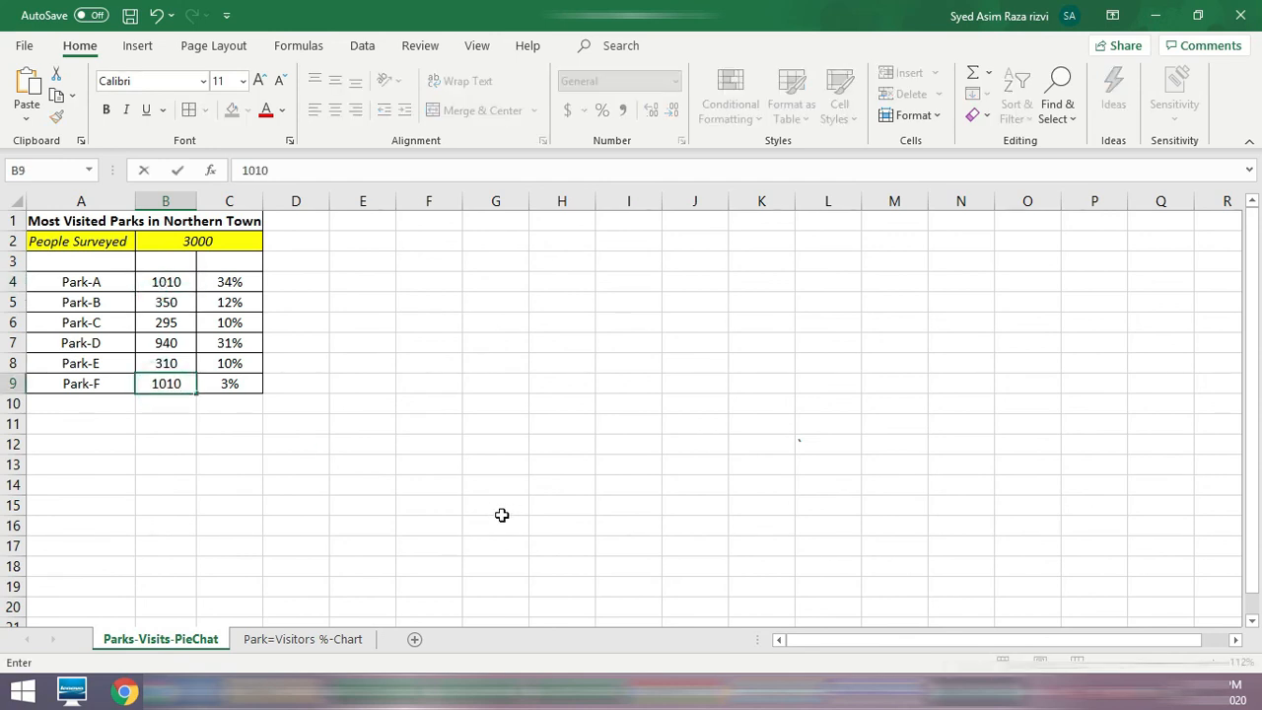
pyautogui.press('Up')
pyautogui.press('Up')
pyautogui.press('Up')
pyautogui.press('Up')
pyautogui.press('Up')
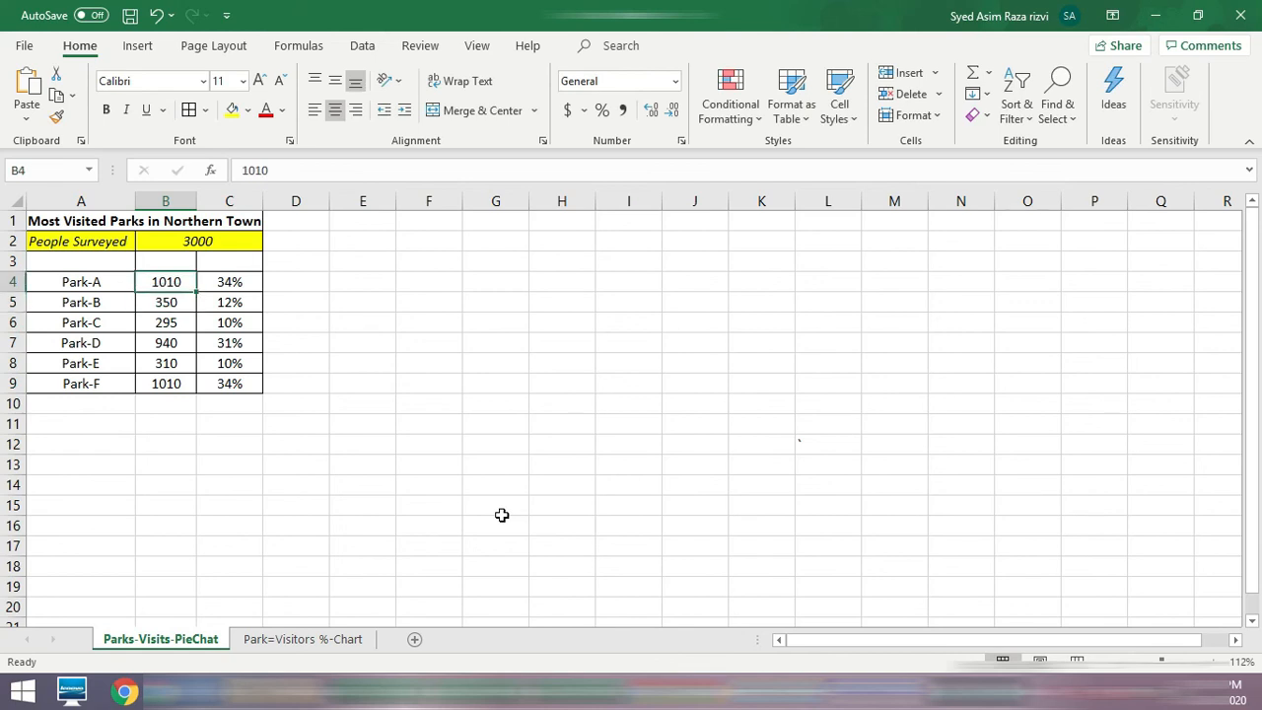
# Step: Set Park-A's visitor count in B4 to 100
pyautogui.write('100')
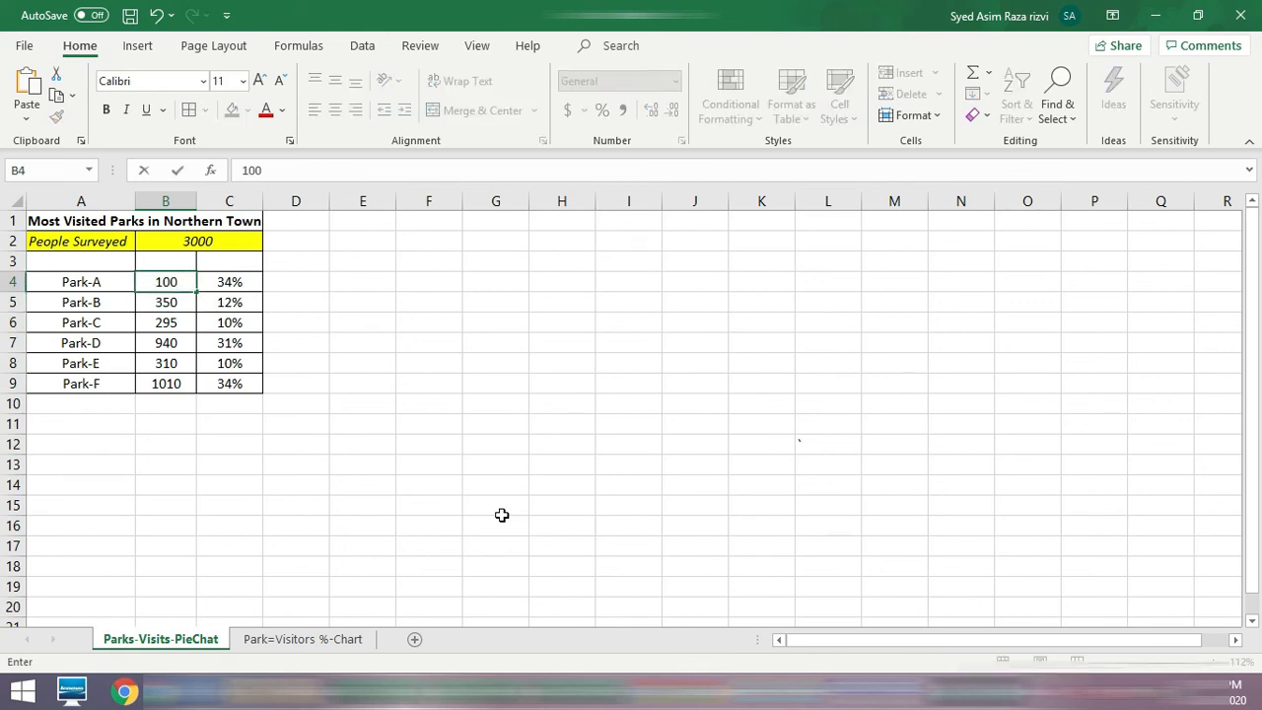
pyautogui.press('Return')
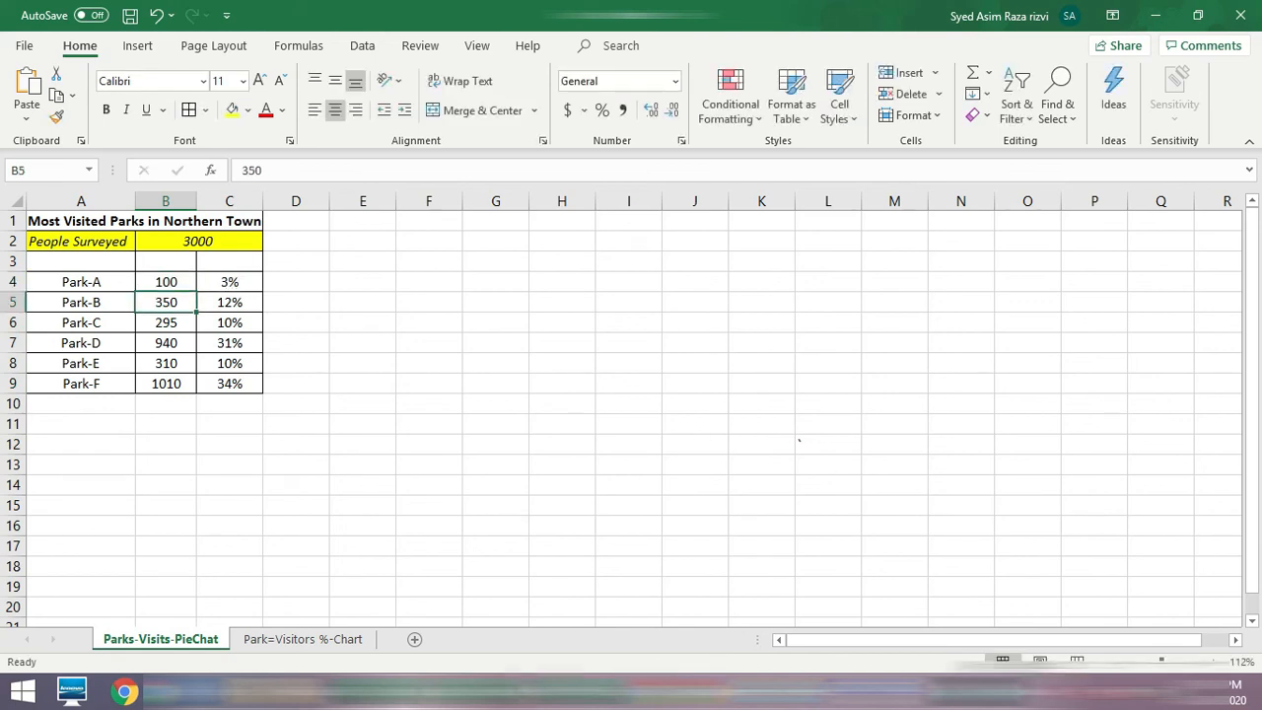
# Step: Check the pie slices on the Park=Visitors %-Chart sheet against the edited visitor counts, and return to the data sheet
pyautogui.click(304, 639)
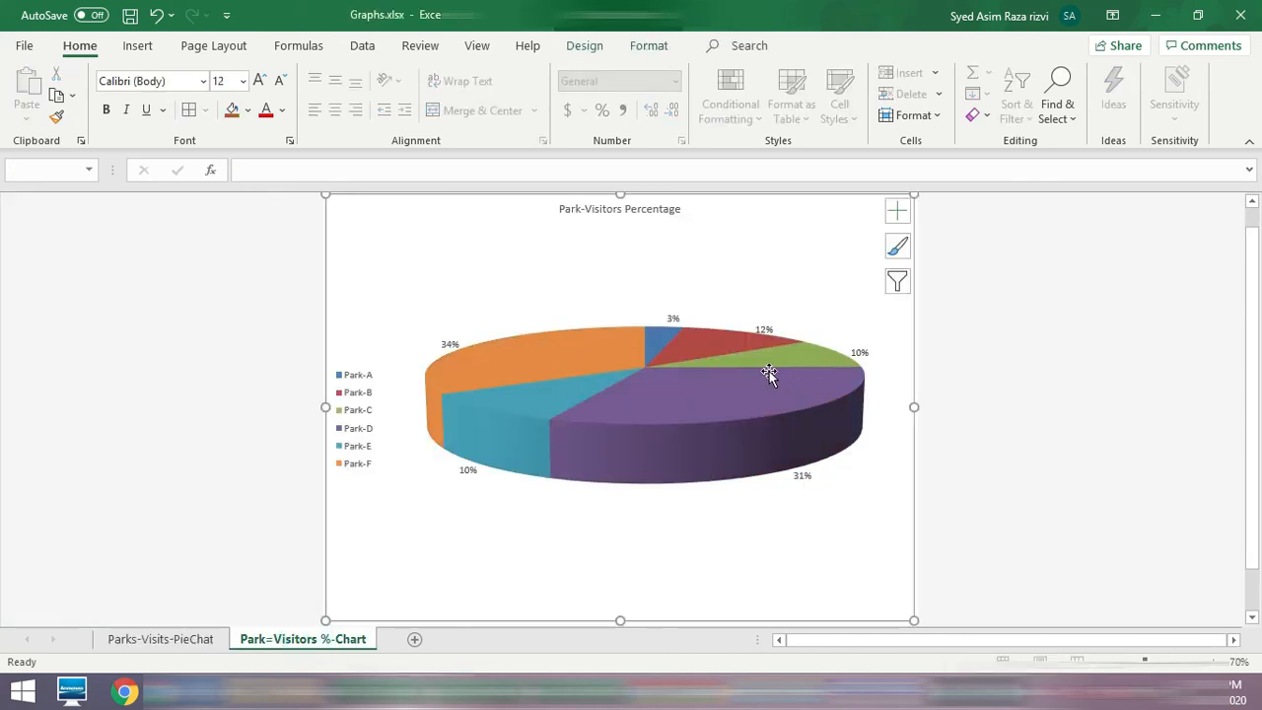
pyautogui.moveTo(561, 361)
pyautogui.click(145, 639)
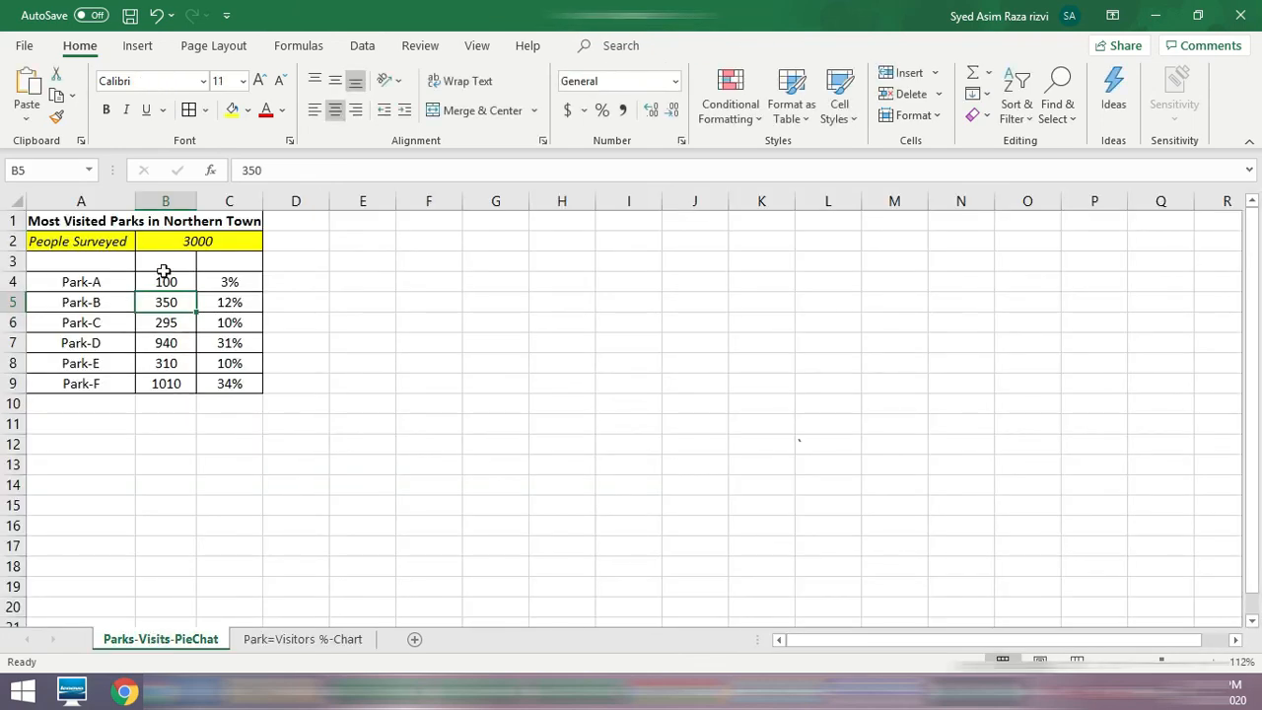
pyautogui.click(299, 639)
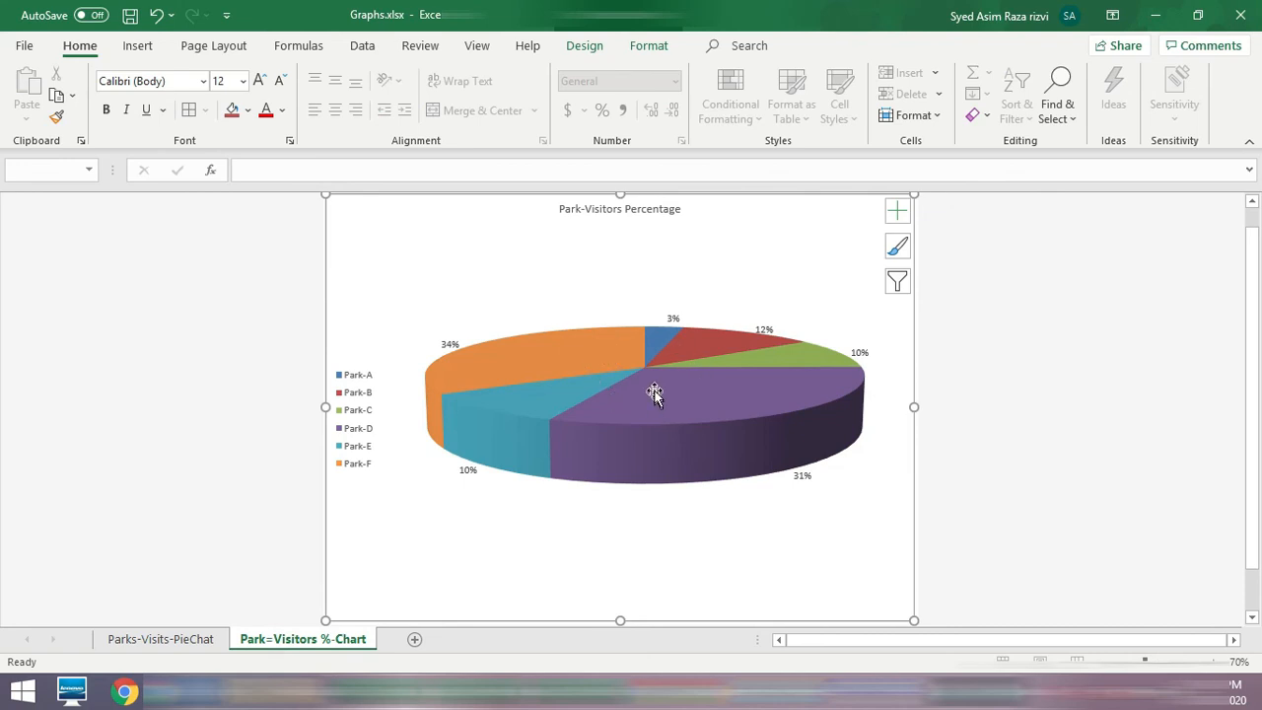
pyautogui.moveTo(655, 390)
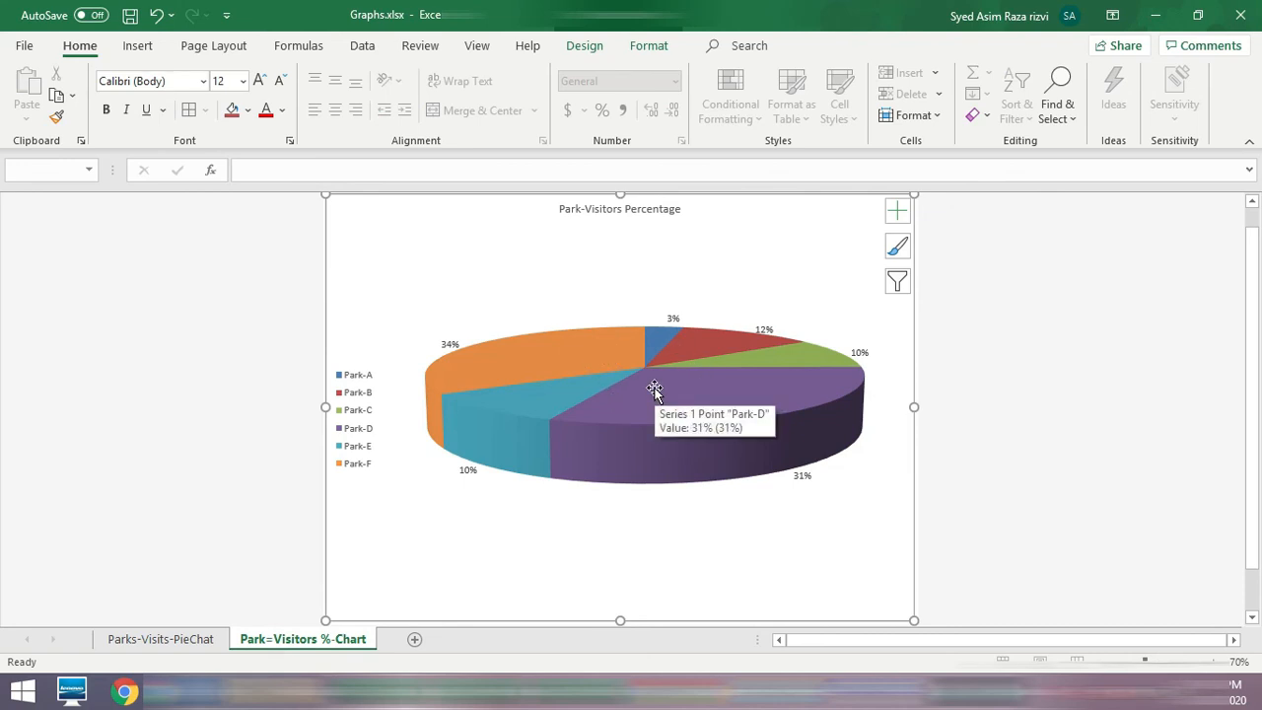
pyautogui.click(179, 649)
pyautogui.click(499, 481)
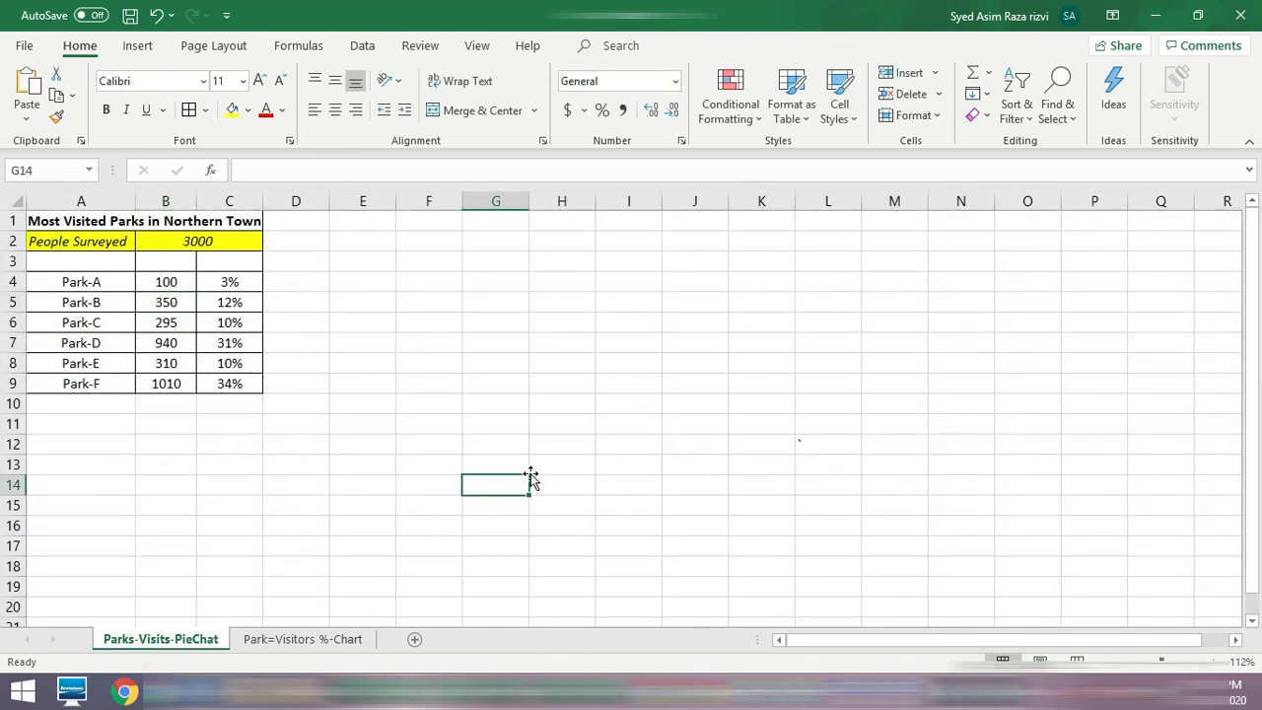